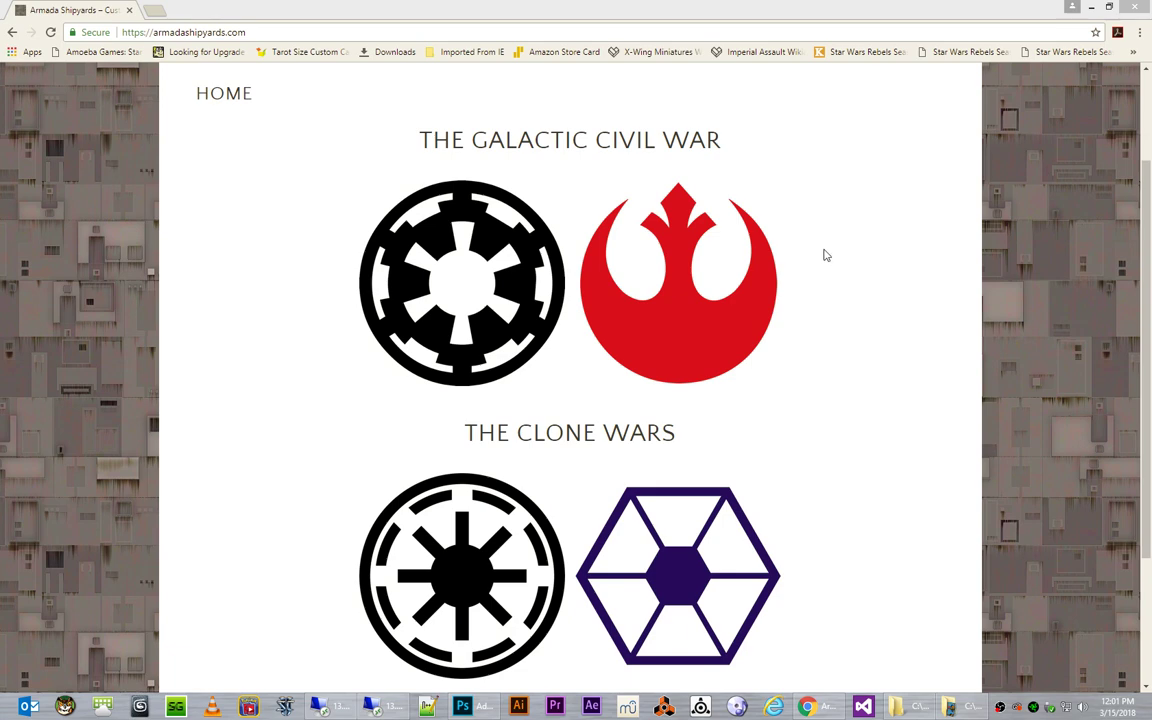
Open the Rebel Fleet page on Armada Shipyards and scroll down to its ship tiles.
left_click(676, 318)
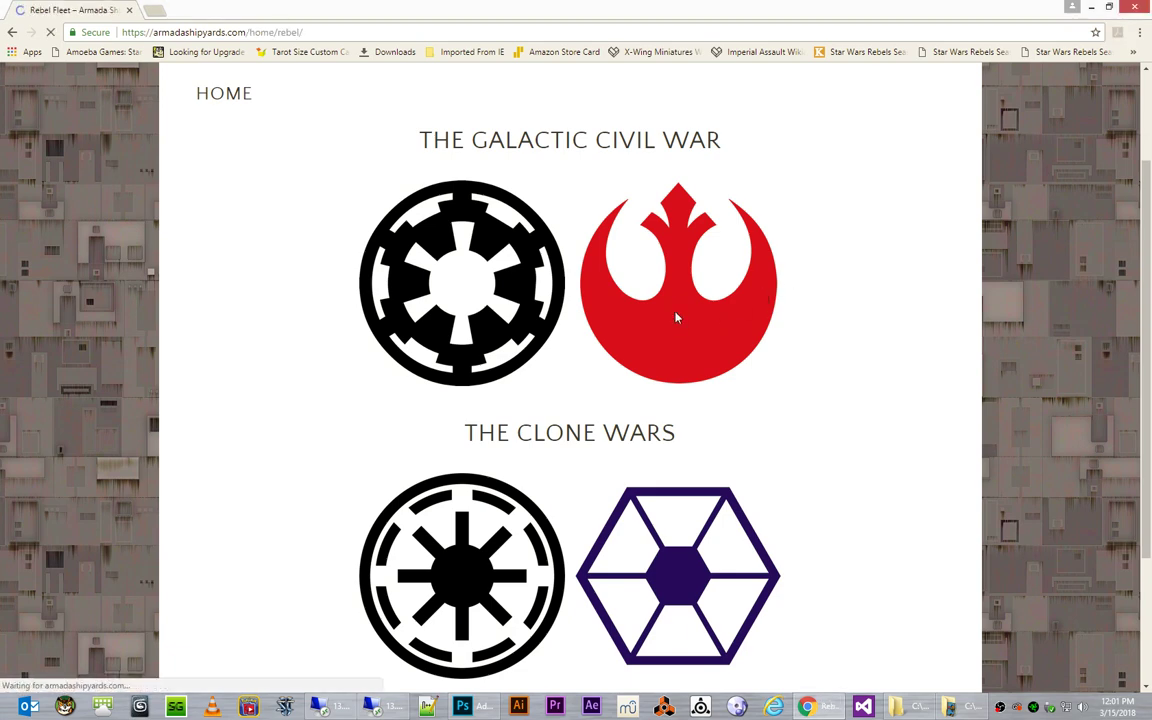
scroll(676, 318, "down", 3)
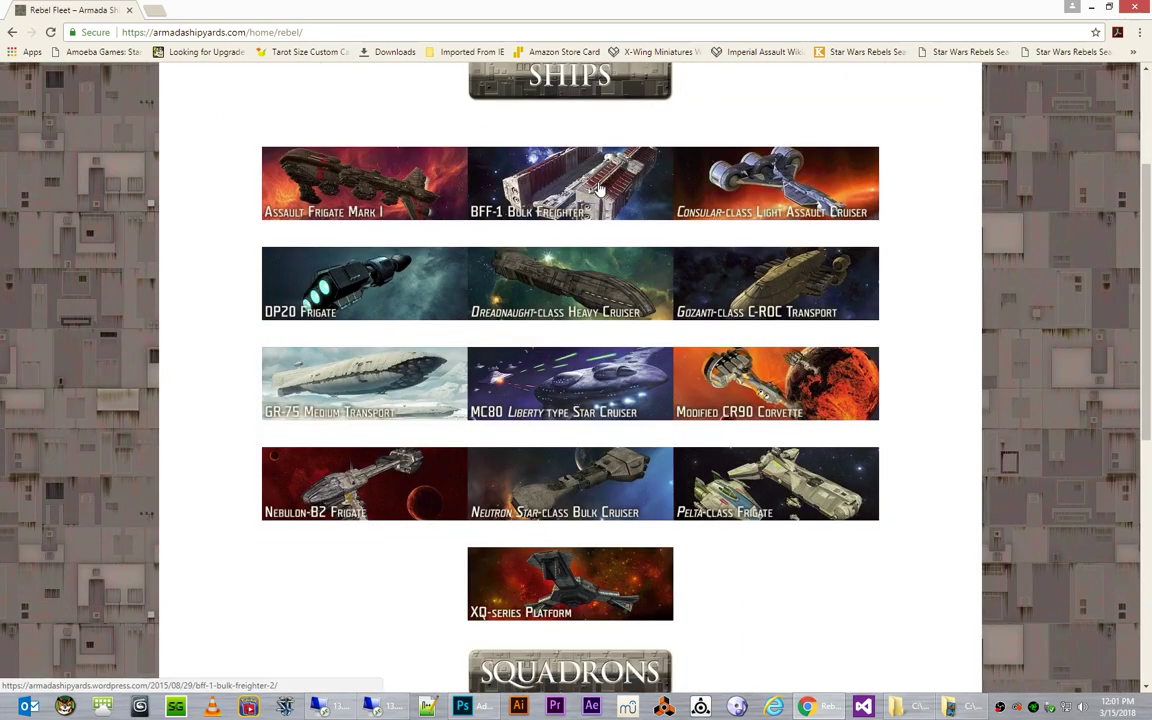
Open the BFF-1 Bulk Freighter article and look over its images.
left_click(600, 188)
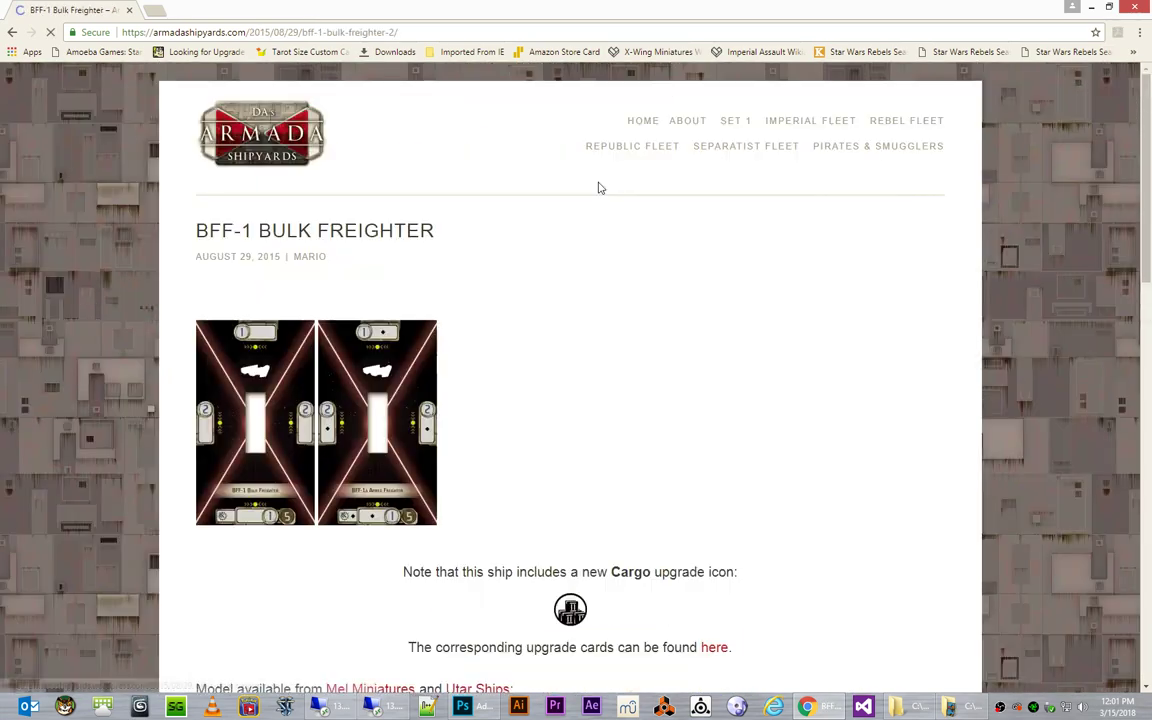
scroll(606, 270, "down", 1)
scroll(606, 278, "down", 3)
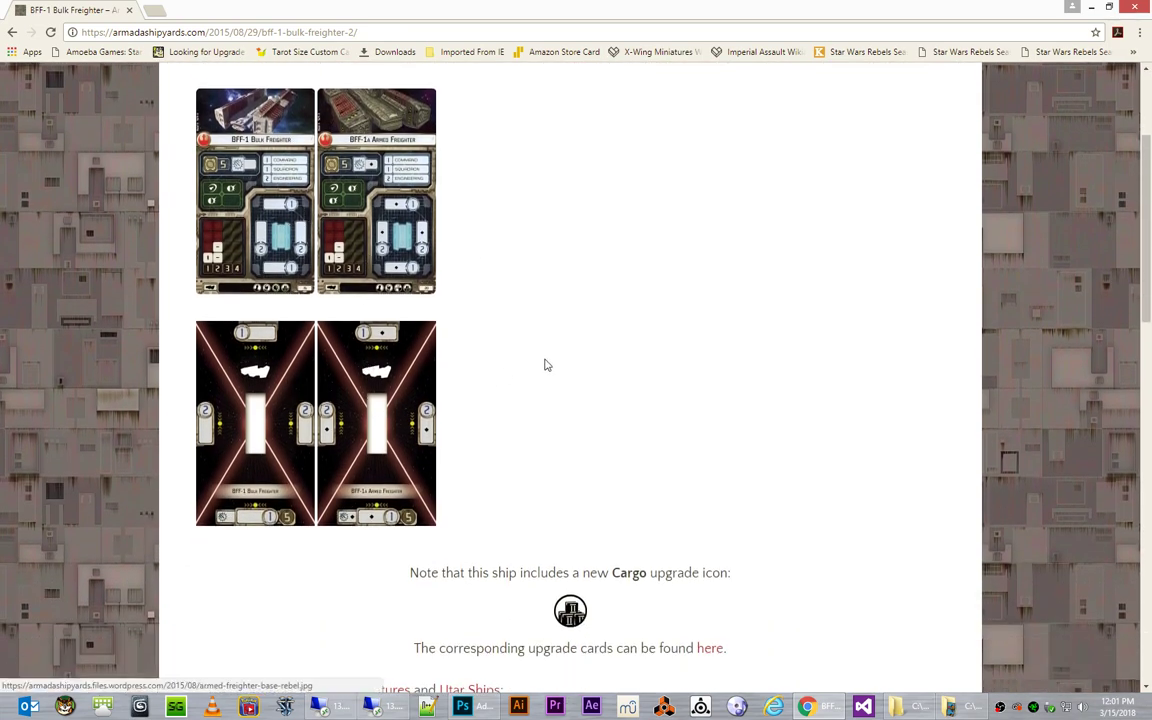
scroll(557, 361, "up", 1)
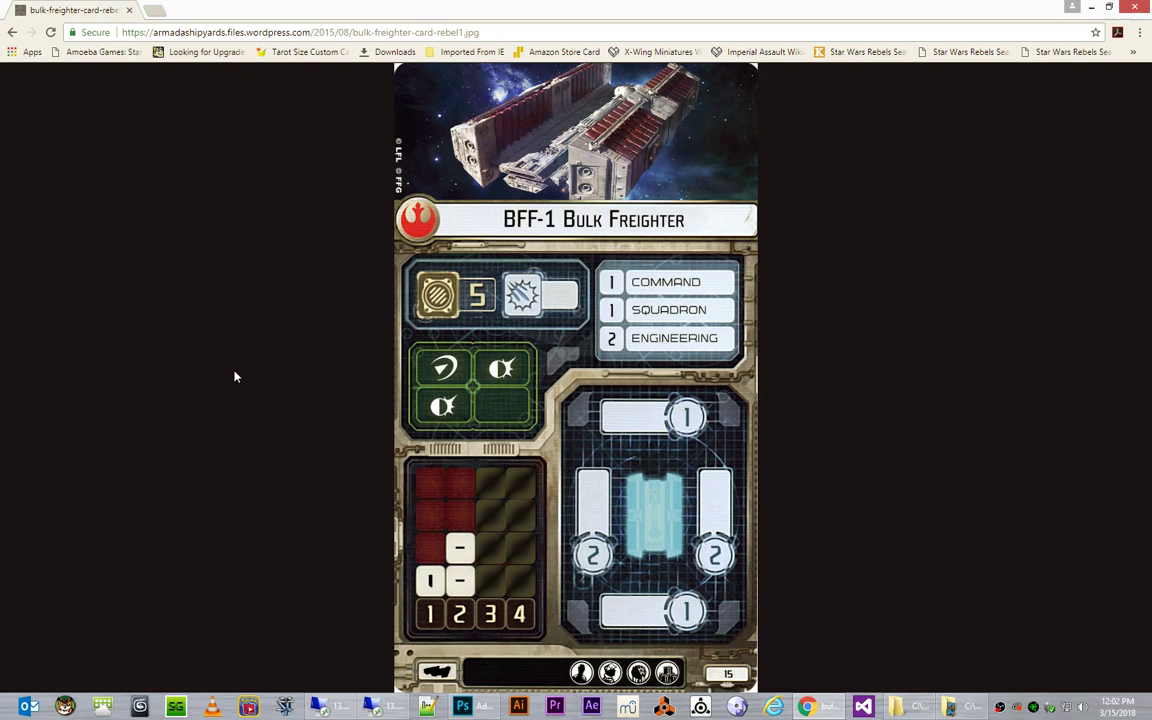
Copy the full-size BFF-1 card image and return to the article.
right_click(577, 379)
left_click(614, 421)
left_click(12, 32)
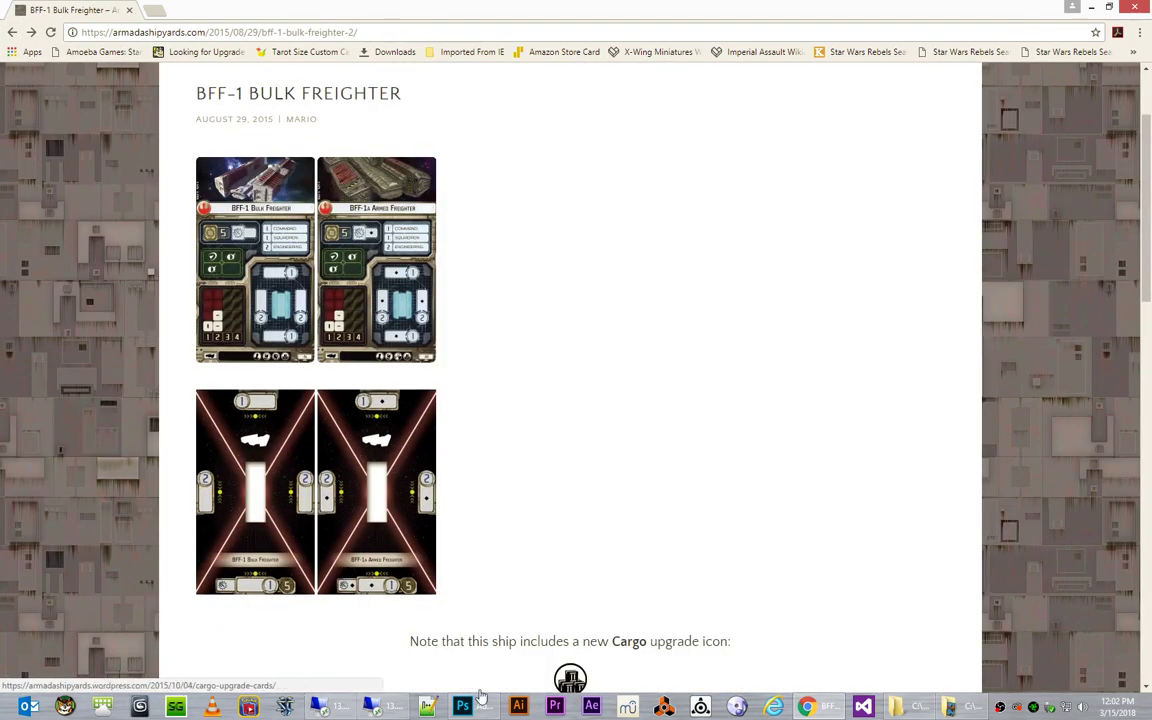
In Photoshop, create a 1635 × 2834 px black-background document at 600 ppi.
left_click(476, 707)
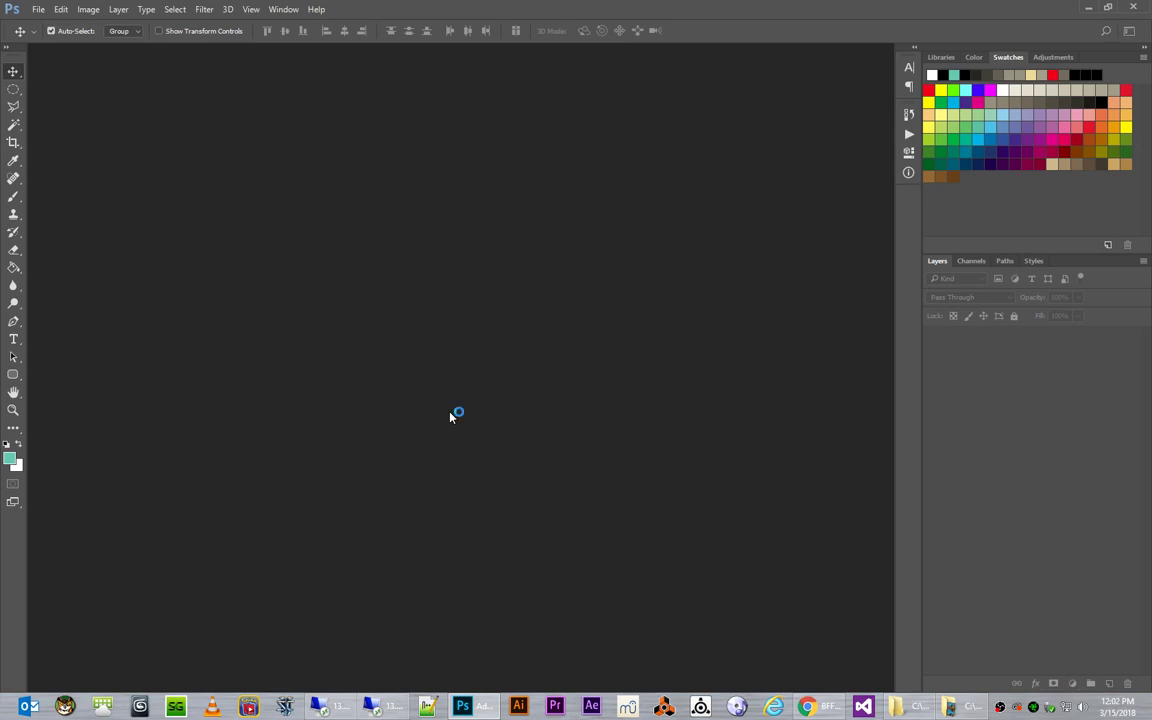
key("ctrl+n")
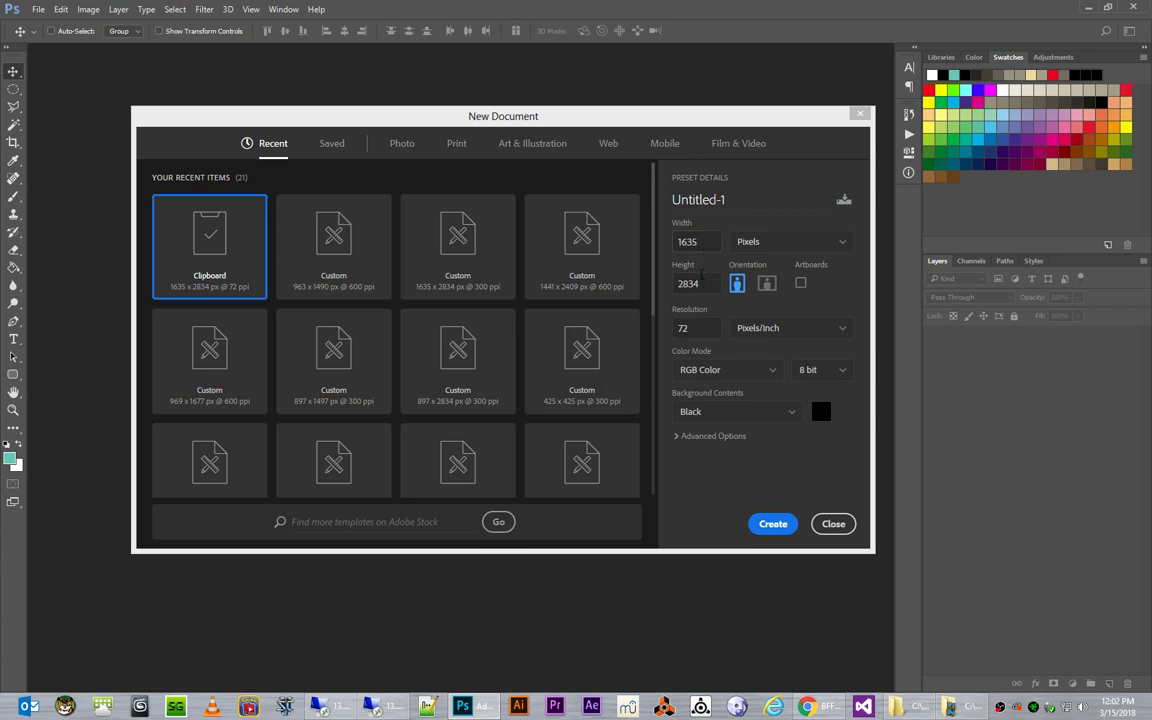
left_click_drag(697, 328, 673, 331)
type("600")
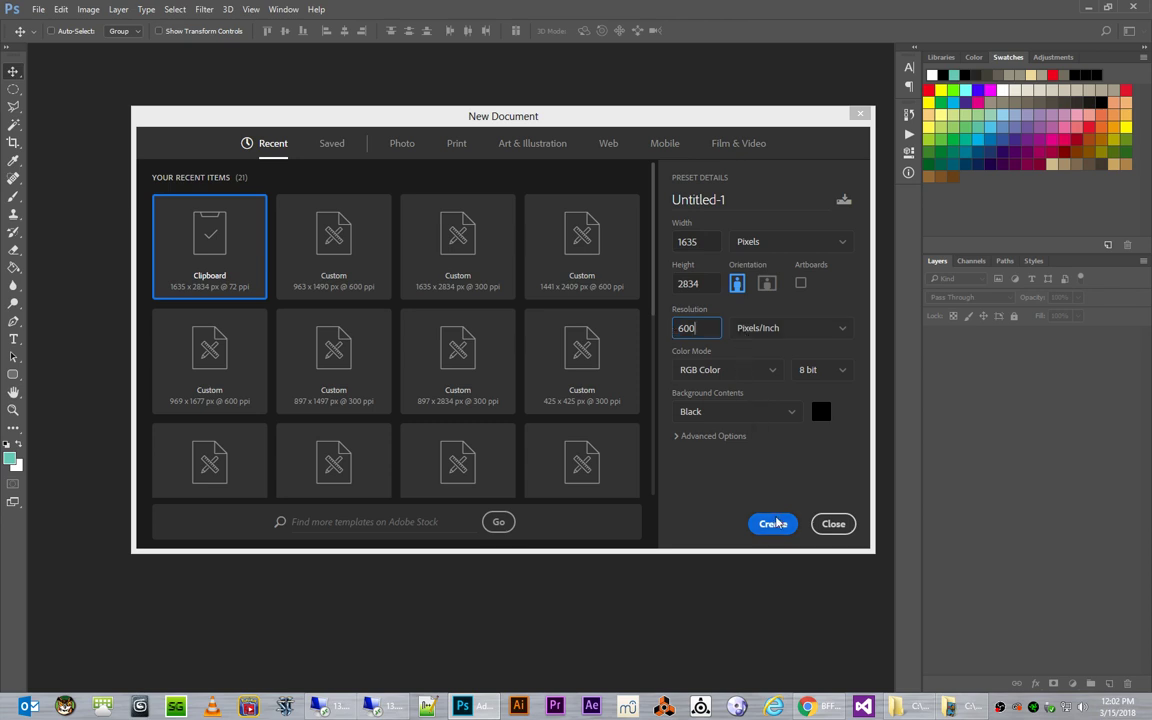
left_click(776, 524)
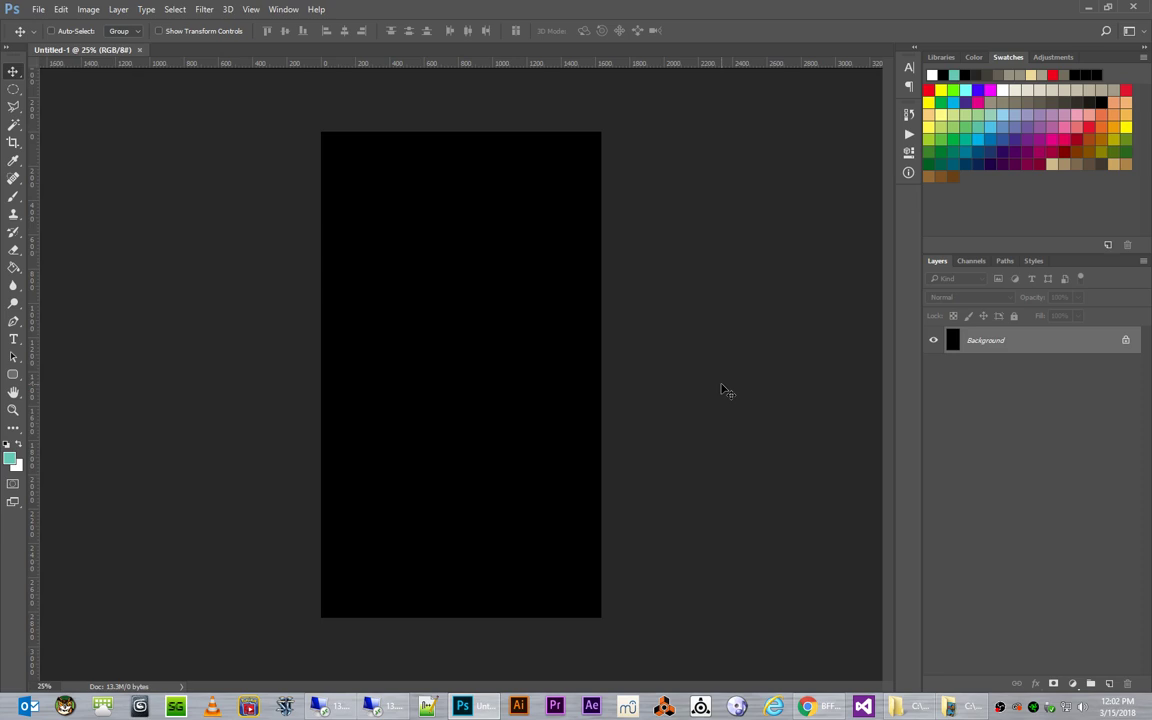
Paste the BFF-1 card as Layer 1 and float its document window on the left.
key("ctrl")
key("ctrl+v")
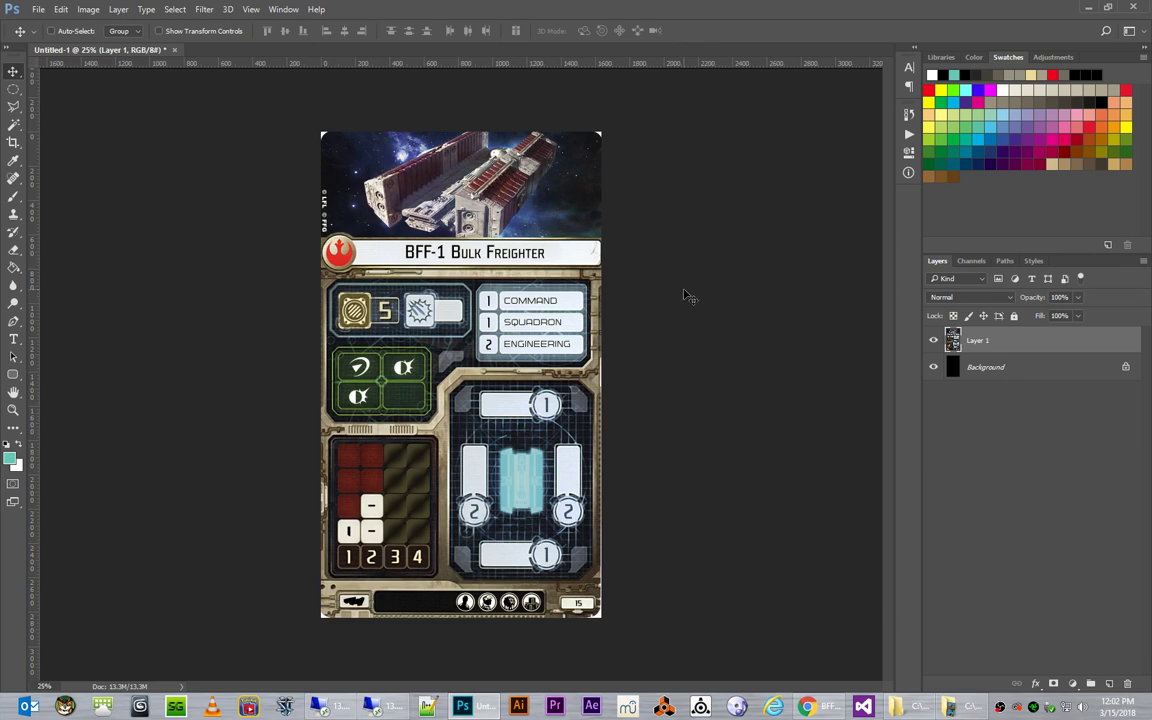
left_click_drag(121, 52, 392, 112)
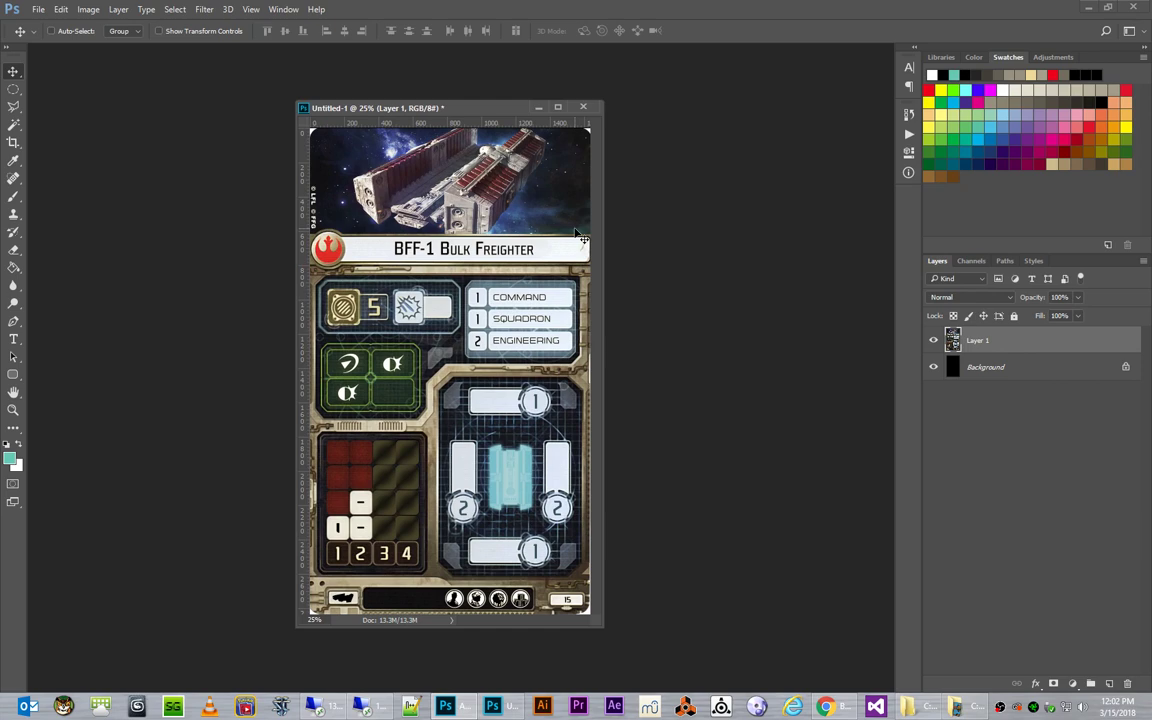
left_click_drag(470, 110, 255, 108)
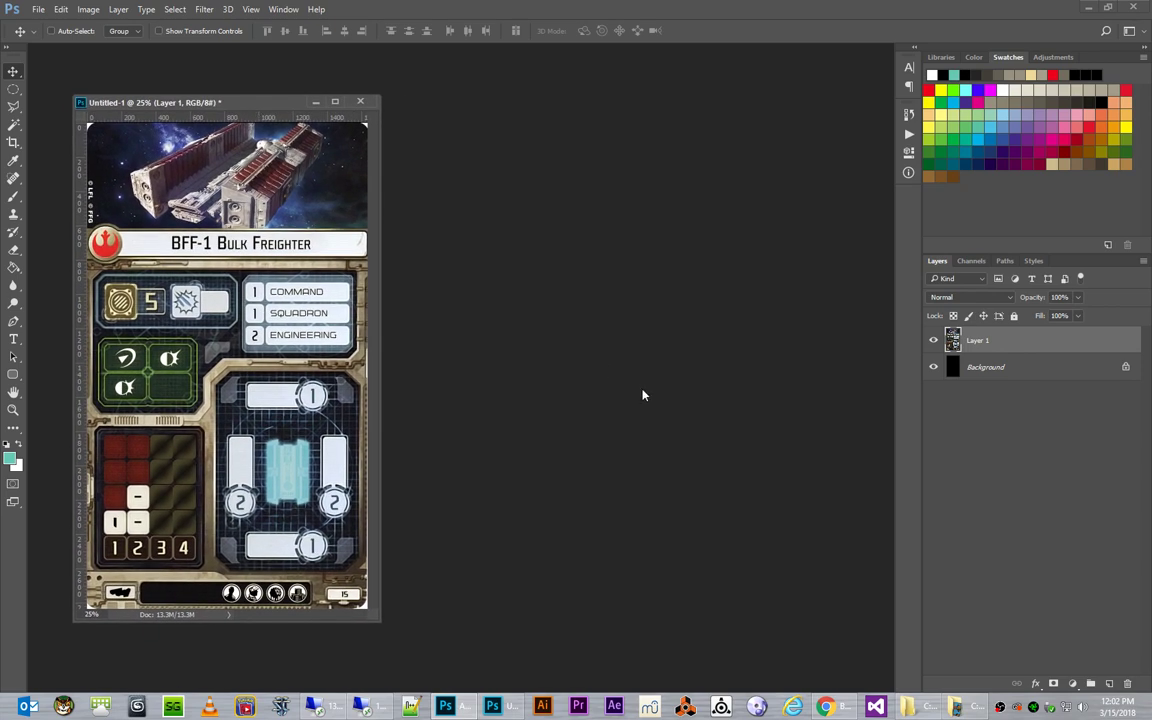
Open Ships Output.psd from the Divider Cards folder and float it in its own window.
mouse_move(922, 708)
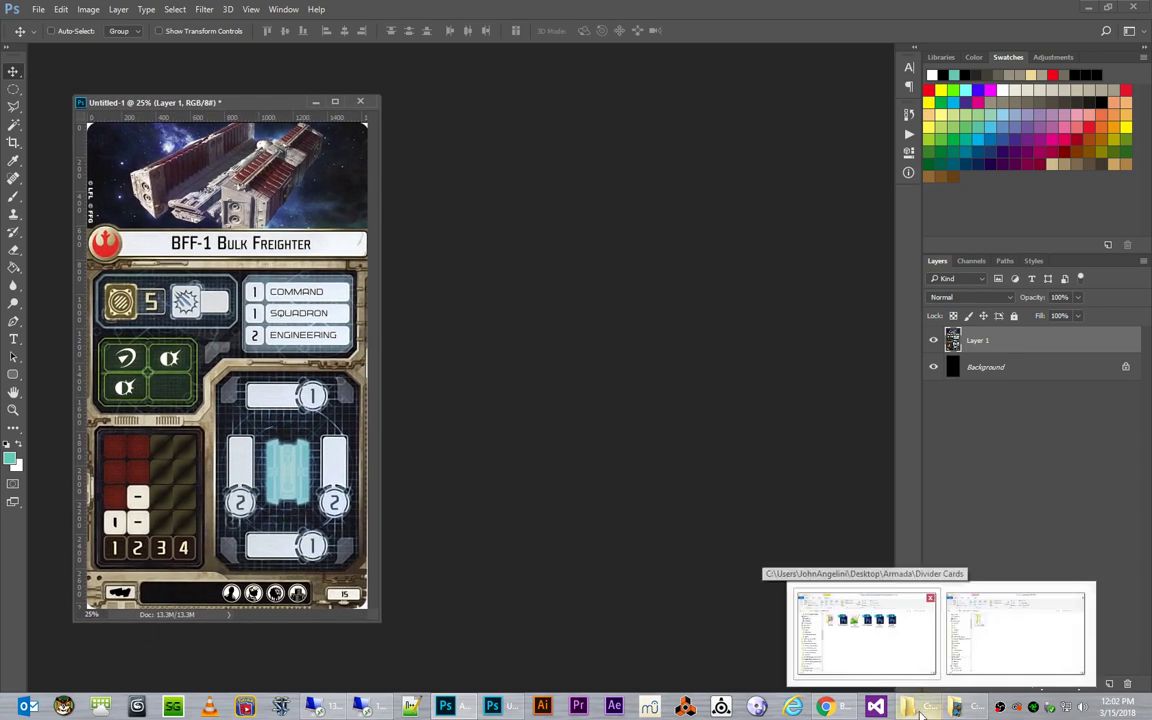
left_click(866, 632)
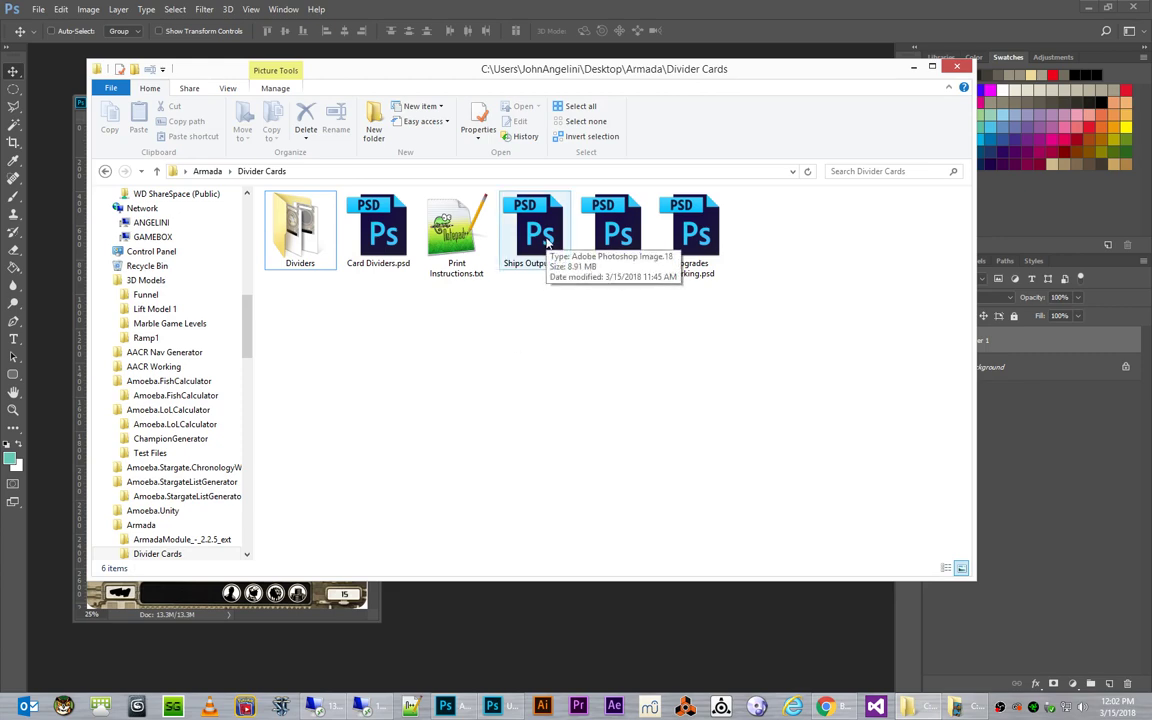
double_click(547, 243)
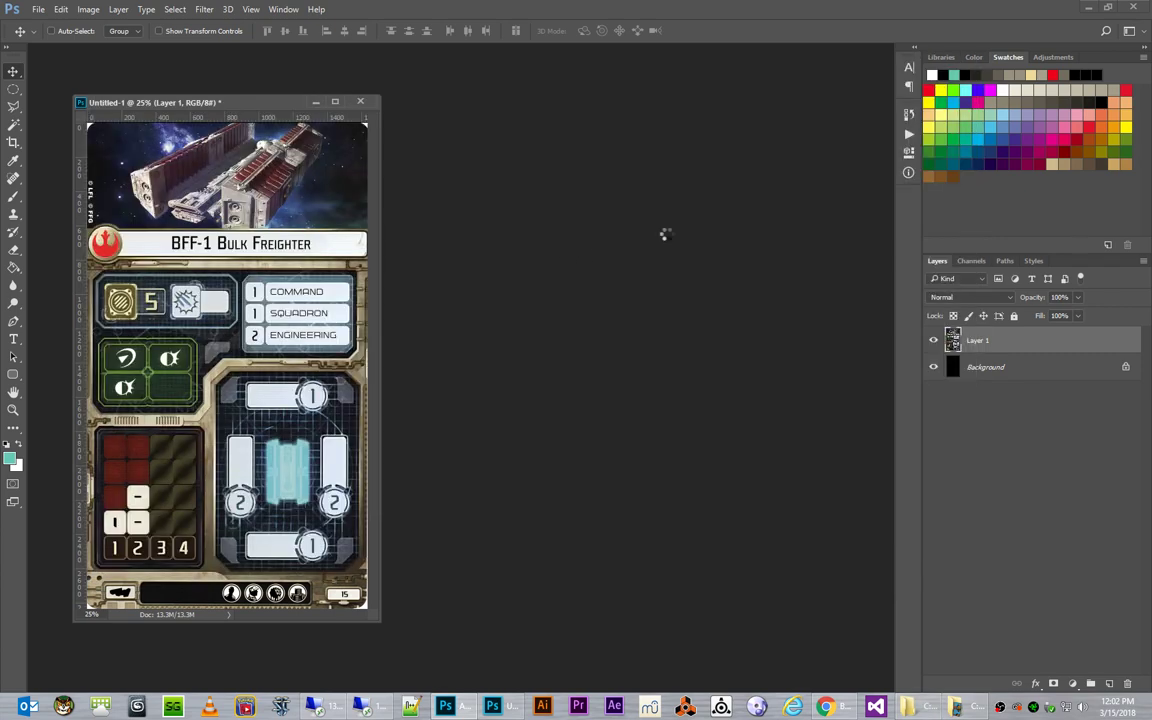
left_click_drag(234, 118, 529, 64)
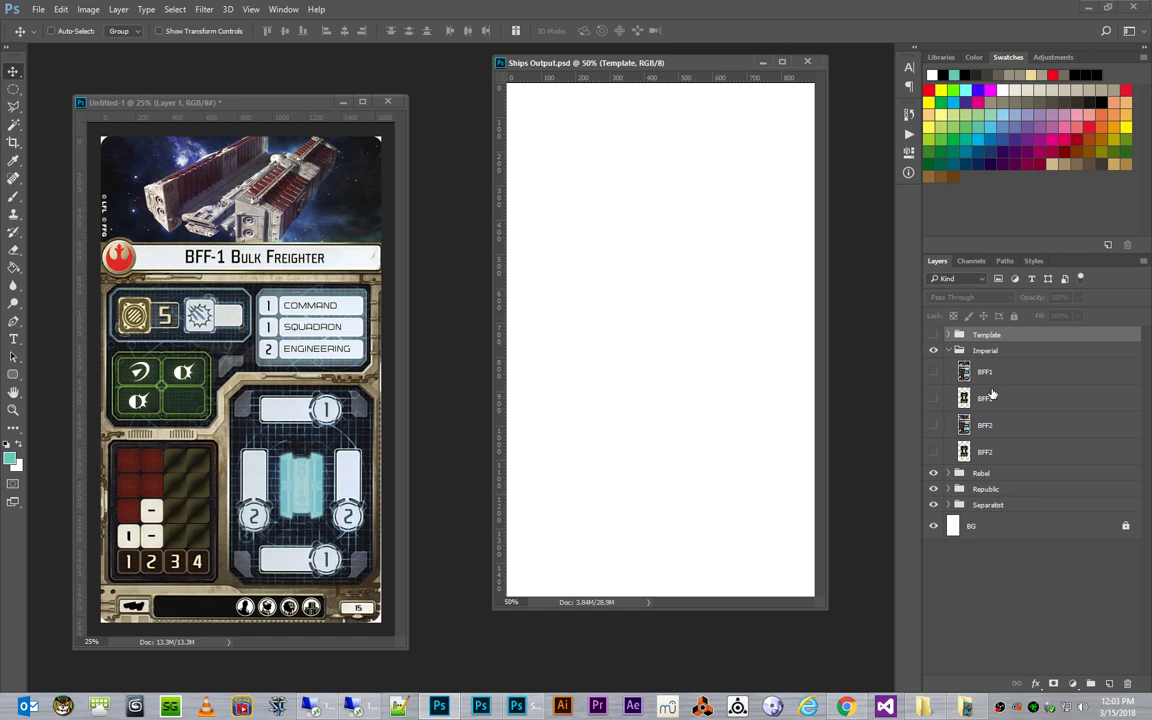
Collapse the Imperial group, arrange both windows, and make Untitled-1 active again.
left_click(948, 351)
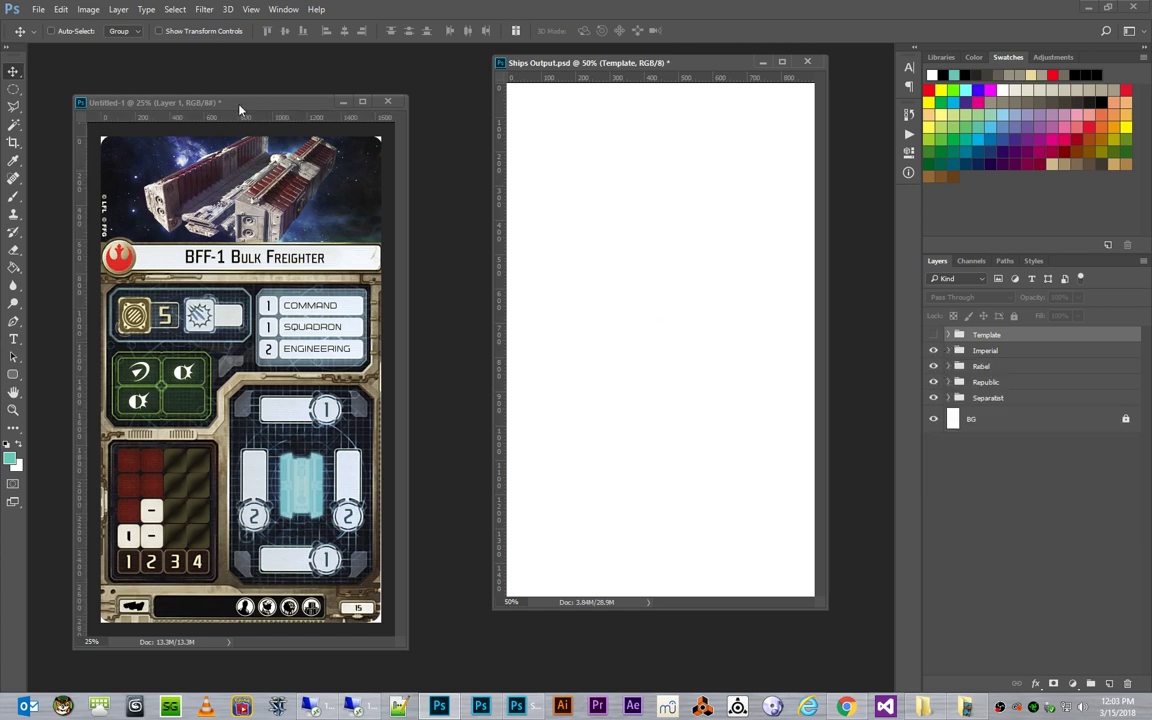
left_click_drag(240, 108, 241, 77)
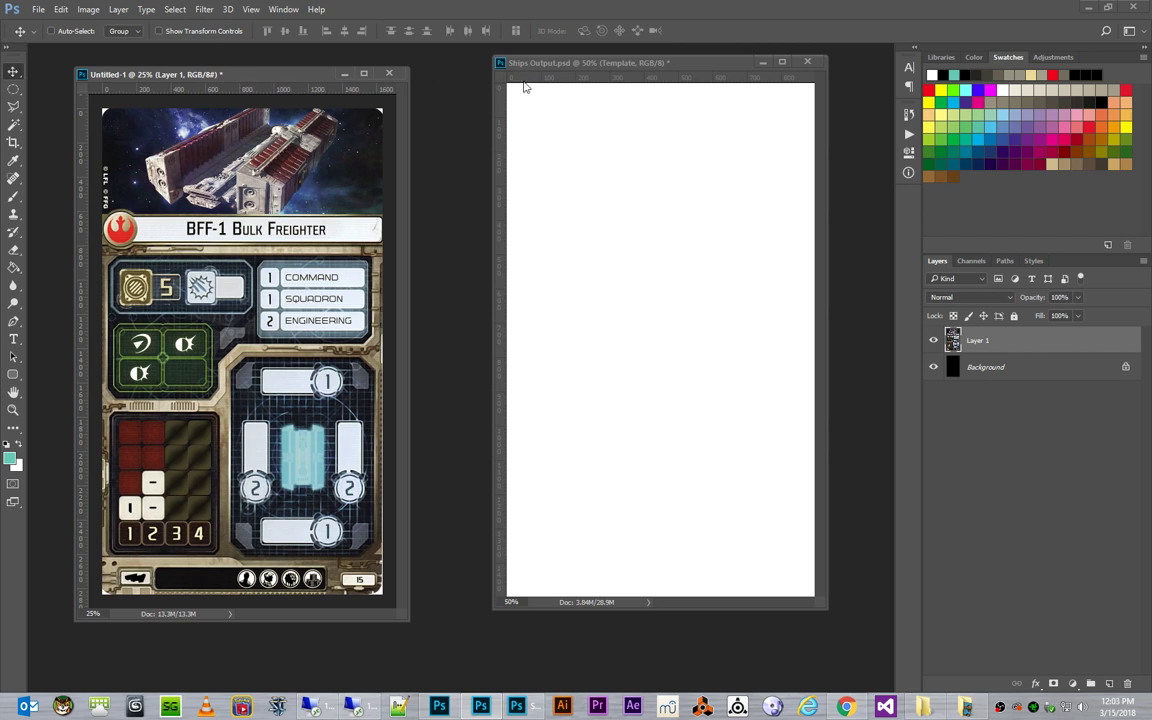
left_click(613, 65)
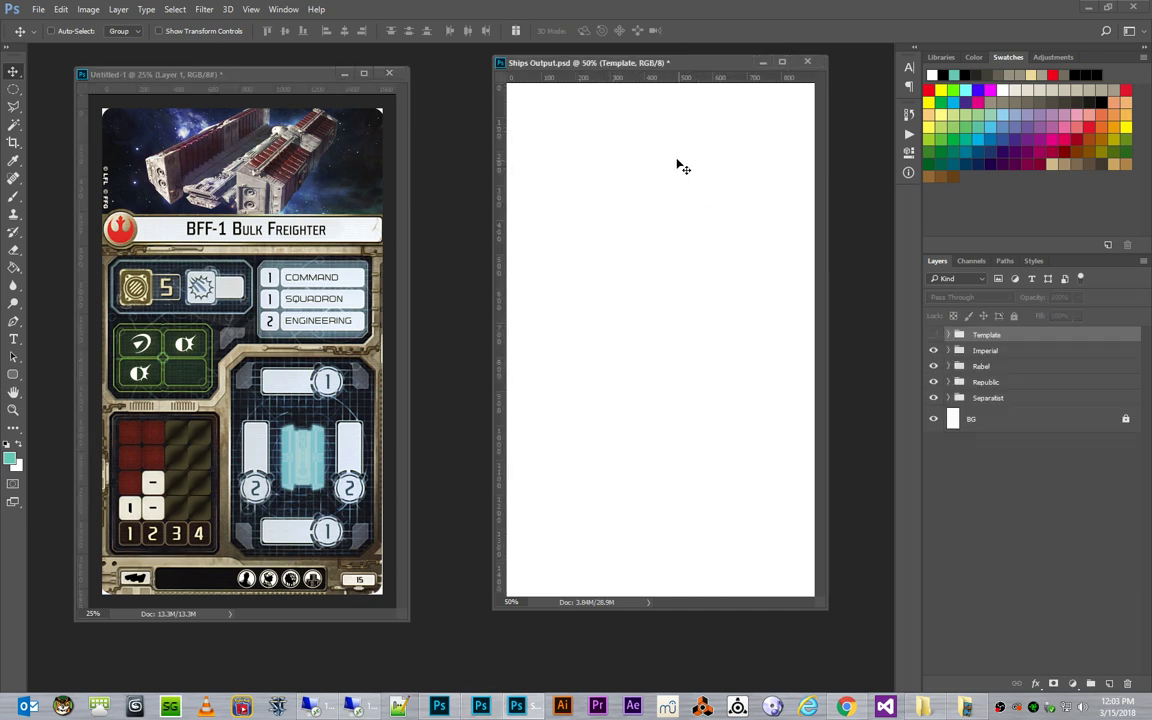
left_click(241, 78)
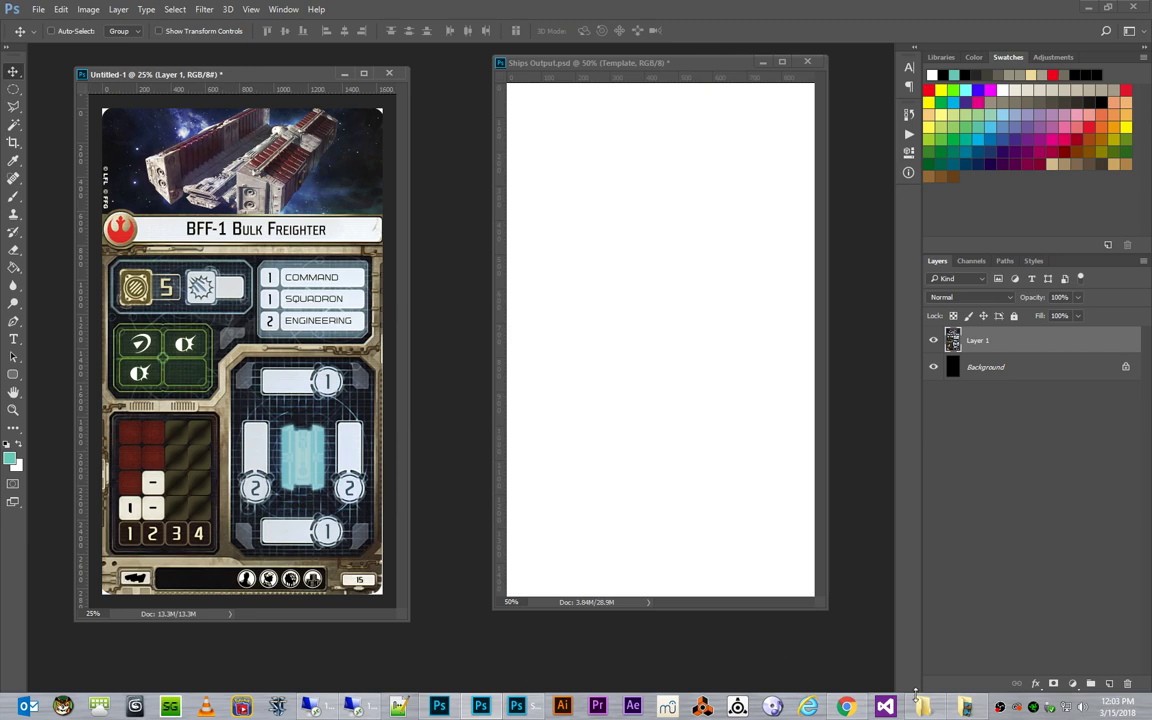
Open the BFF-1a Armed Freighter card image in a new Chrome tab.
mouse_move(845, 707)
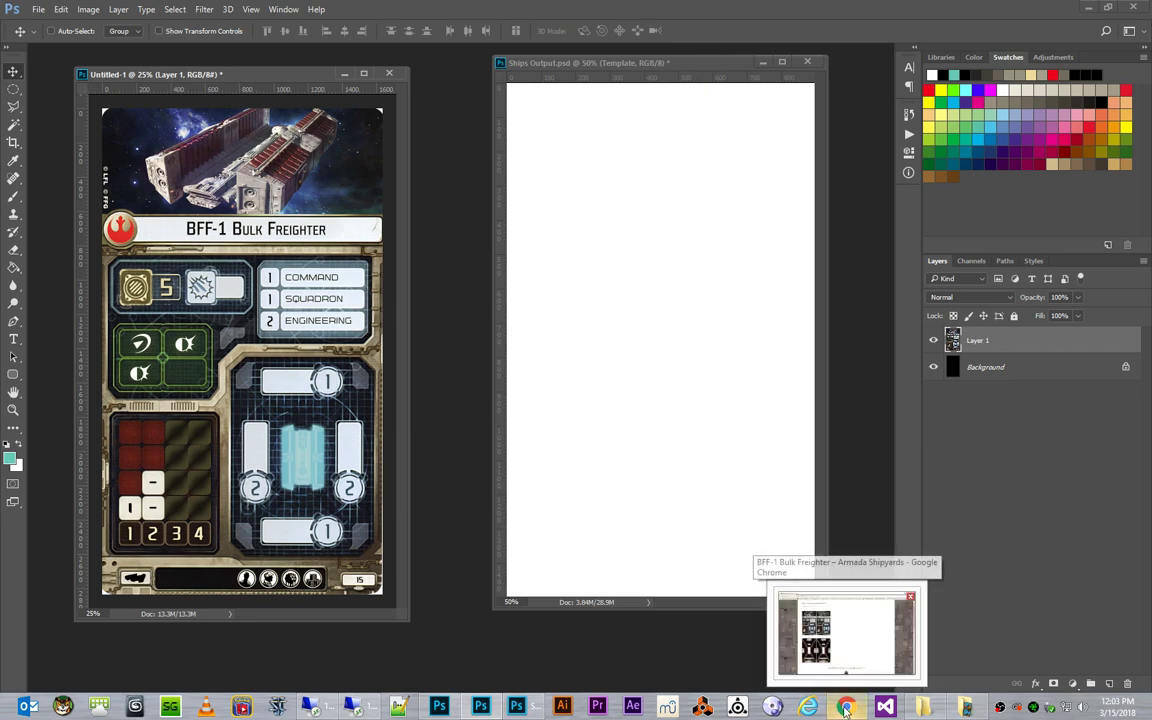
left_click(820, 630)
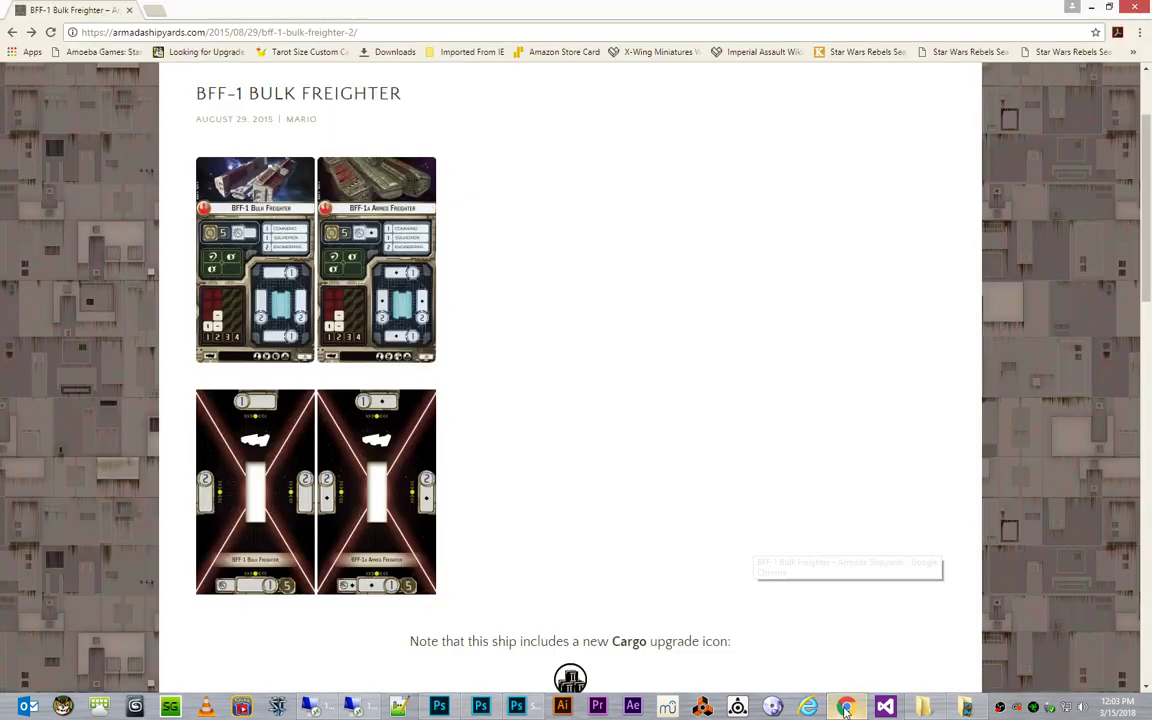
right_click(366, 268)
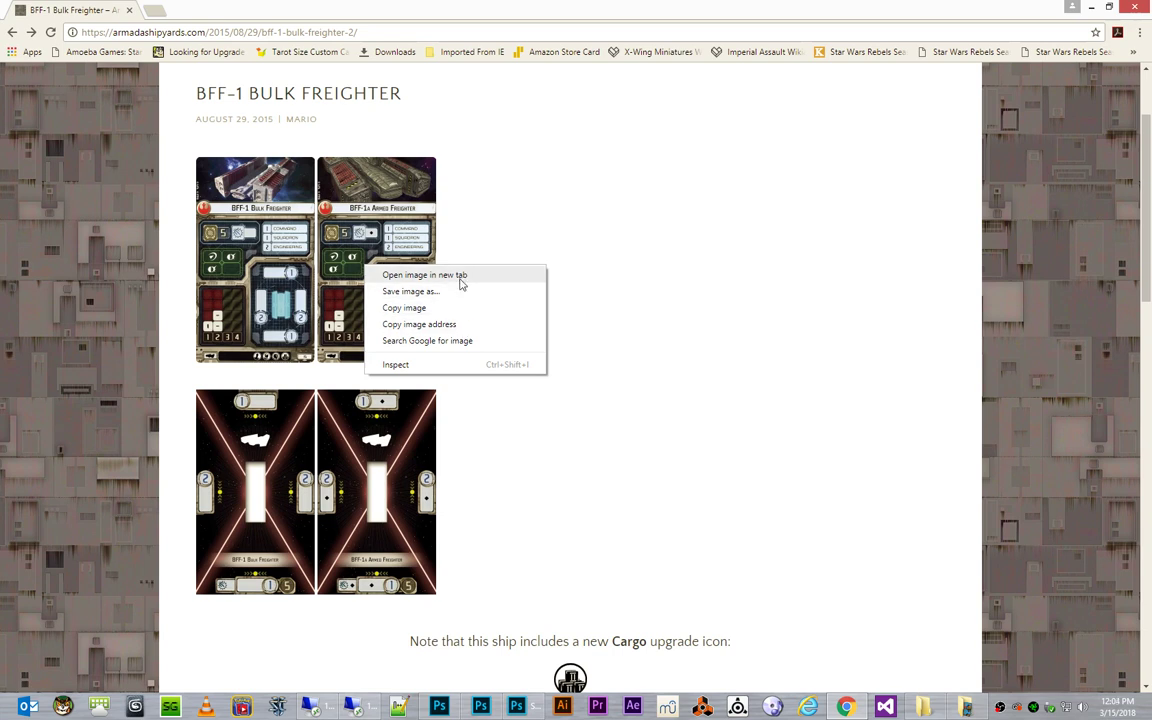
left_click(424, 274)
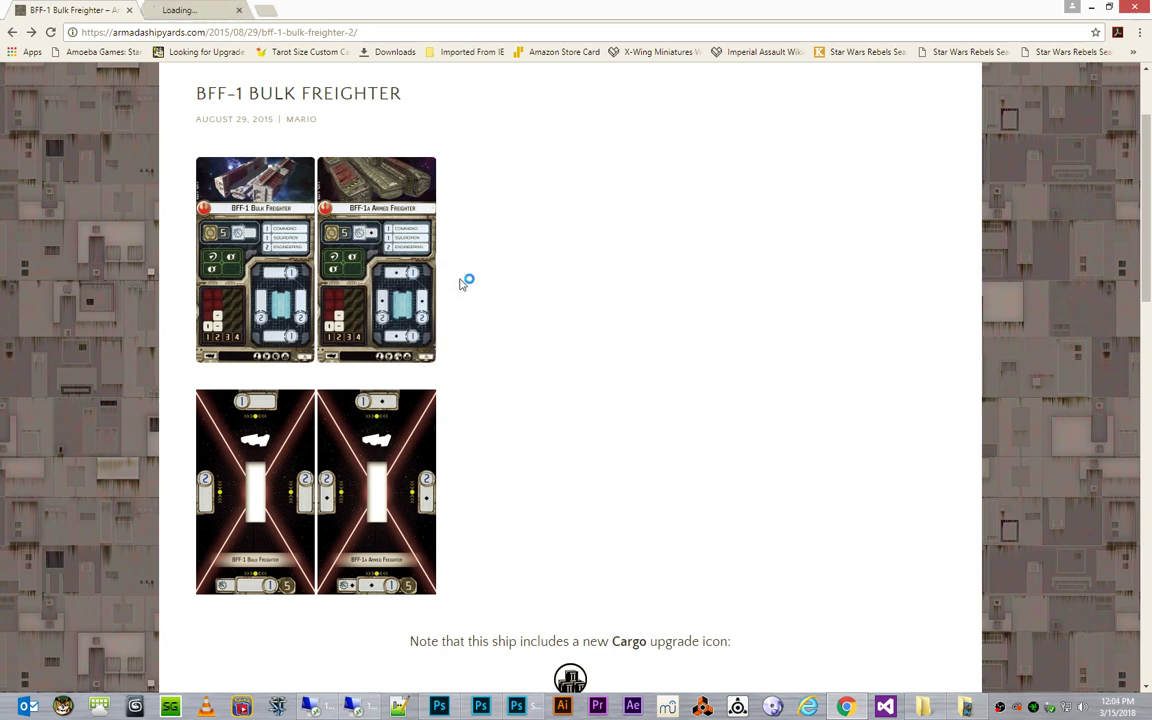
left_click(210, 12)
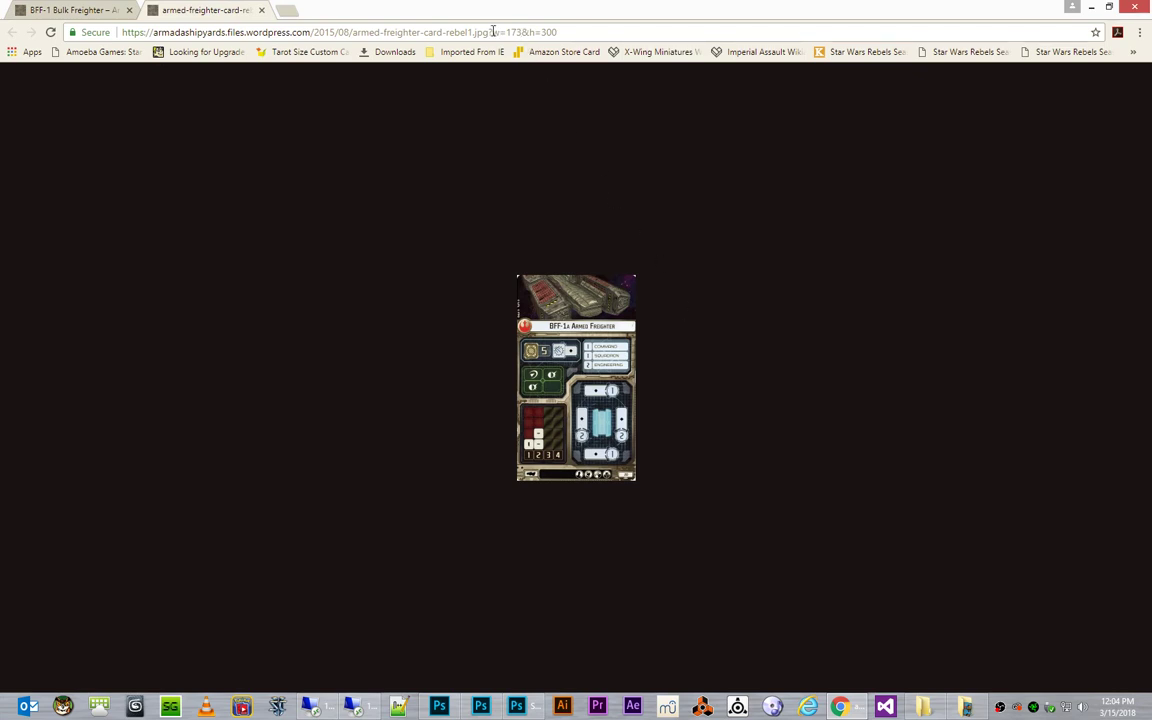
Remove '?w=173&h=300' from the image URL to load the full-size card.
left_click_drag(489, 32, 576, 33)
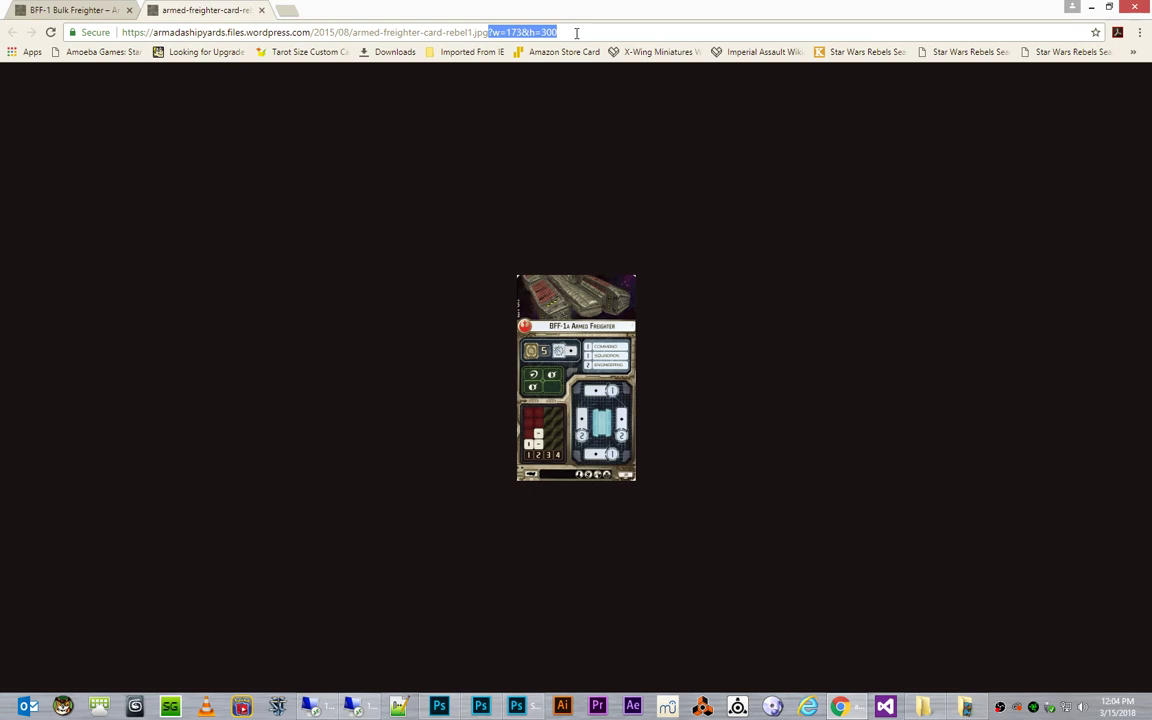
key("BackSpace")
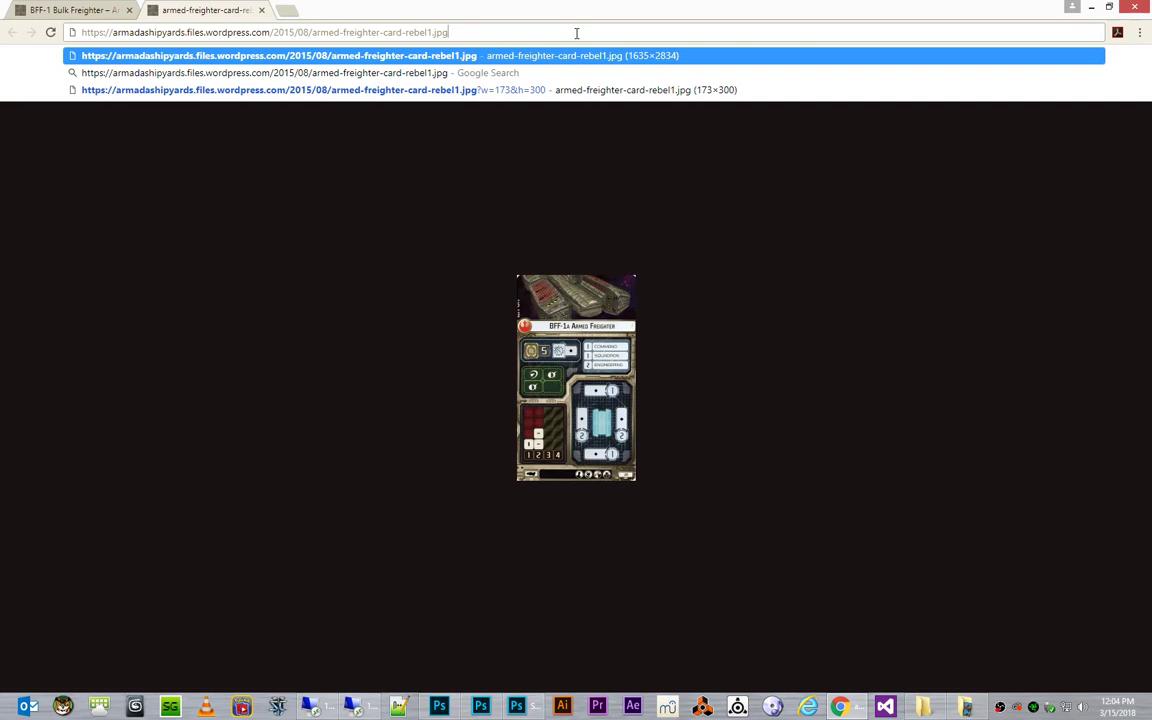
key("Return")
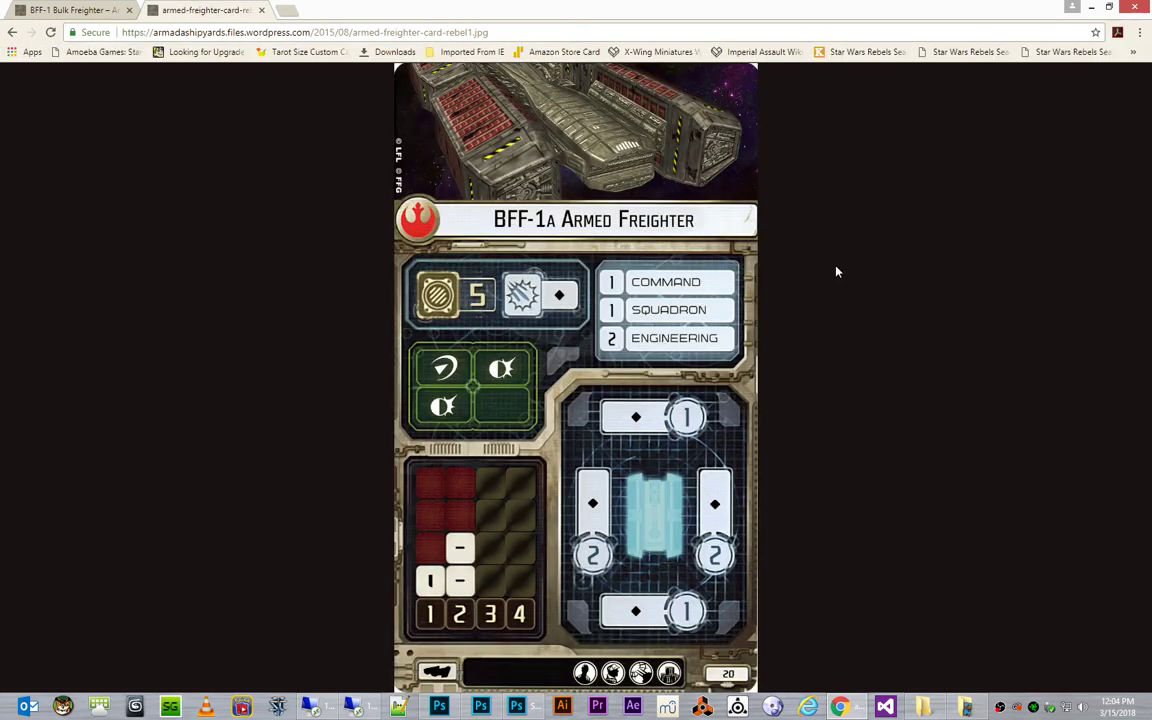
Copy the BFF-1a card image and paste it into Untitled-1 as Layer 2.
right_click(564, 398)
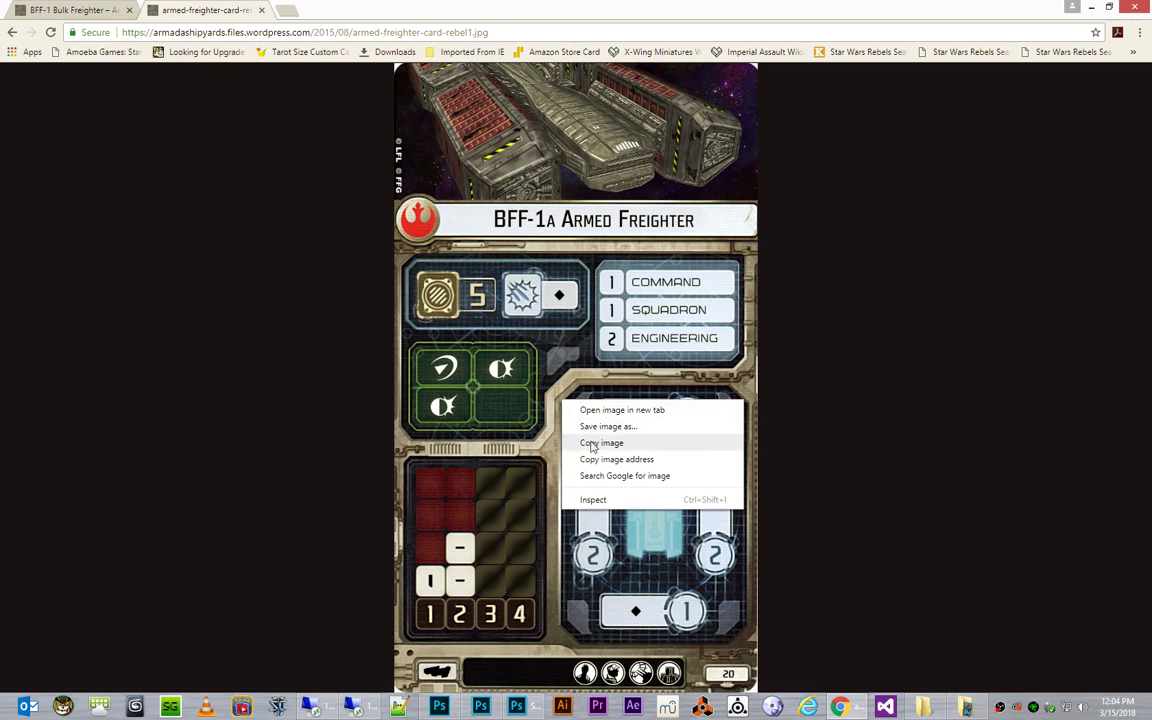
left_click(591, 444)
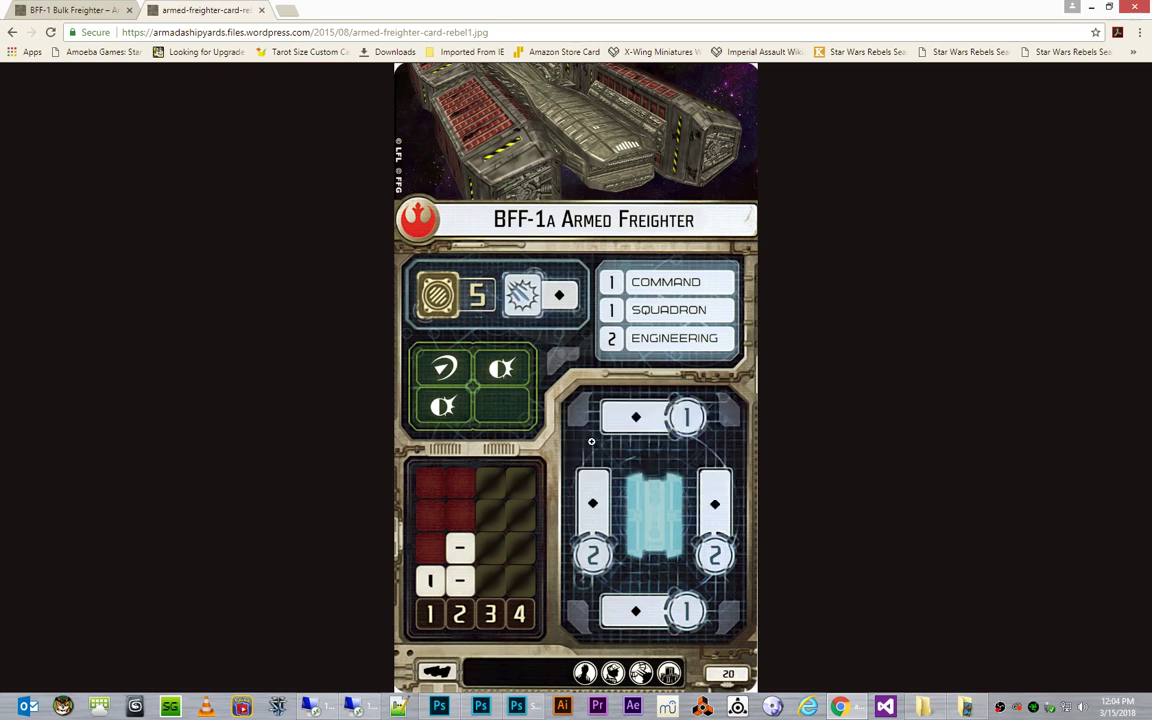
left_click(516, 706)
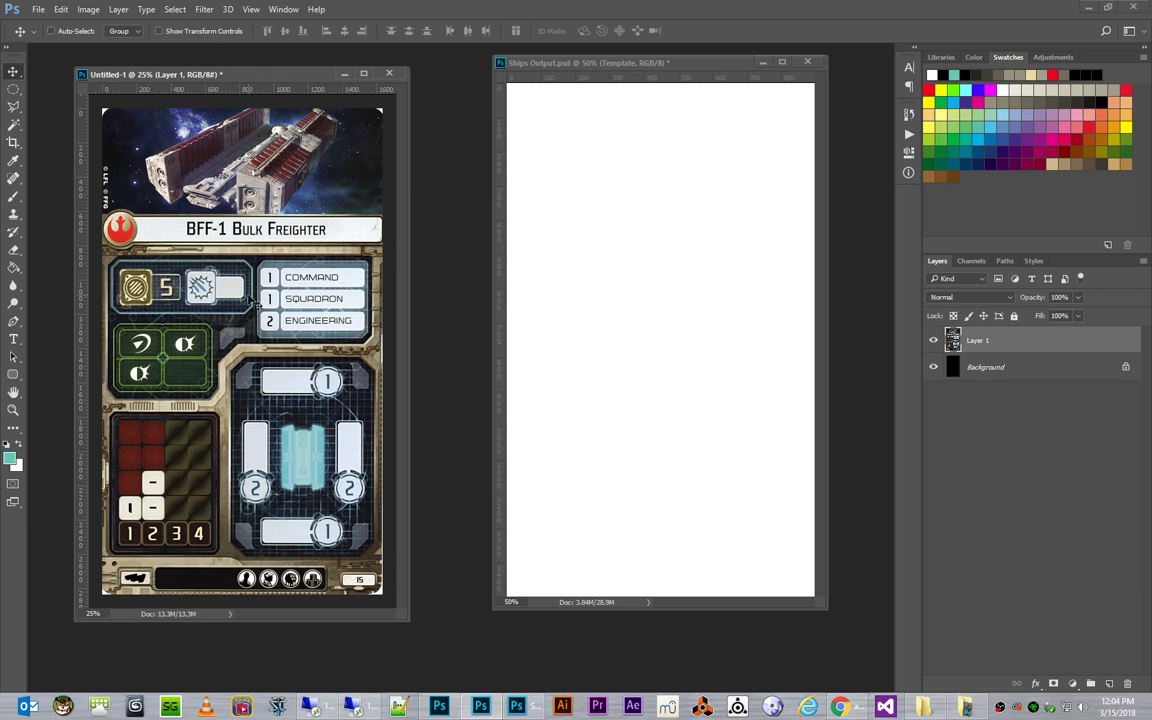
key("ctrl+v")
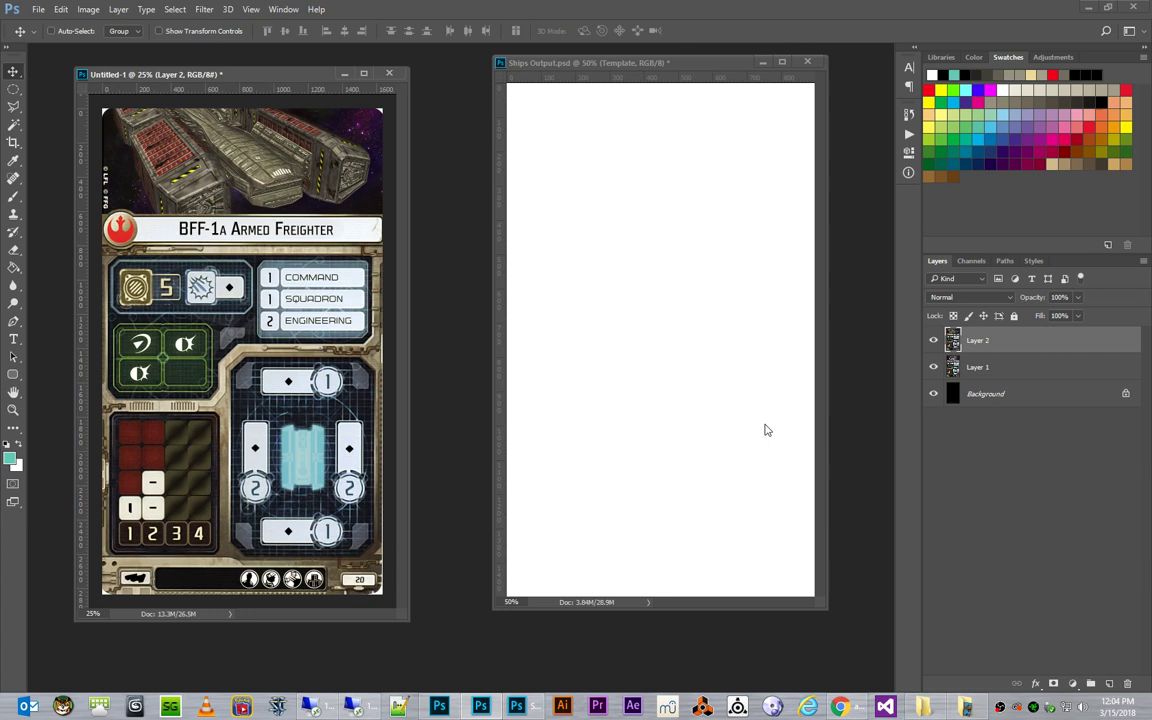
Toggle the two card layers' visibility to compare them, then return to Chrome.
left_click(934, 342)
left_click(934, 342)
left_click_drag(934, 342, 935, 368)
left_click(935, 368)
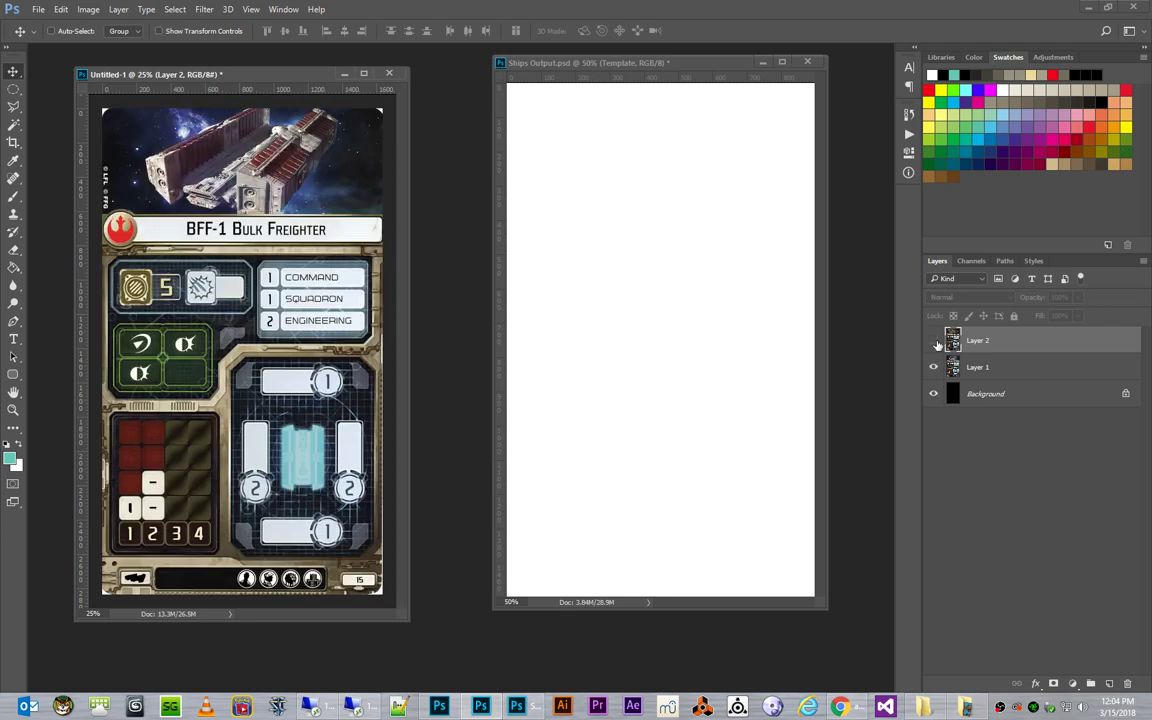
left_click(934, 342)
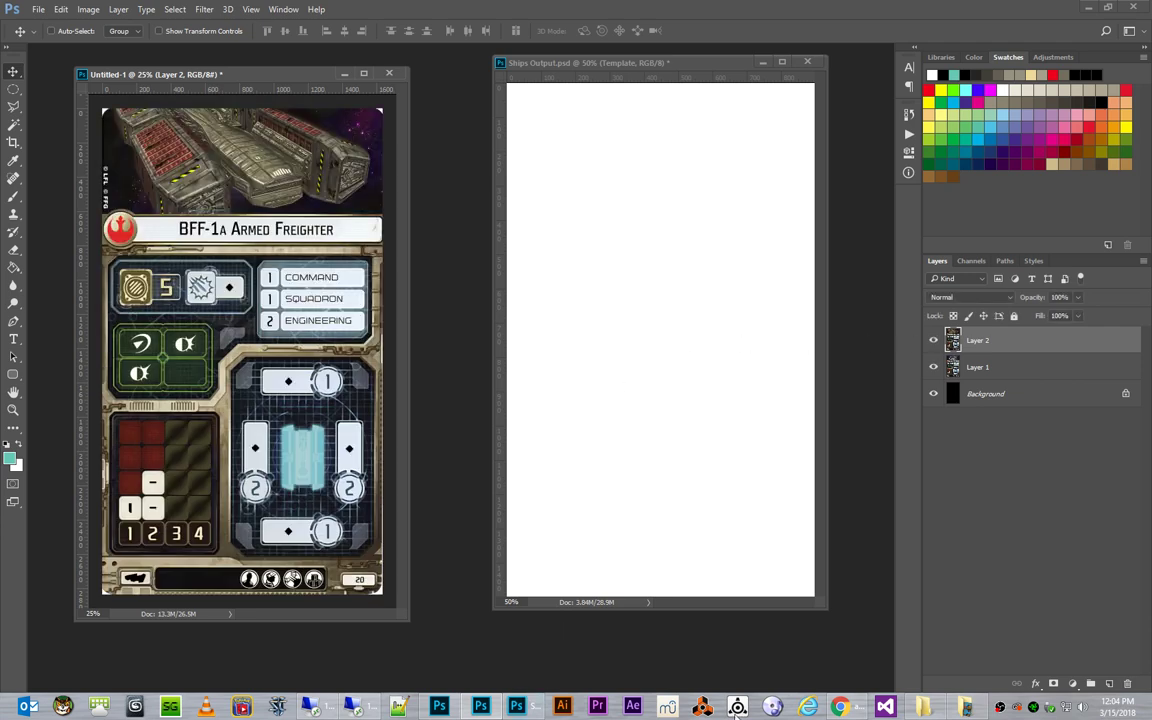
key("alt+Tab")
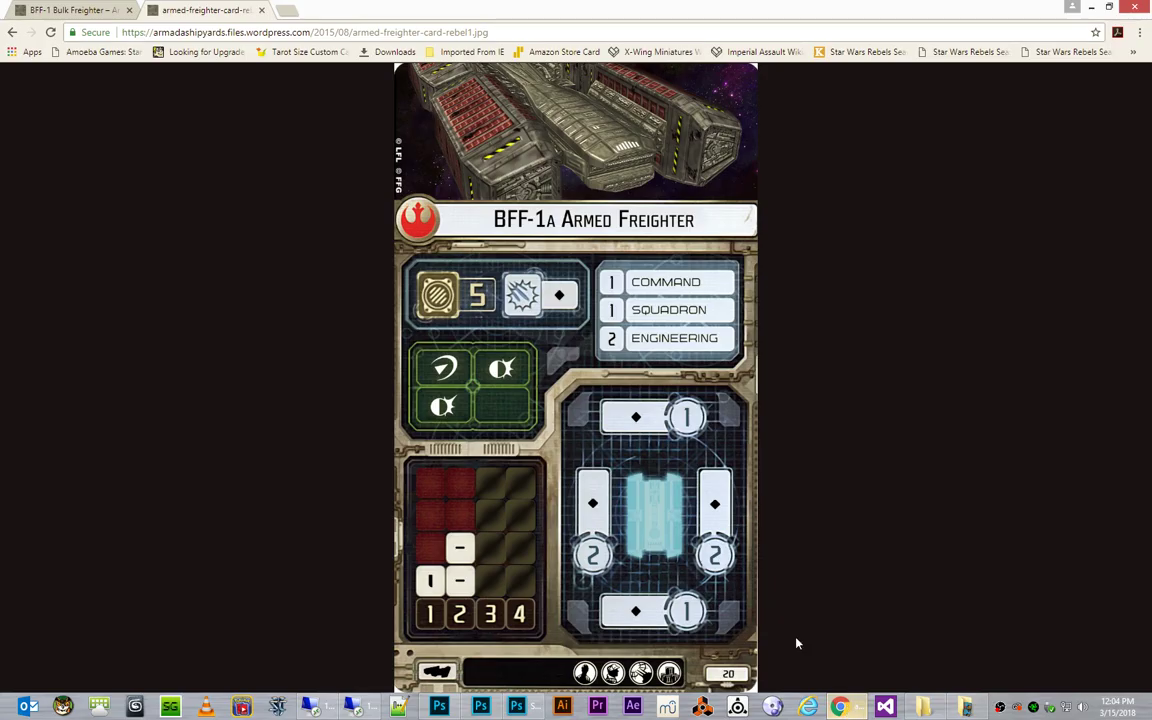
Close the card tab and paste the Bulk Freighter base image into Untitled-1 as Layer 3.
left_click(12, 32)
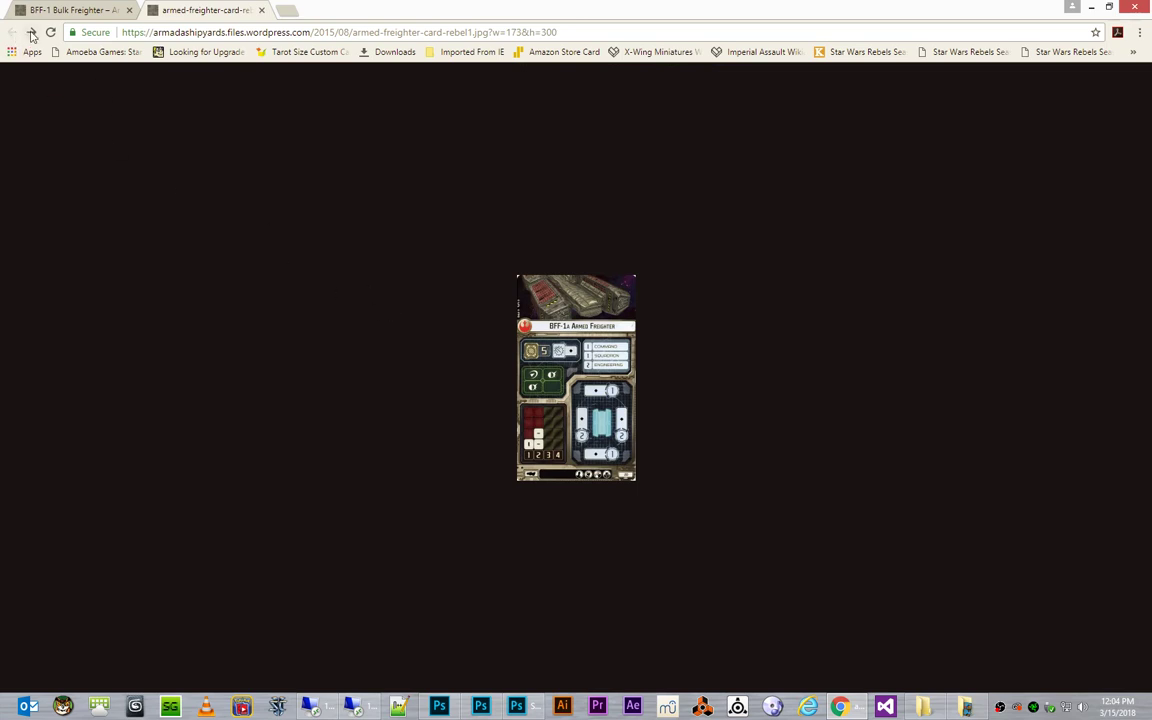
middle_click(168, 12)
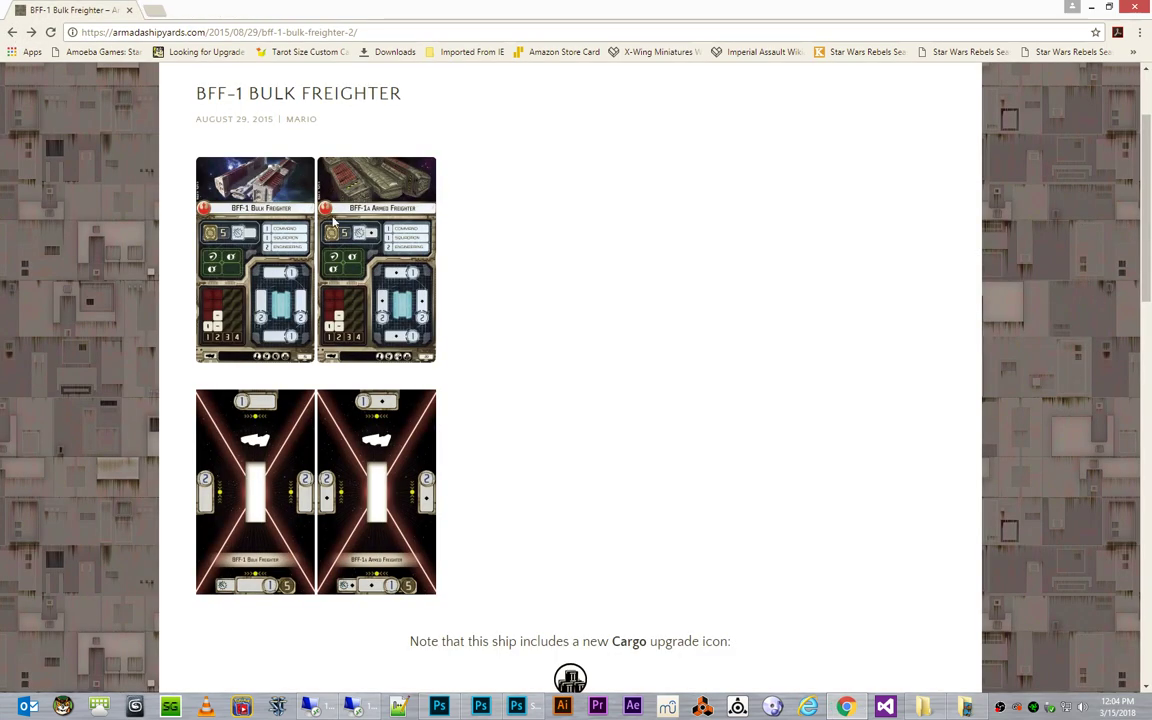
left_click(262, 478)
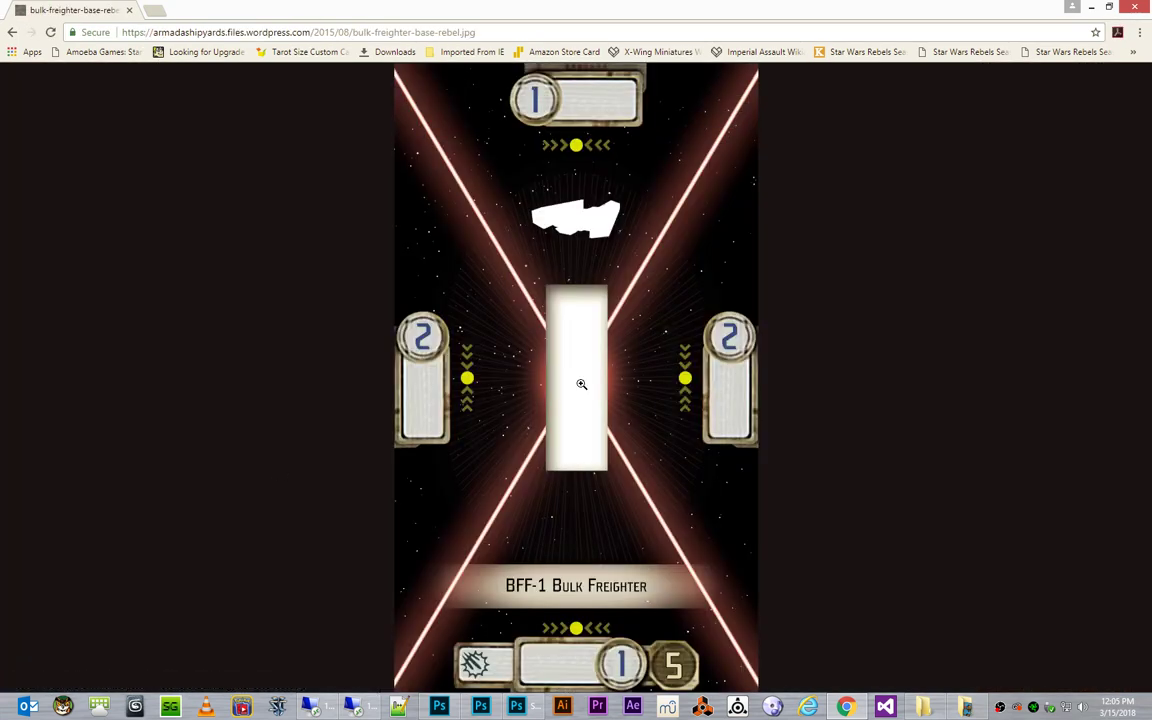
right_click(581, 384)
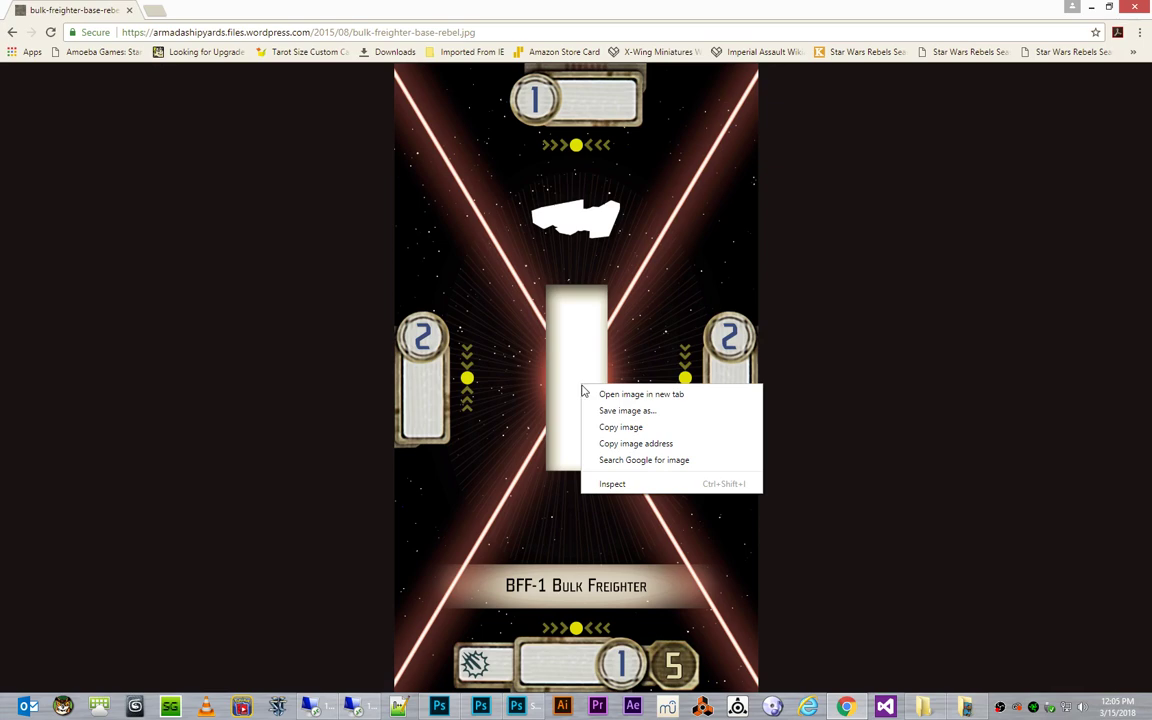
left_click(616, 428)
left_click(494, 709)
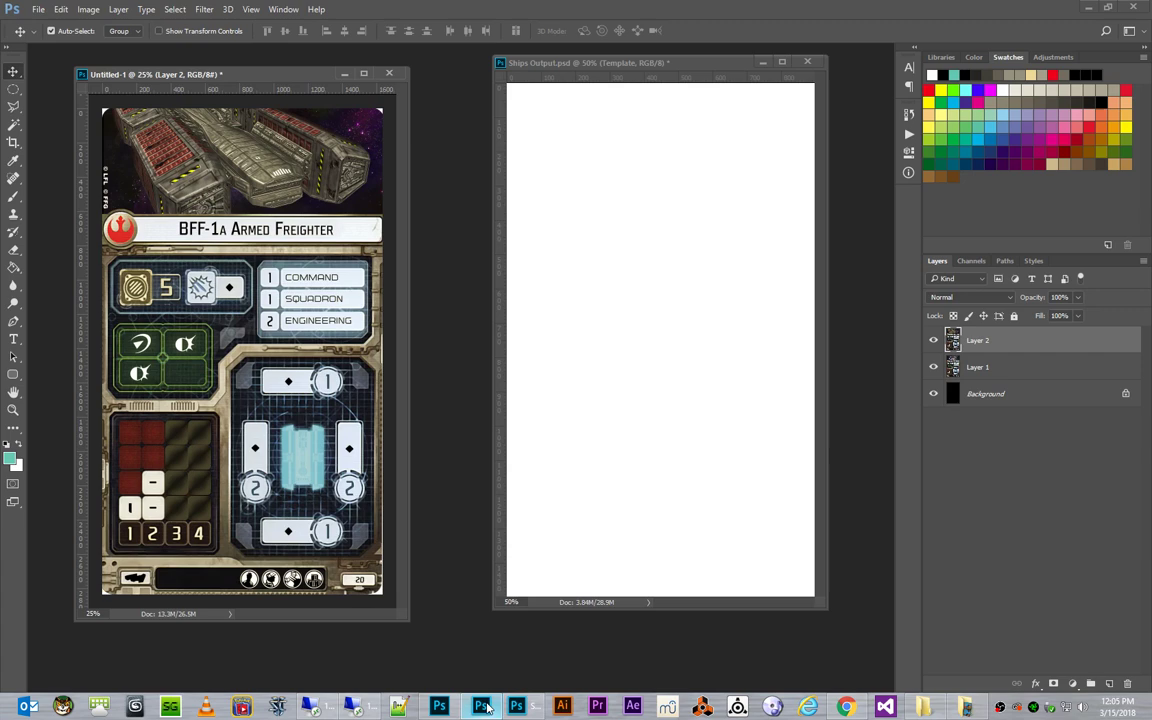
key("ctrl+v")
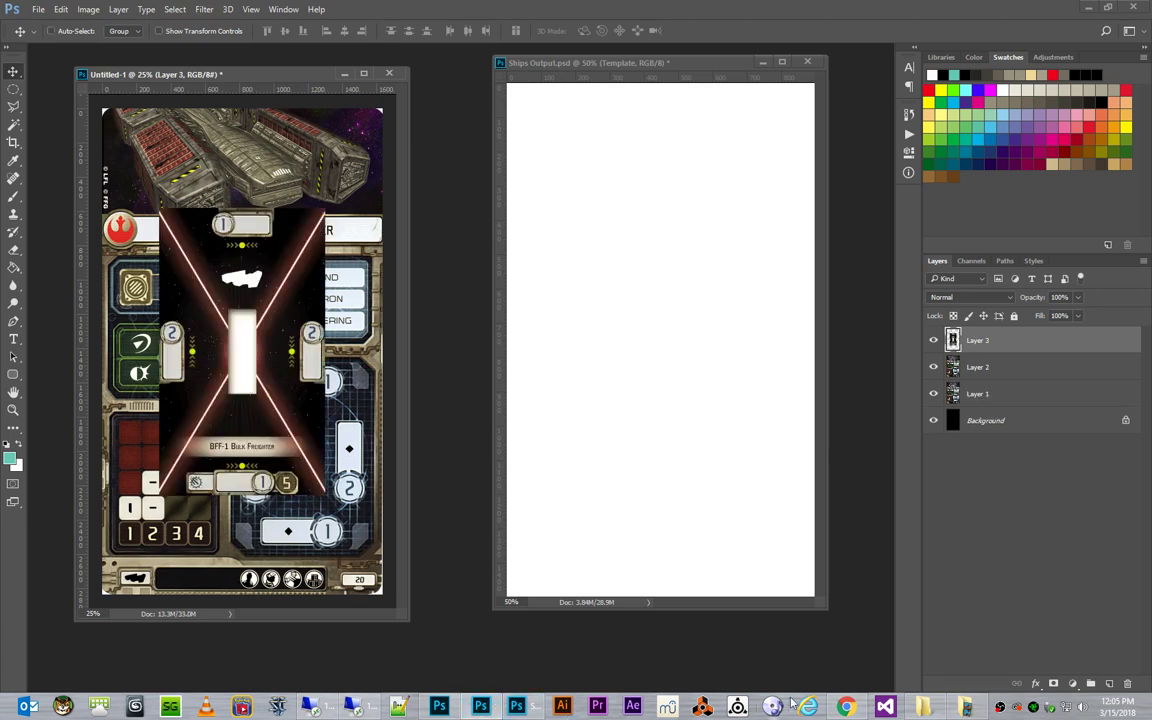
Paste the Armed Freighter base image as Layer 4, then select all four layers and the canvas.
left_click(845, 707)
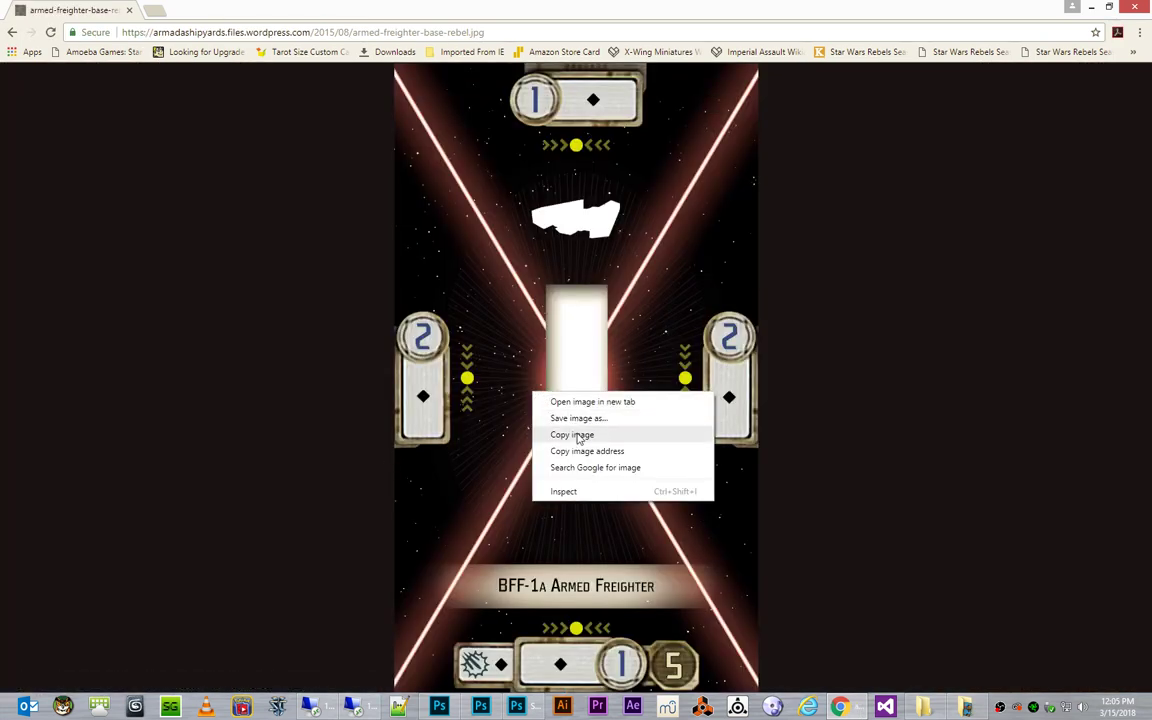
left_click(574, 435)
left_click(486, 708)
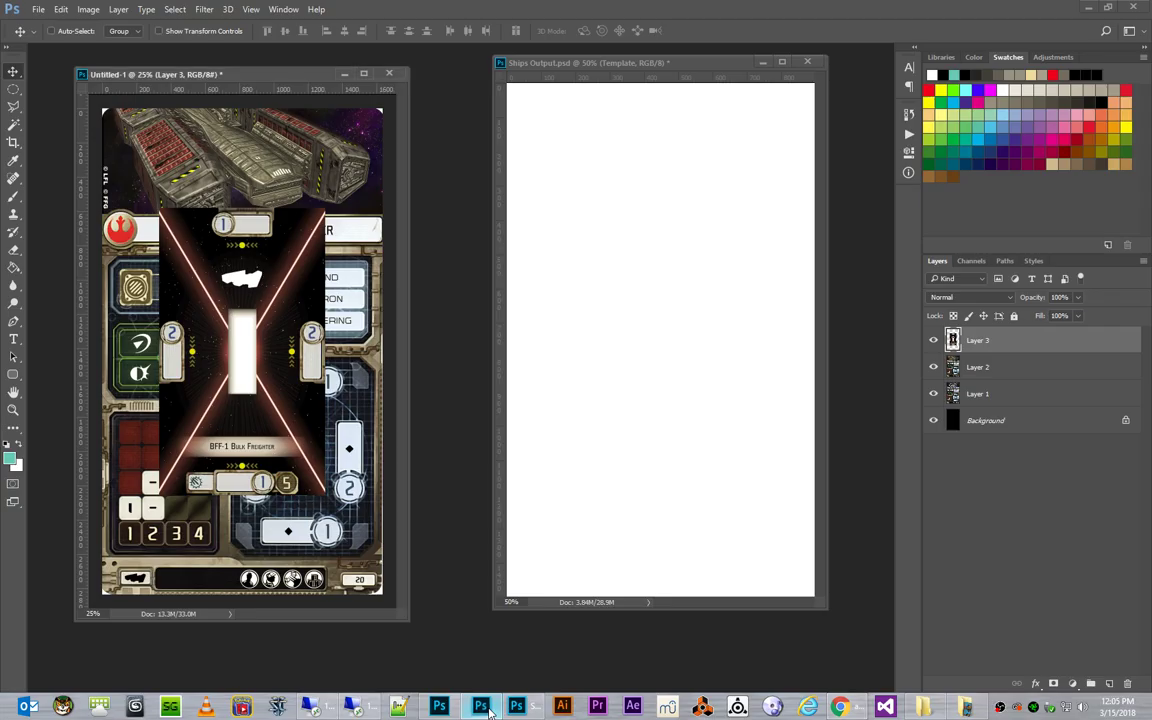
key("ctrl+v")
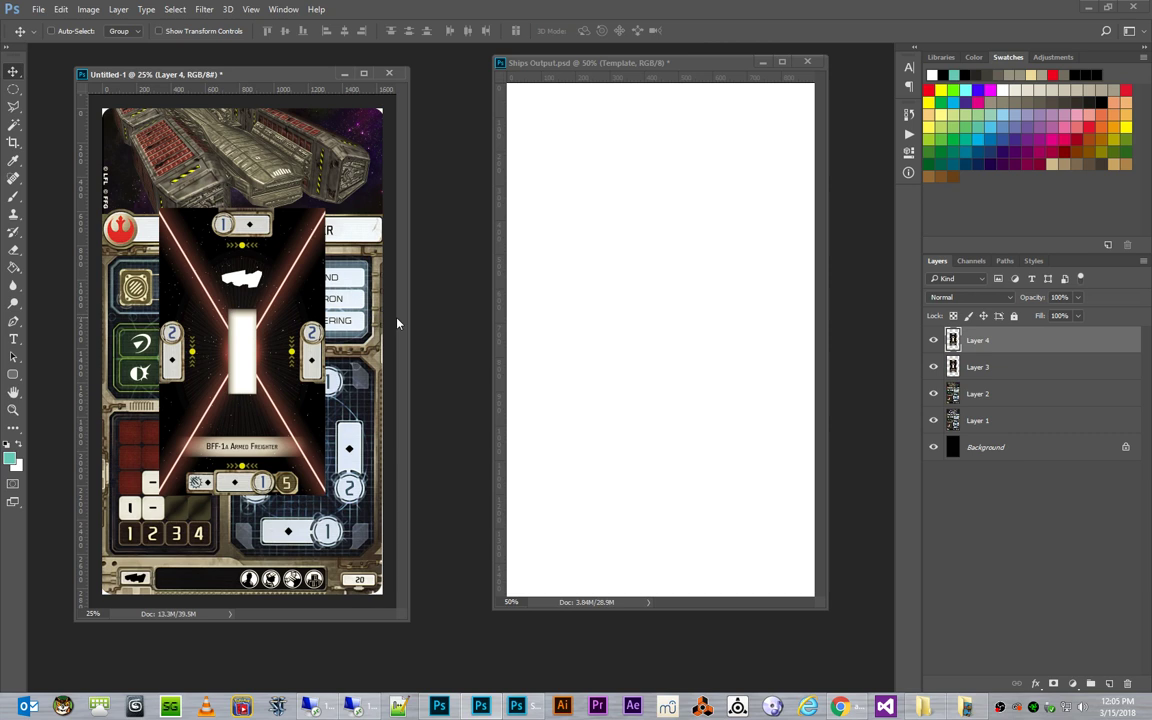
left_click(1028, 418, "shift")
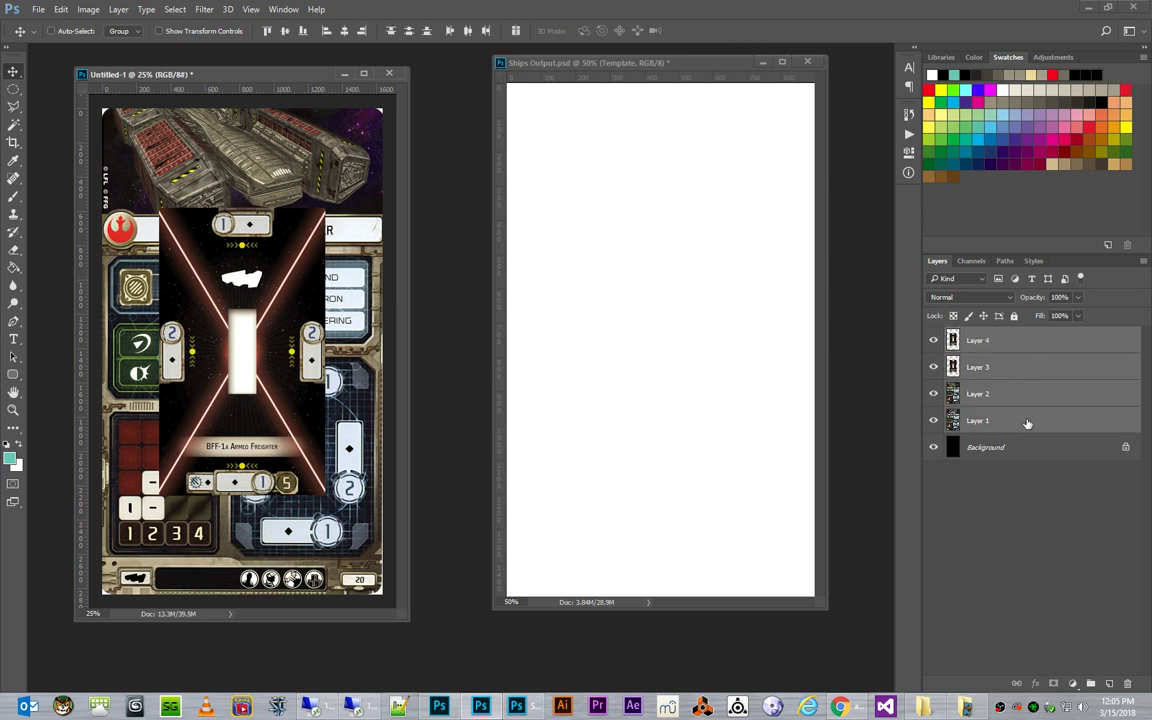
key("ctrl+a")
Hide Layers 1–4 and drag them from Untitled-1 into Ships Output.
left_click(932, 342)
left_click(933, 367)
left_click(933, 394)
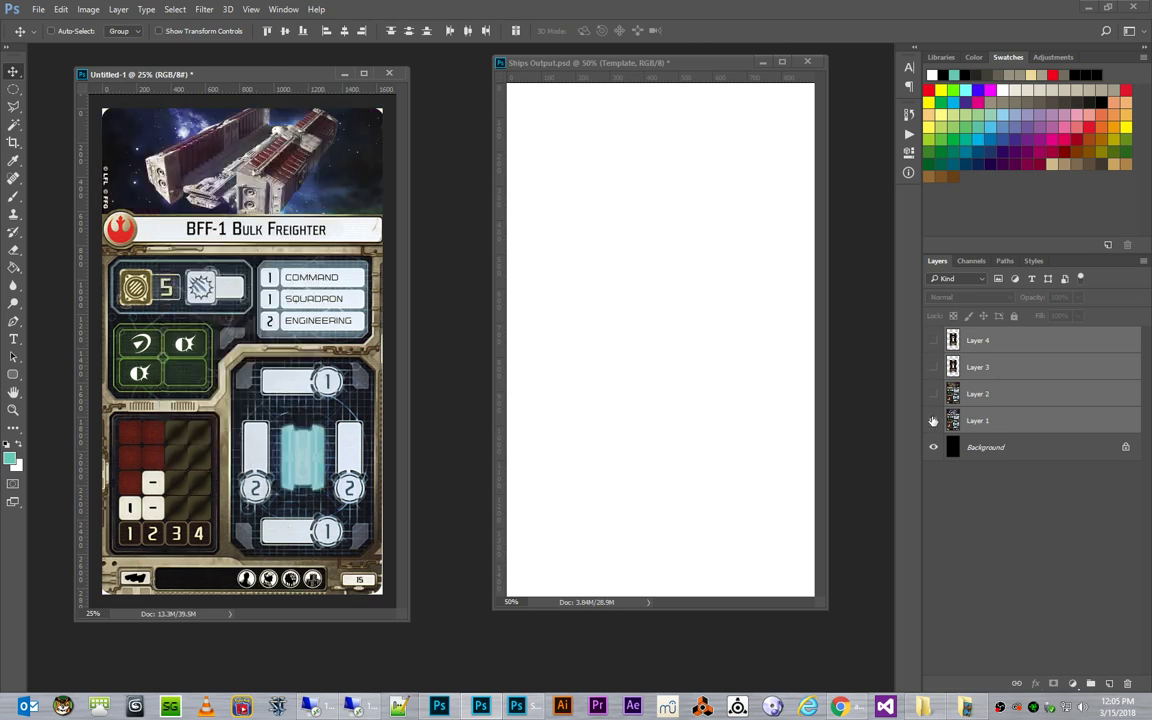
left_click(933, 420)
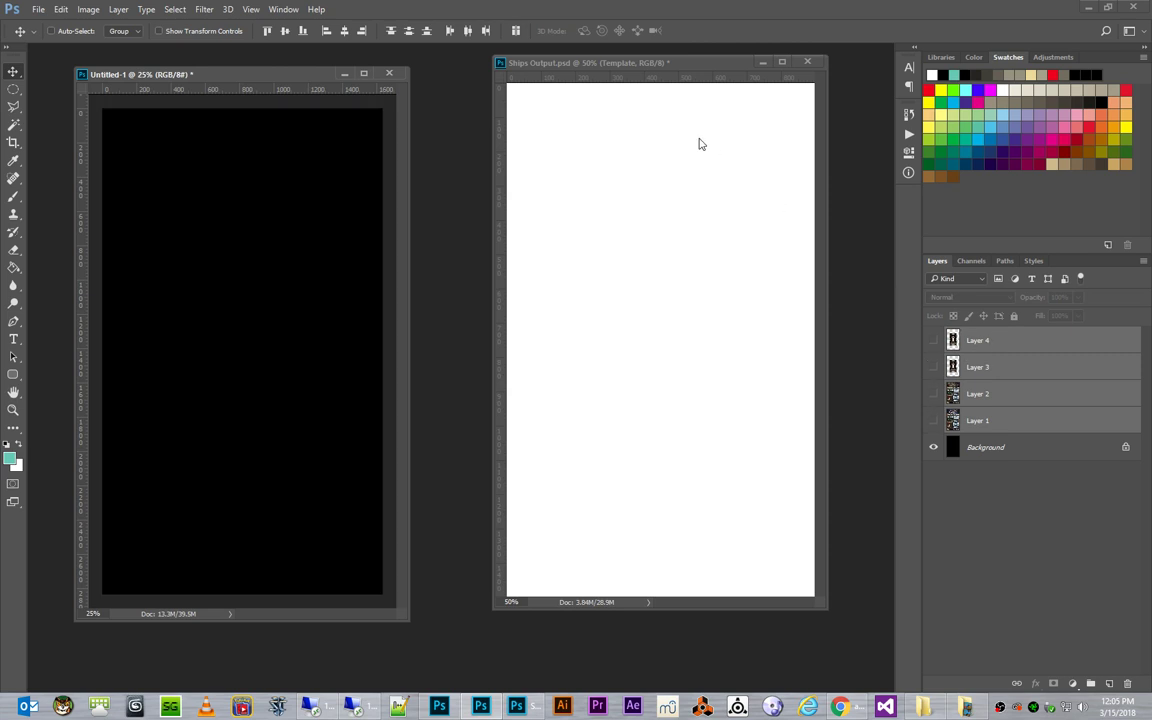
left_click(592, 62)
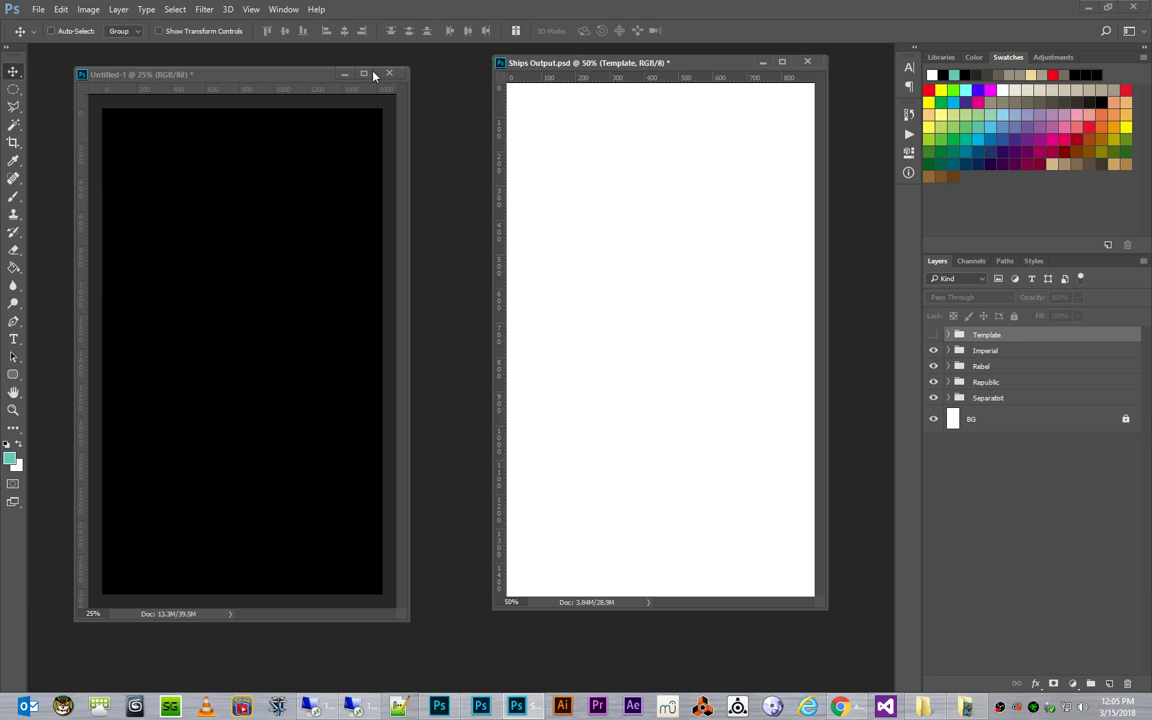
left_click(252, 78)
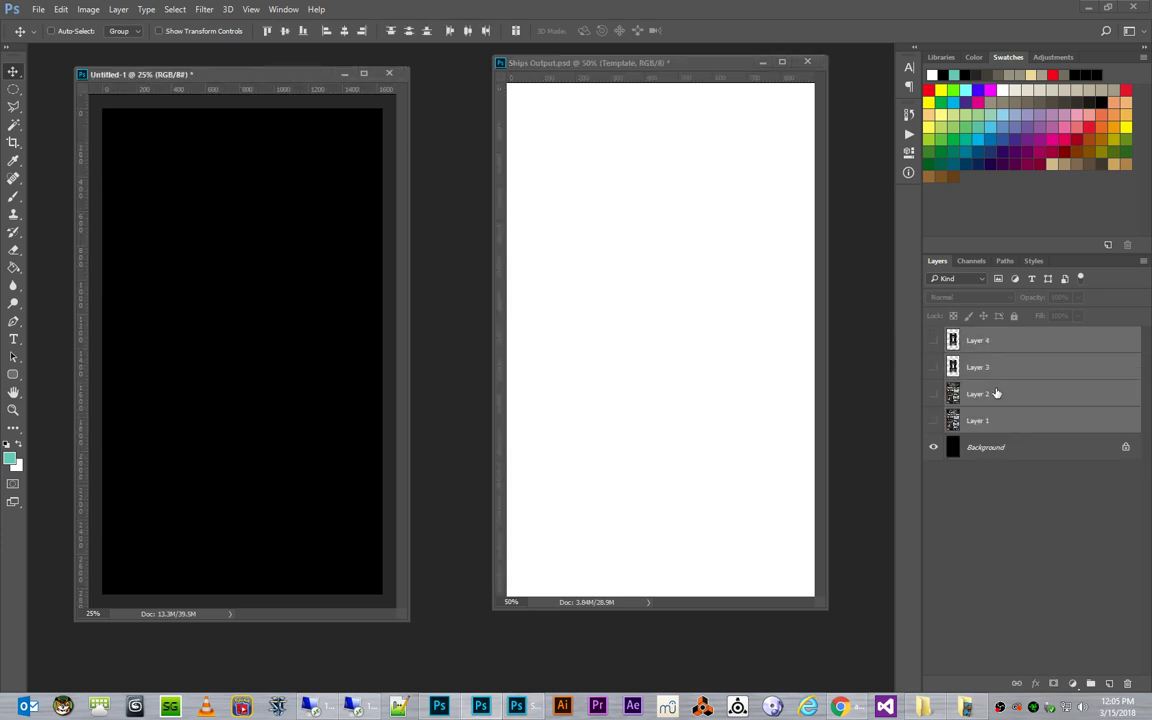
left_click_drag(996, 394, 631, 358)
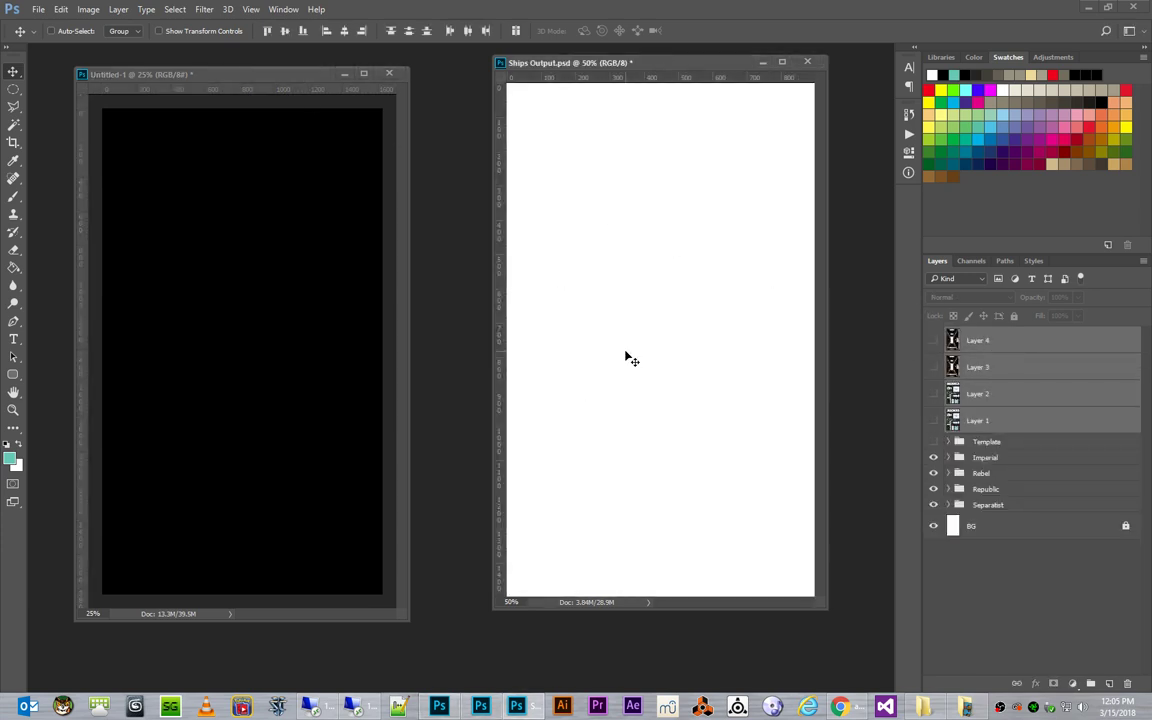
In Ships Output, check the Imperial group and toggle the copied layers' visibility.
left_click(301, 90)
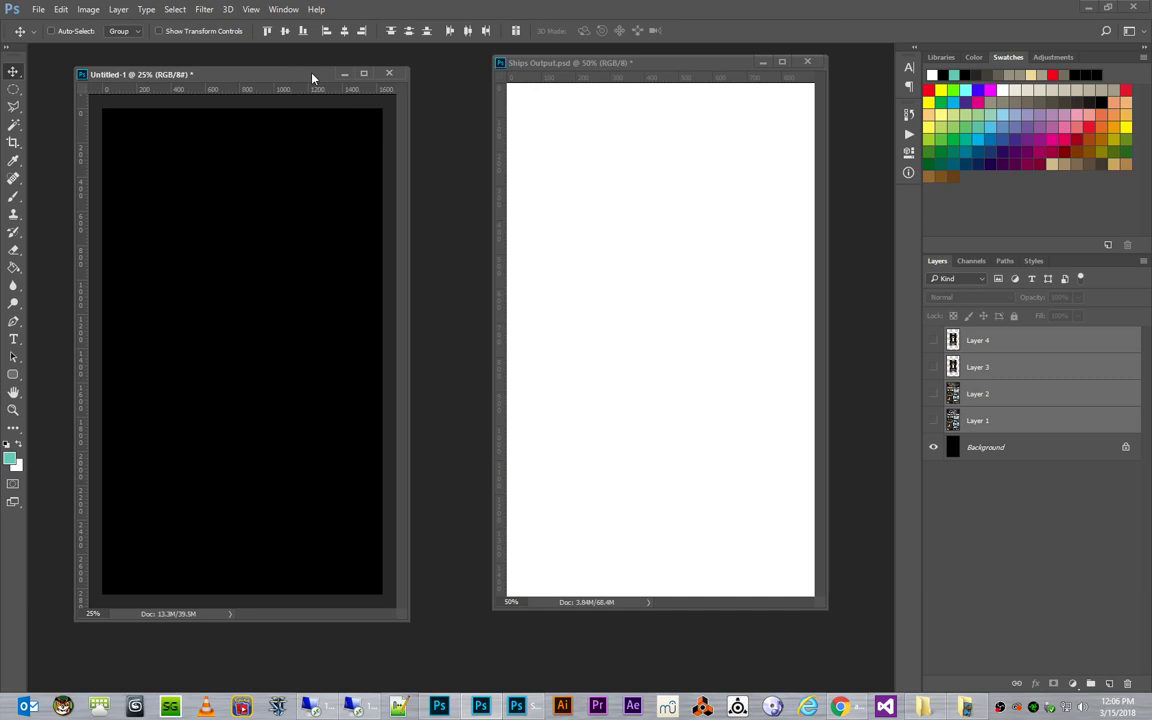
left_click(630, 68)
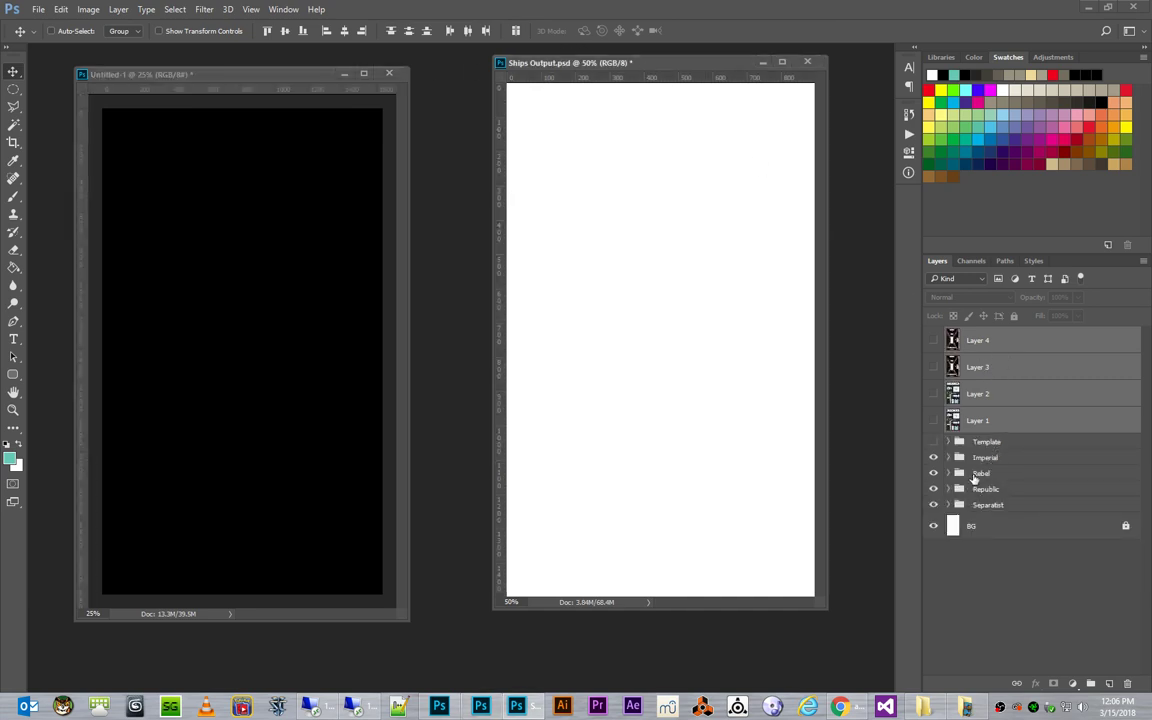
left_click(948, 457)
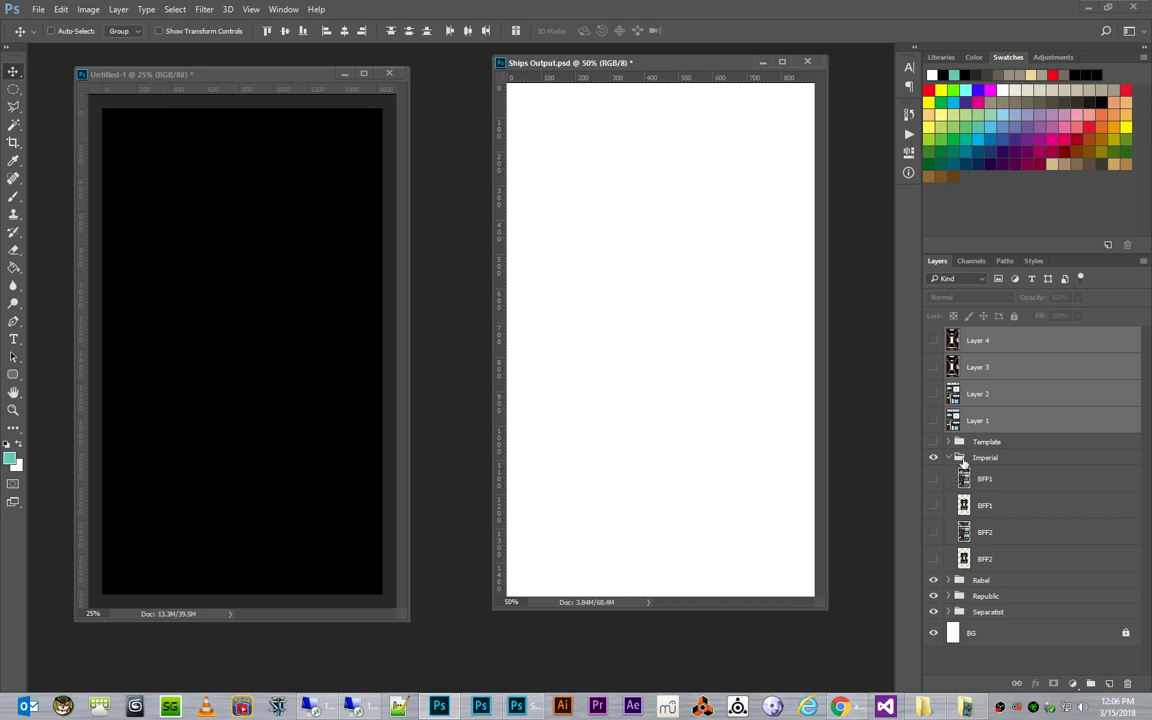
left_click(948, 457)
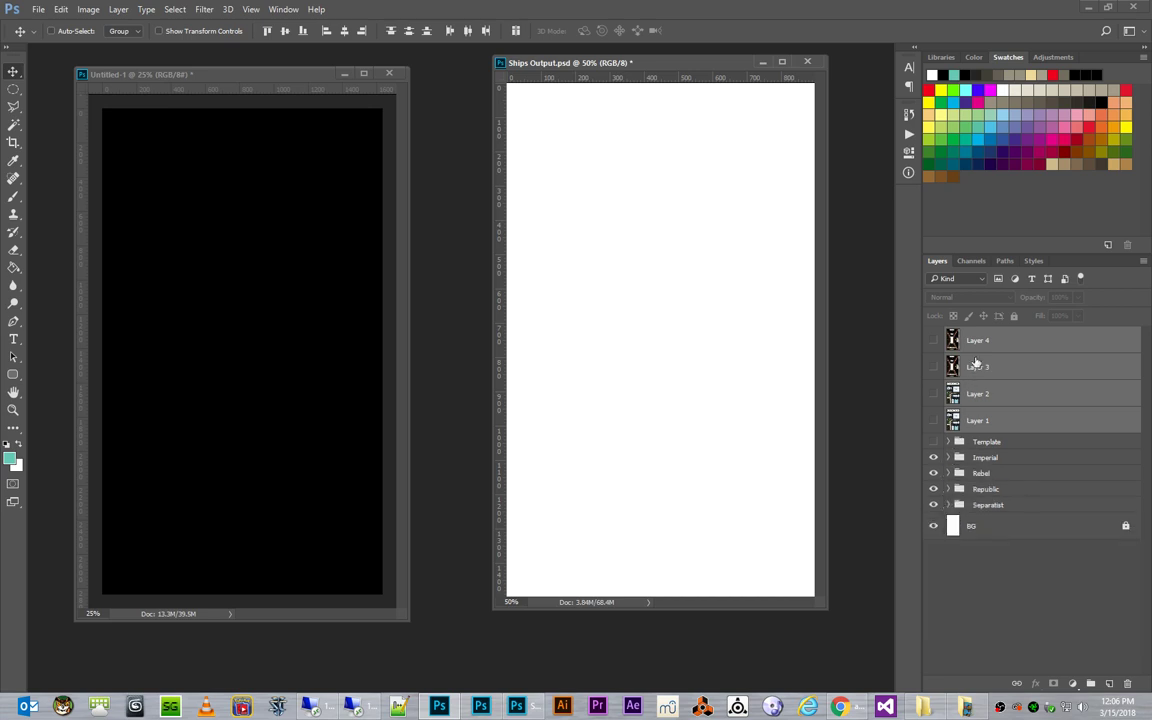
left_click(978, 342)
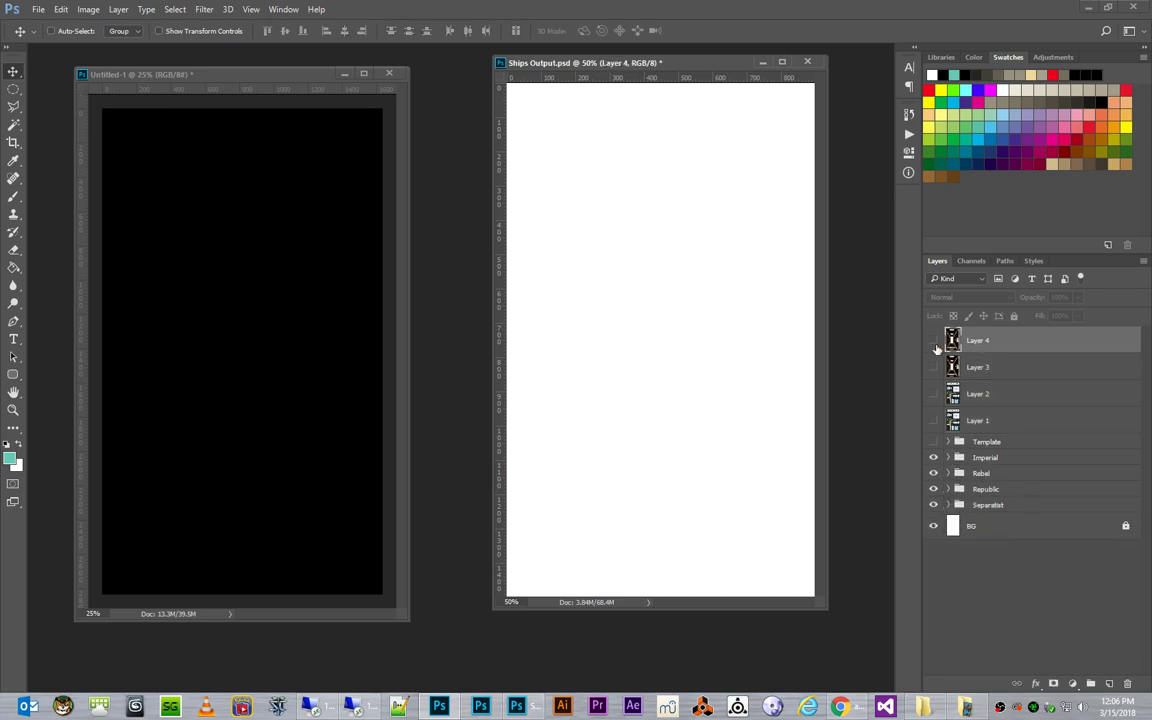
left_click(934, 341)
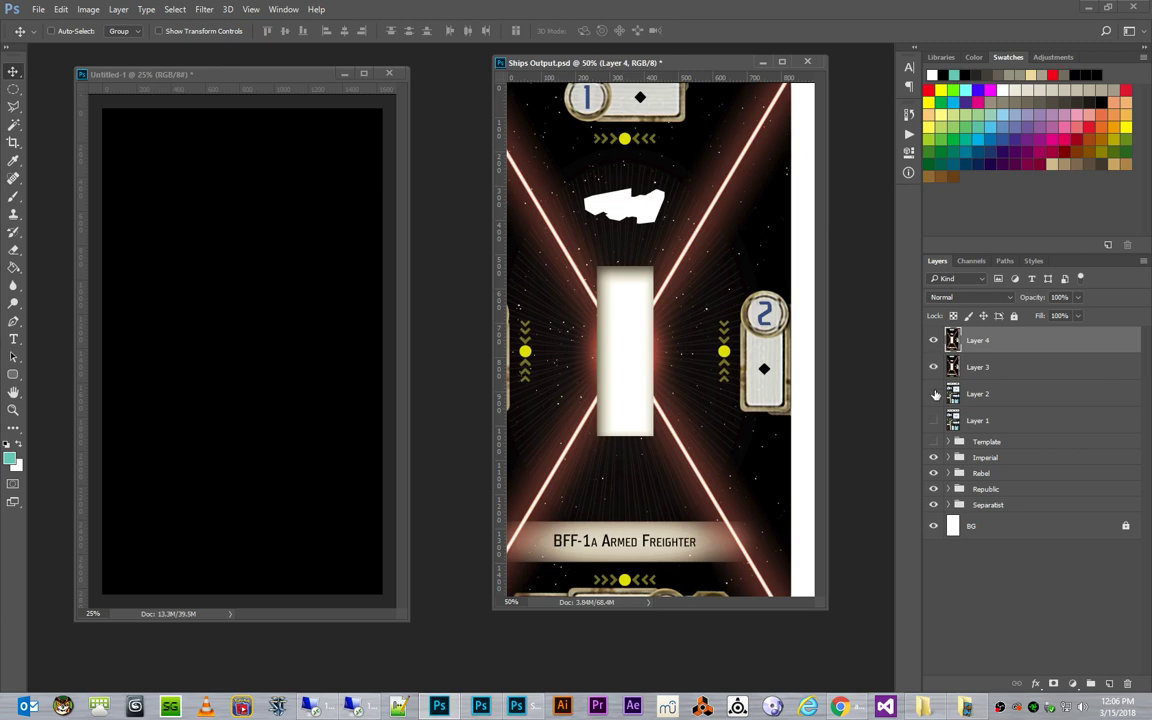
left_click(934, 367)
left_click(934, 393)
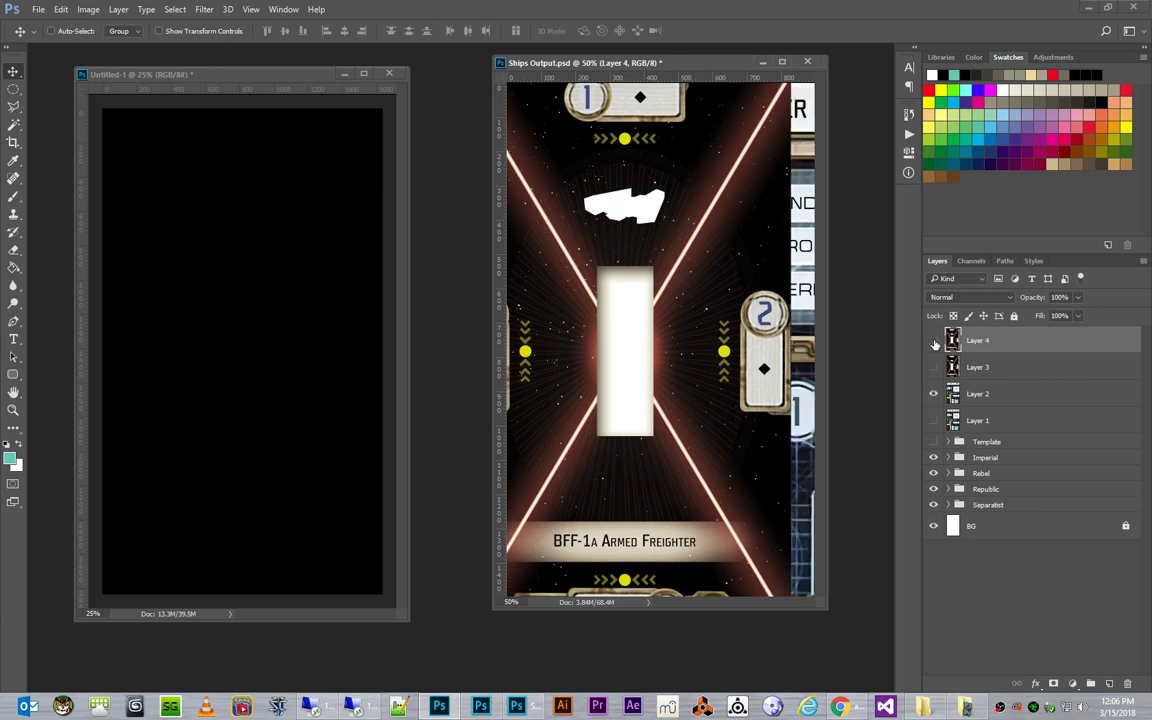
left_click(934, 367)
left_click(934, 341)
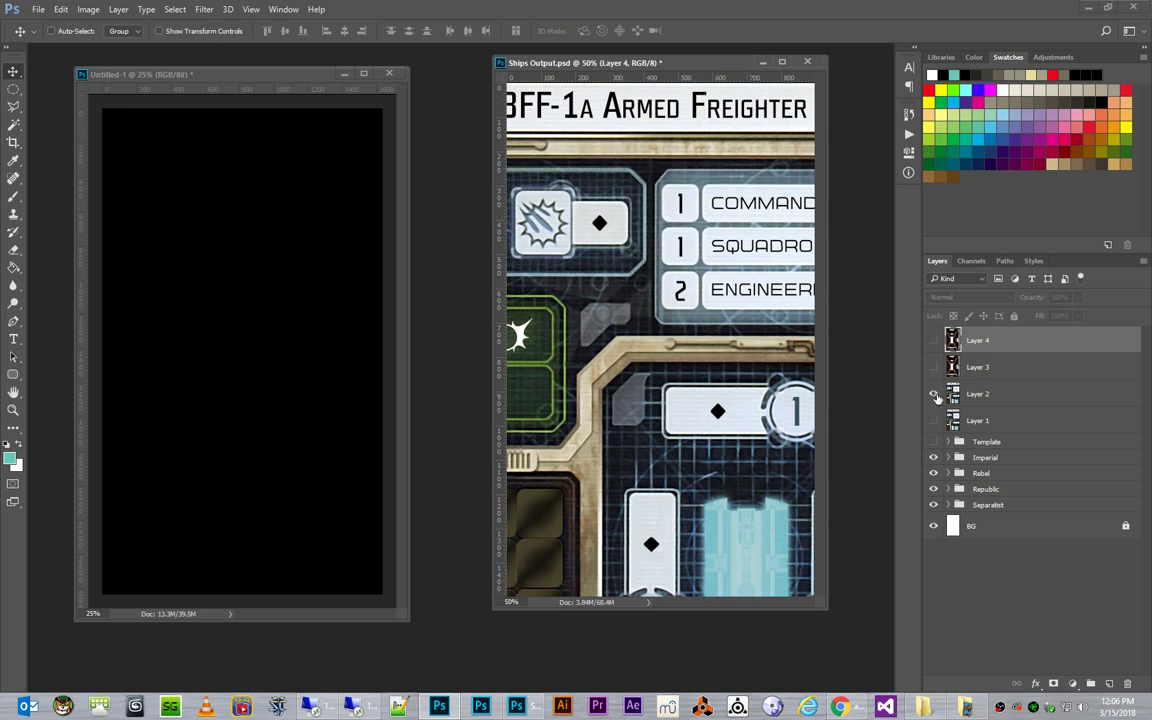
Select Layers 1–4 in Ships Output and delete them.
left_click(1000, 421)
left_click(991, 342, "shift")
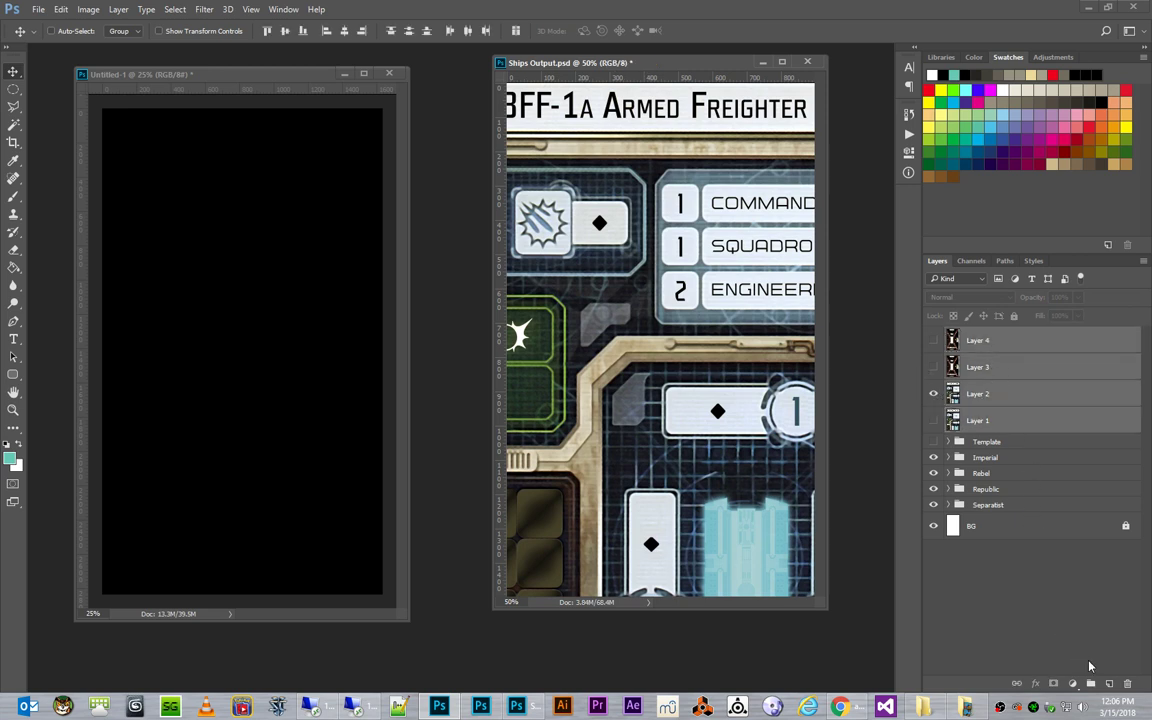
left_click(1127, 684)
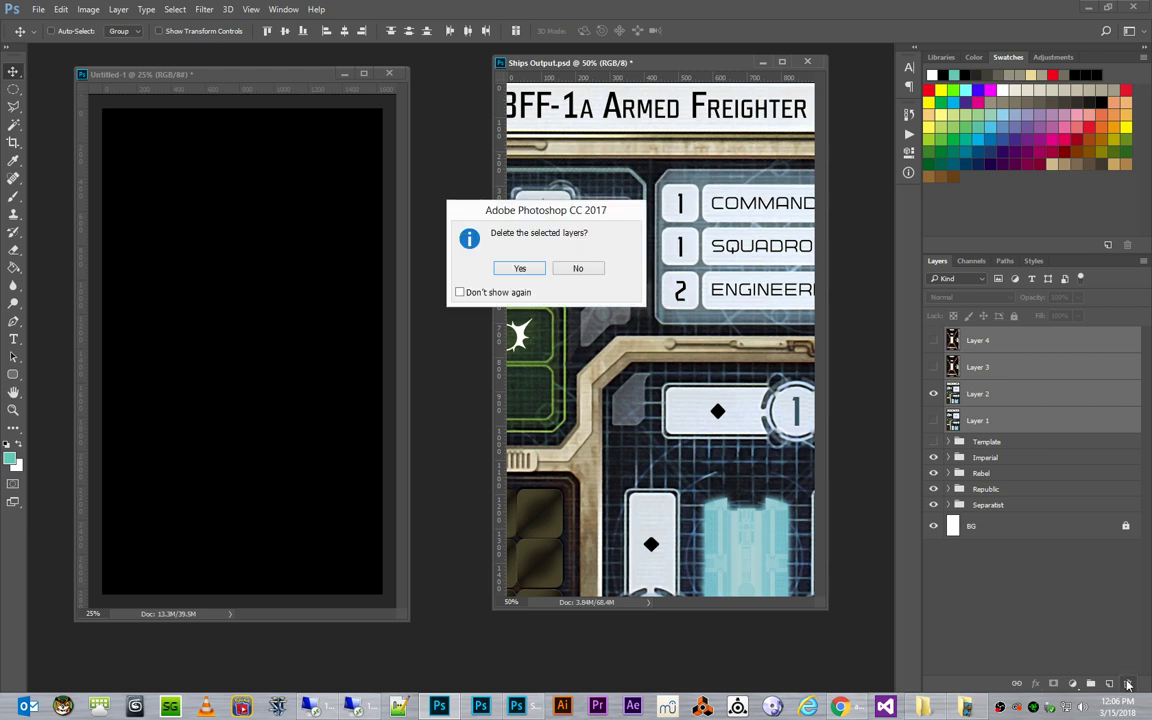
Confirm the layer deletion, then make Layers 1–4 visible in Untitled-1.
left_click(530, 268)
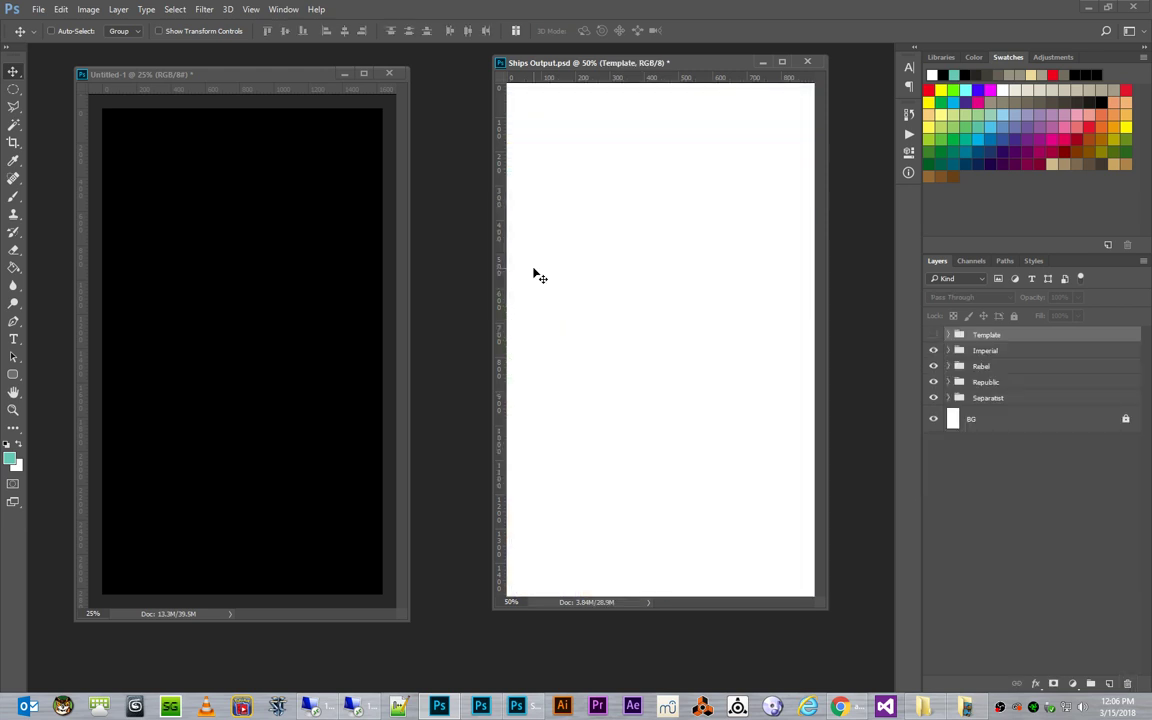
left_click(256, 80)
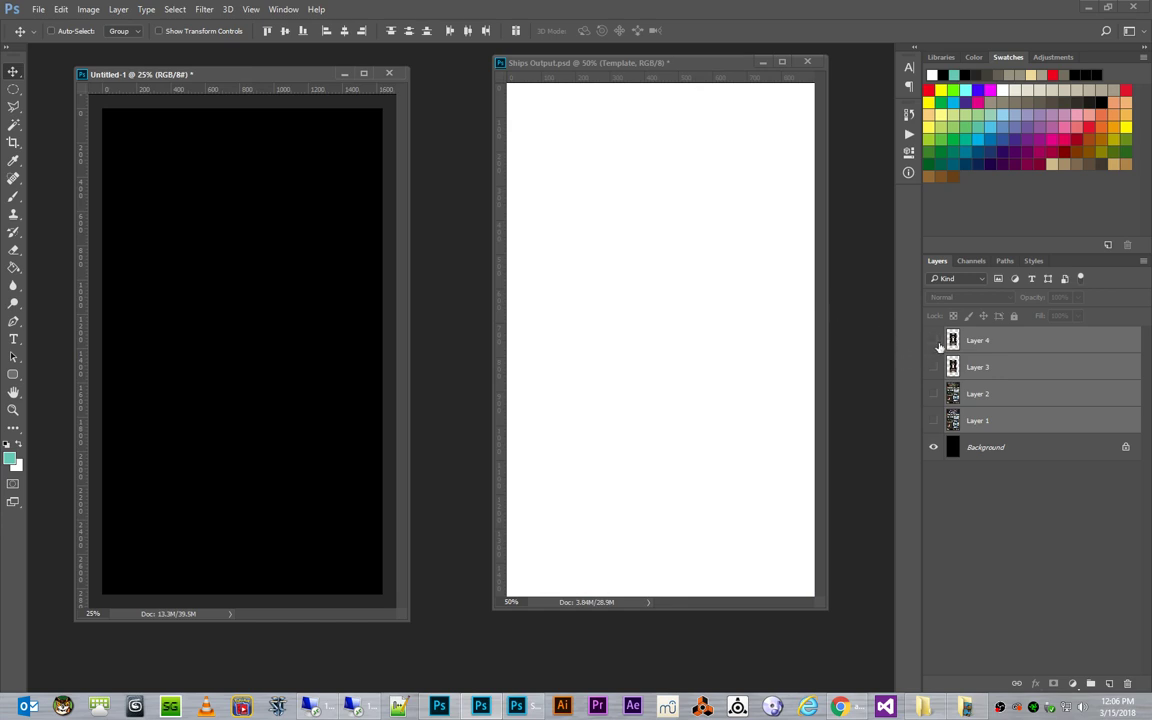
left_click_drag(933, 340, 935, 420)
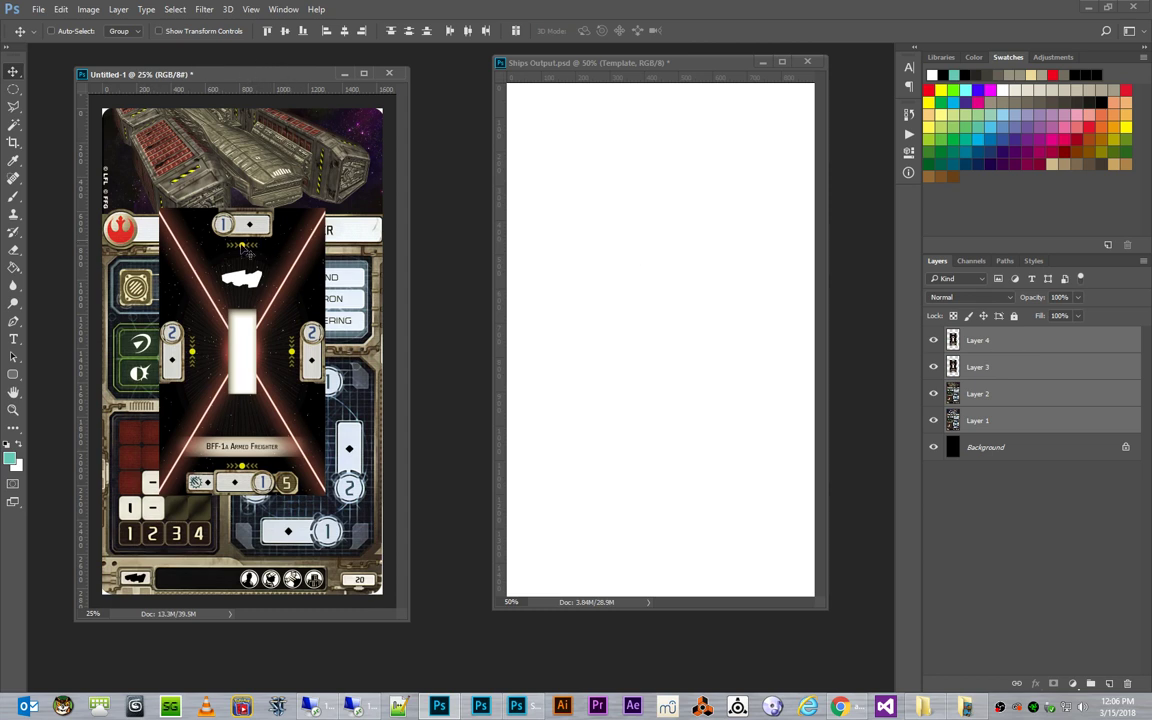
Set the image resolution to 300 ppi, resizing Untitled-1 to 818 × 1417 px.
left_click(89, 10)
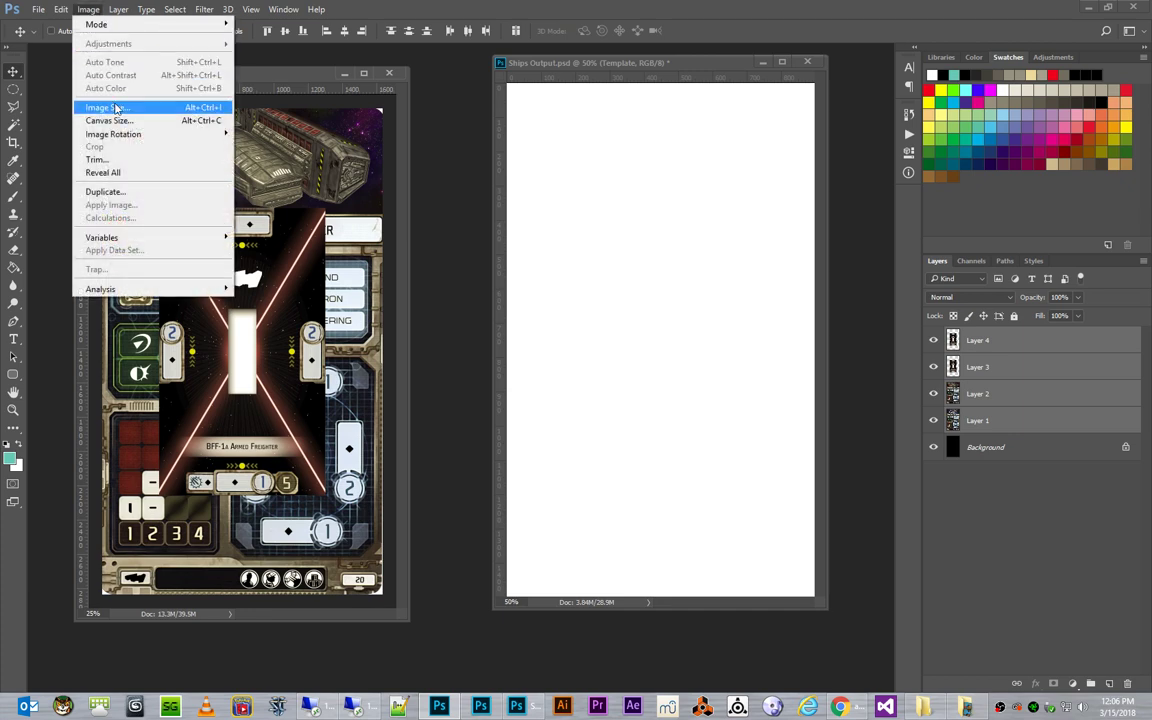
left_click(108, 107)
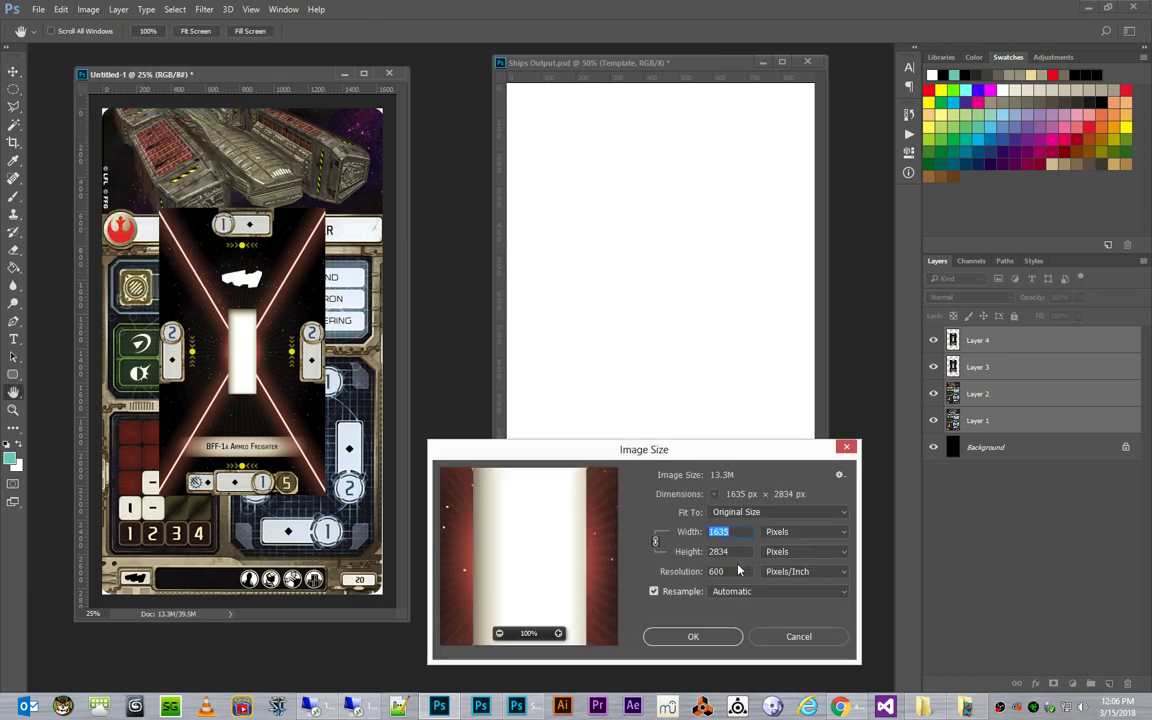
left_click(700, 571)
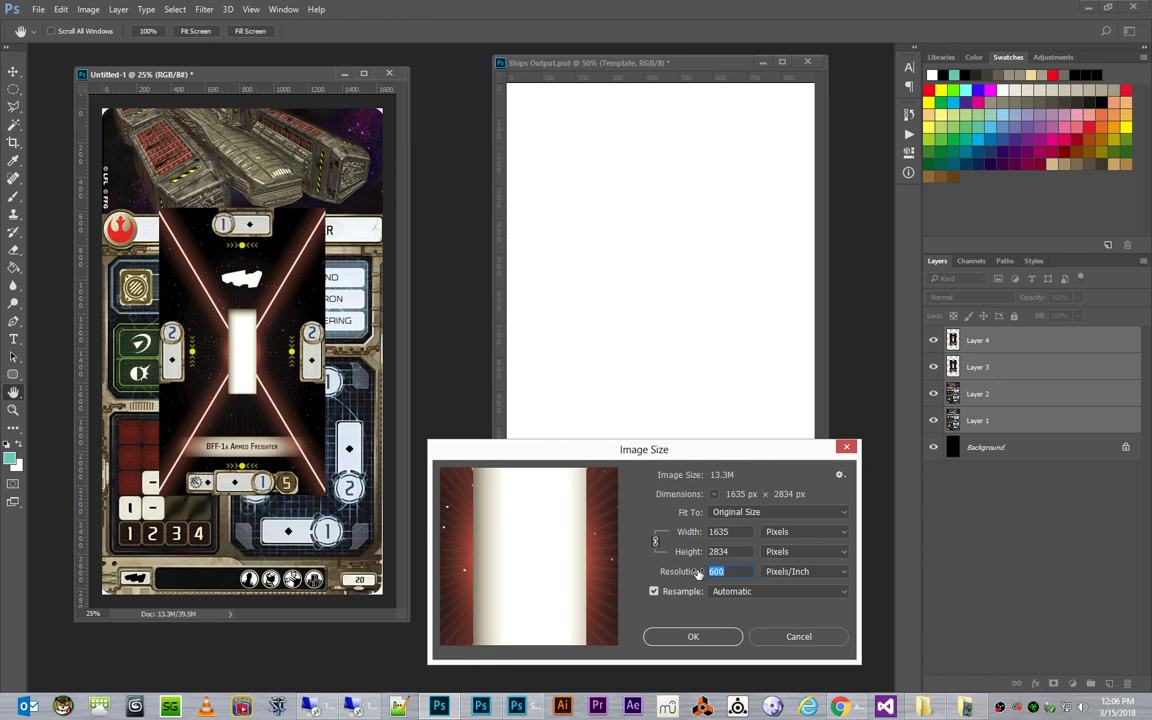
type("300")
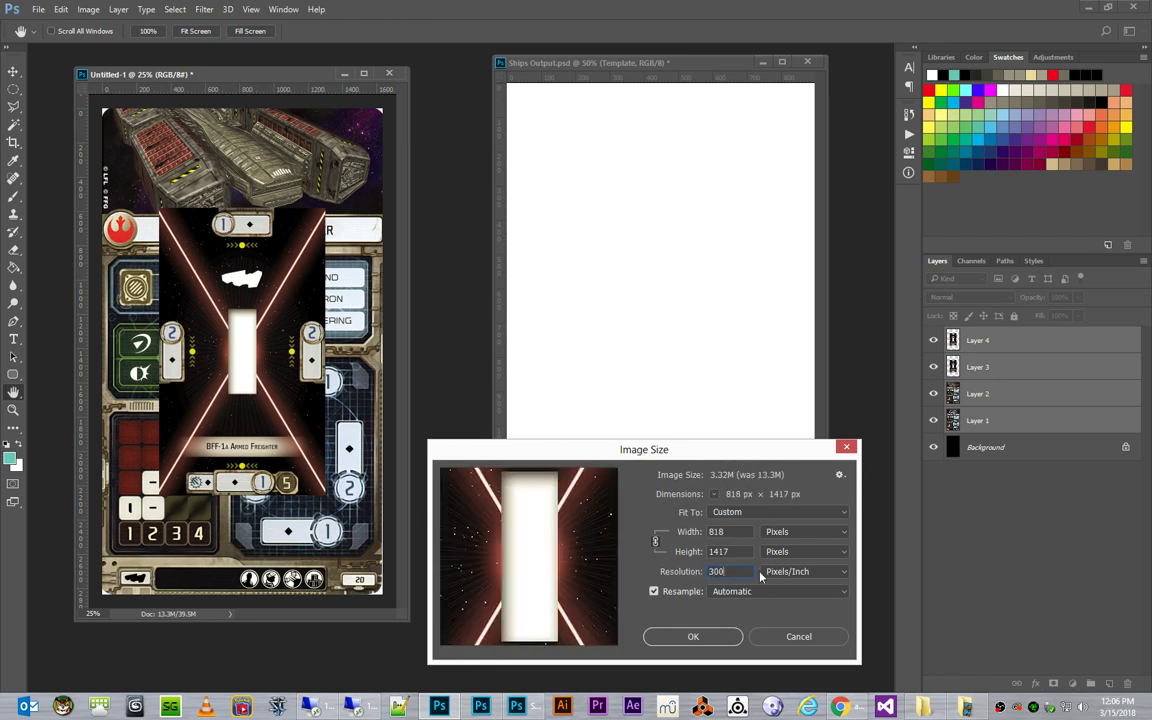
left_click(693, 637)
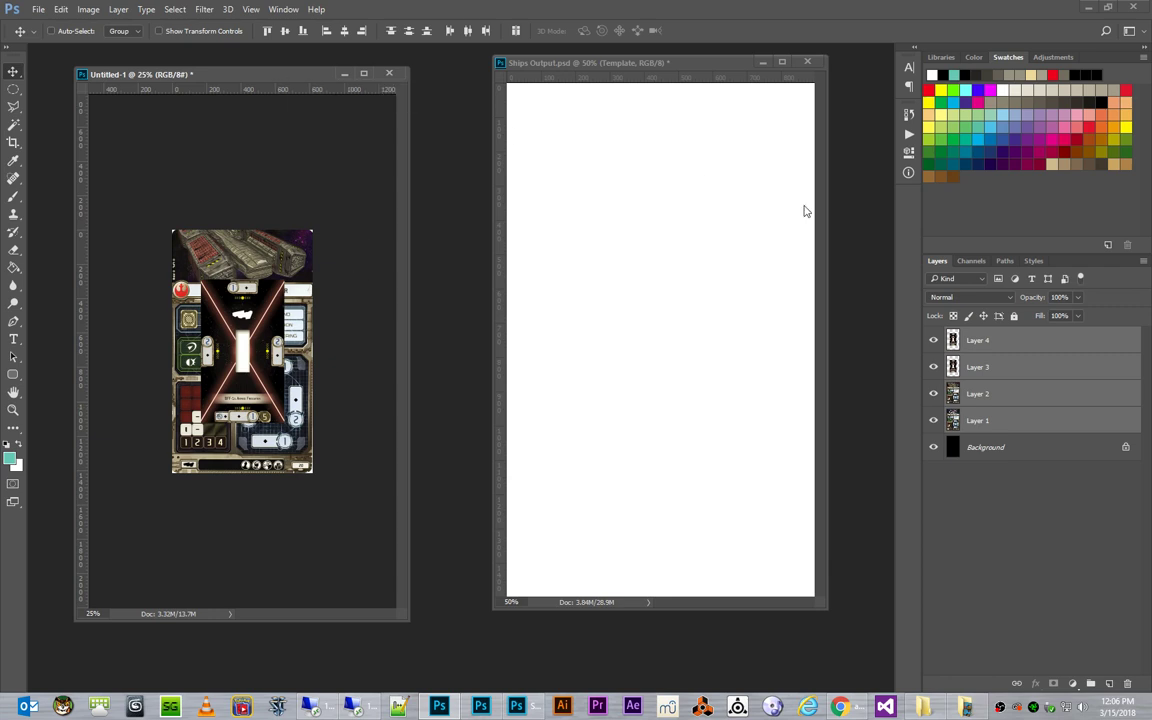
Copy Layers 1–4 from Untitled-1 into the Ships Output document.
left_click(705, 64)
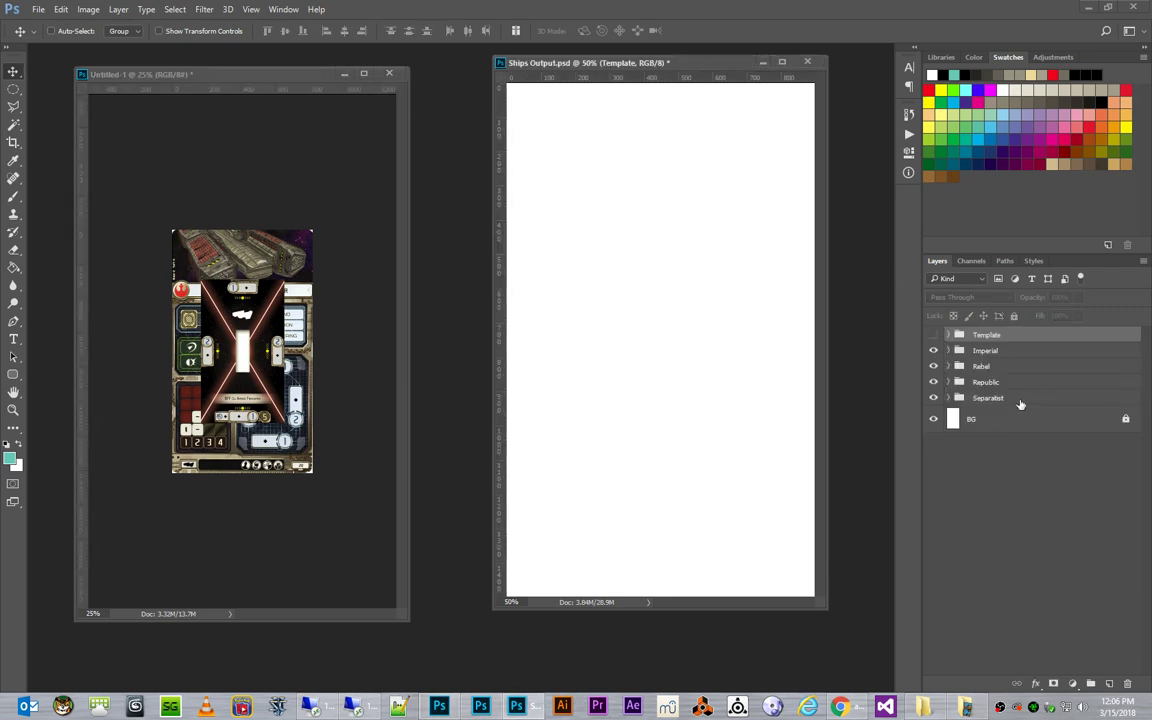
left_click(998, 418)
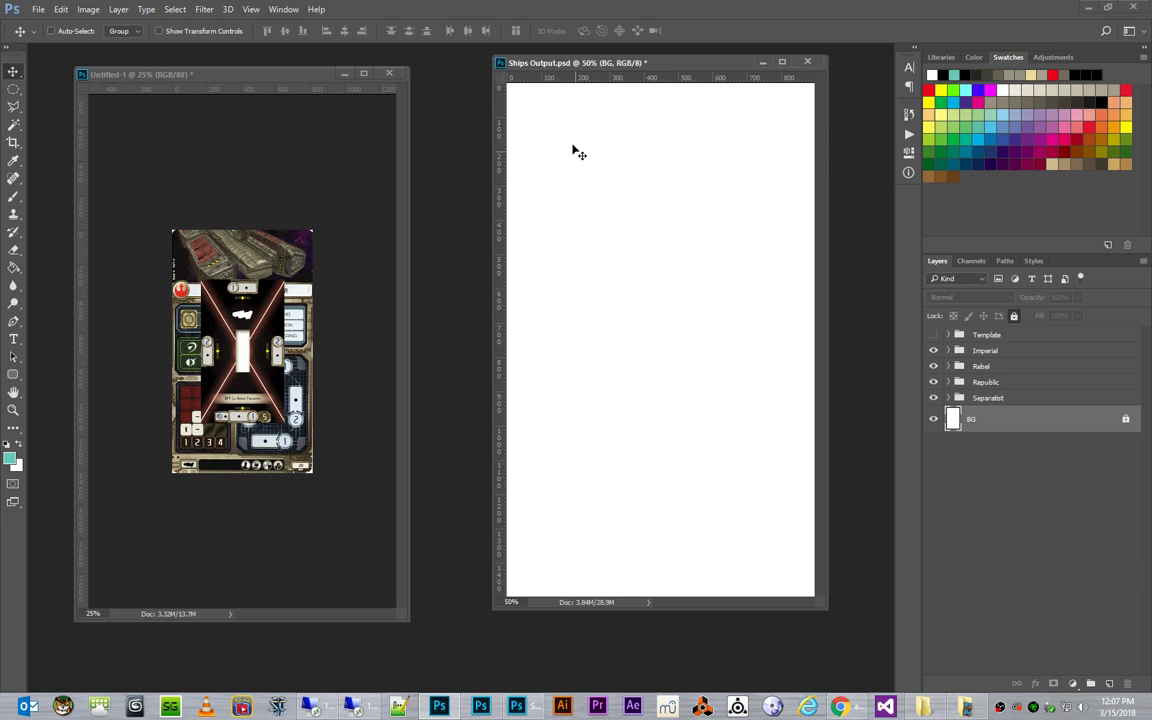
left_click(296, 75)
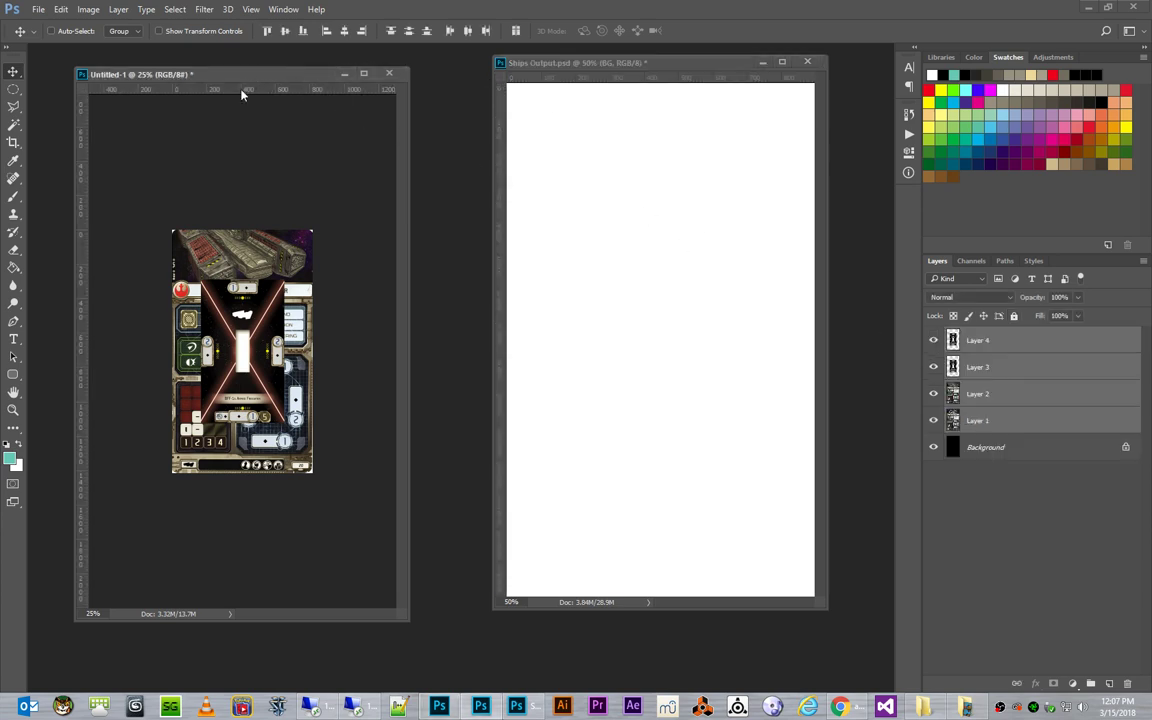
left_click(1023, 340)
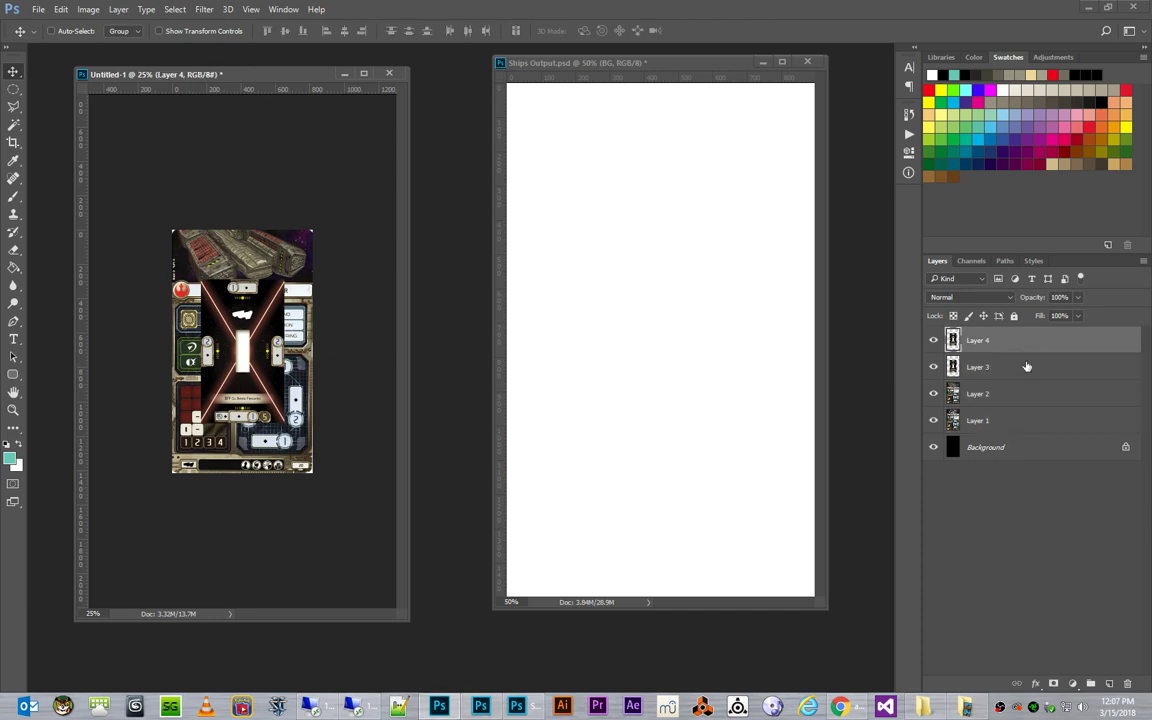
left_click(1024, 421, "shift")
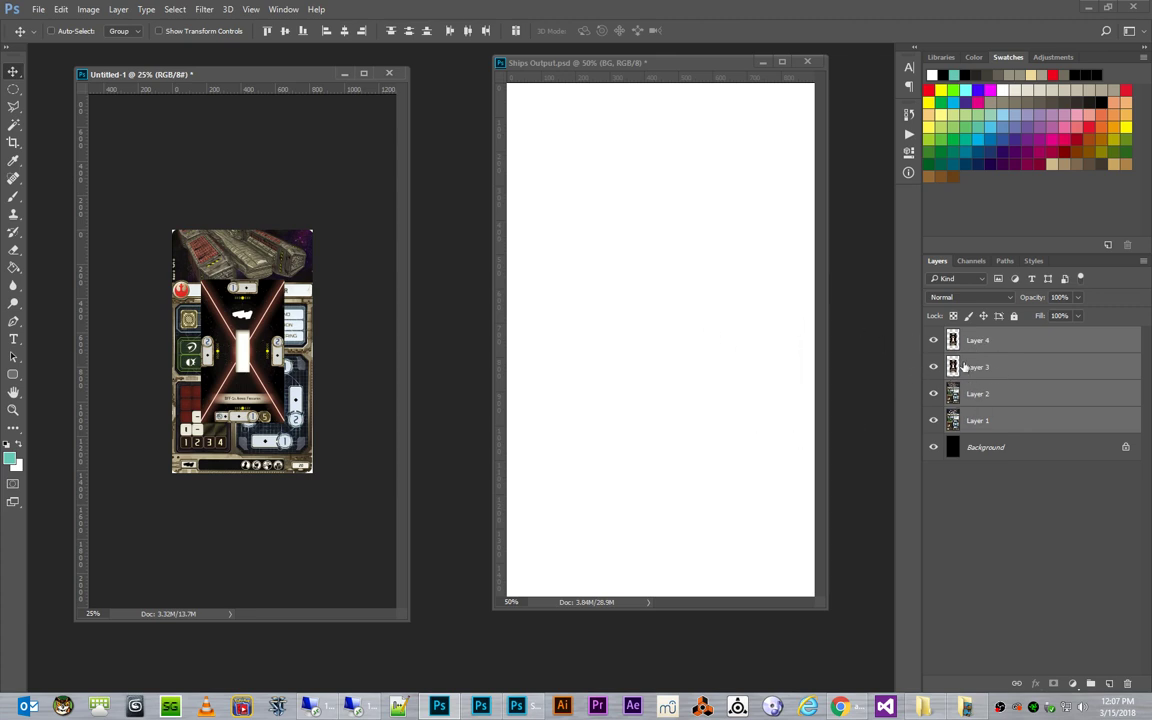
left_click_drag(1008, 345, 628, 345)
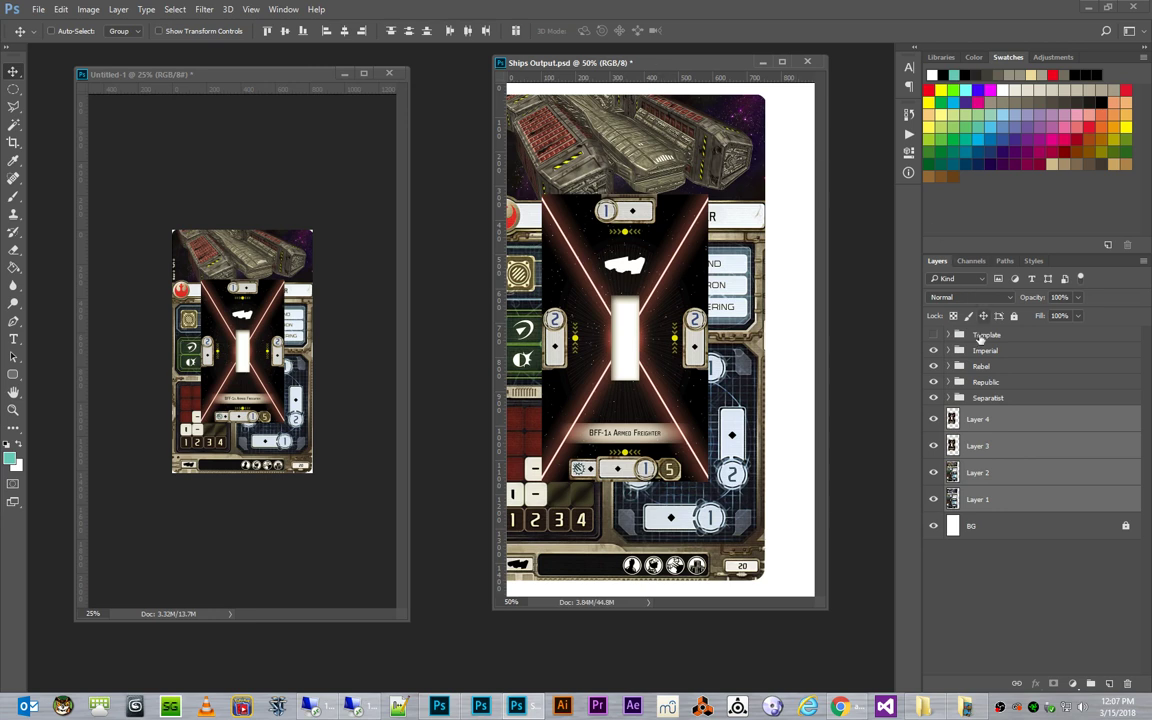
Centre the four card layers horizontally on the Ships Output canvas, then deselect.
left_click(1030, 420)
left_click(1030, 490, "shift")
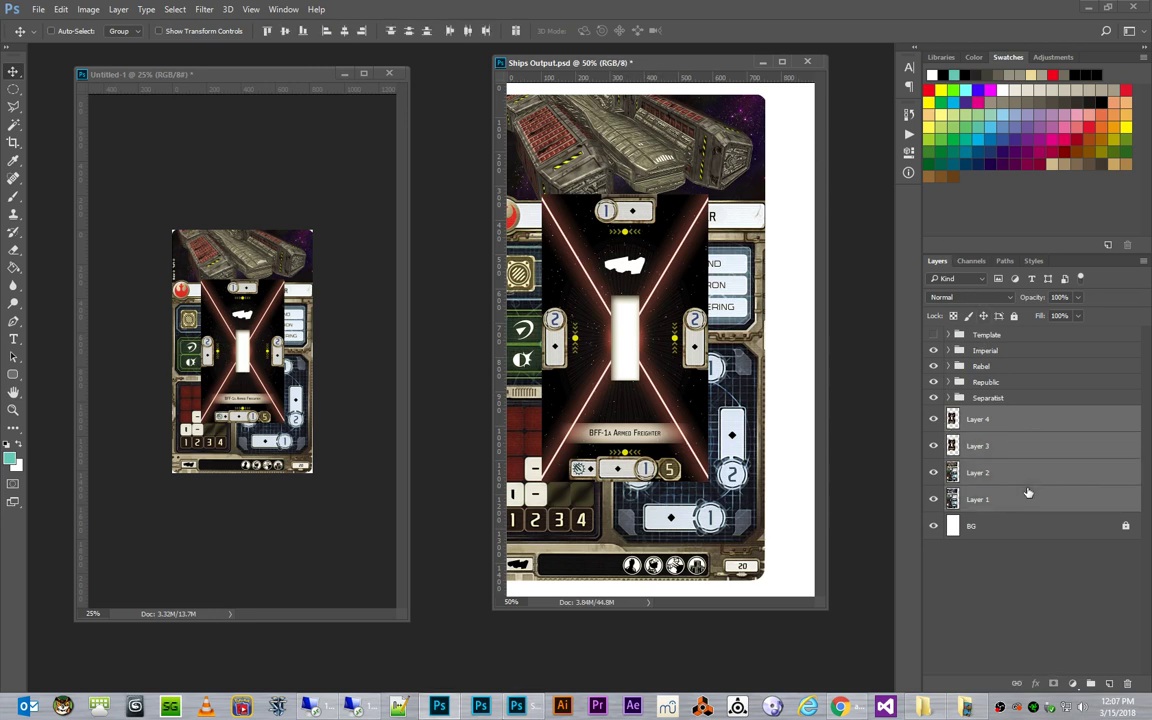
key("ctrl+a")
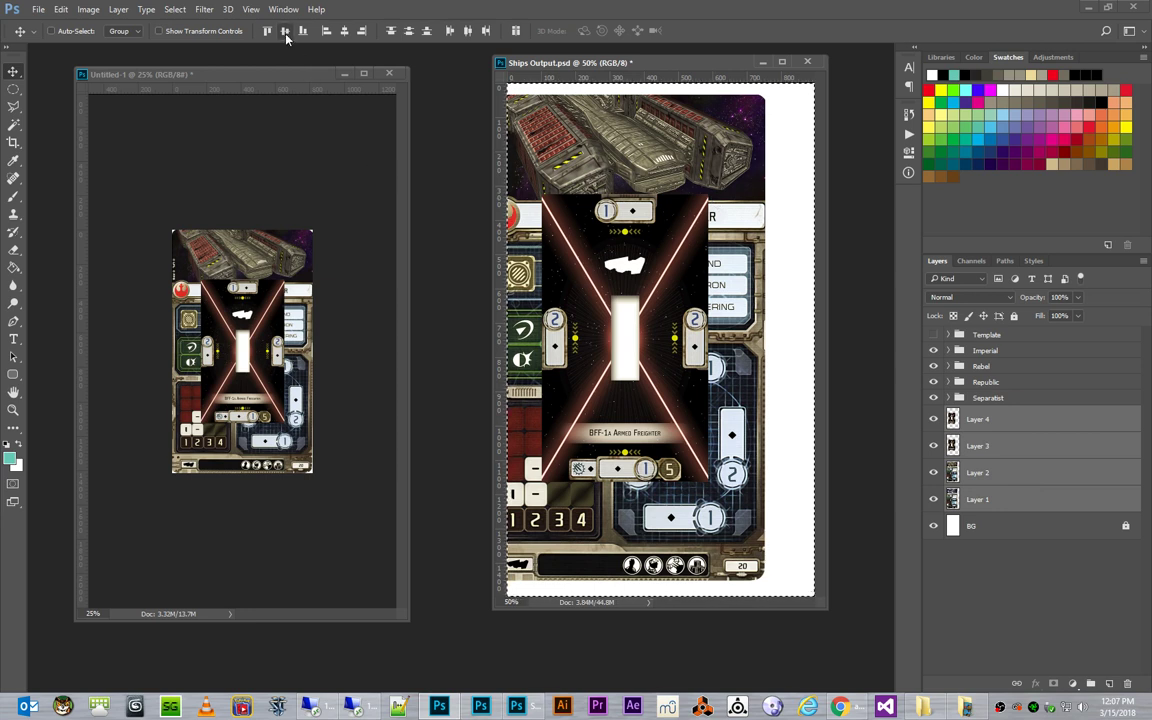
left_click(344, 31)
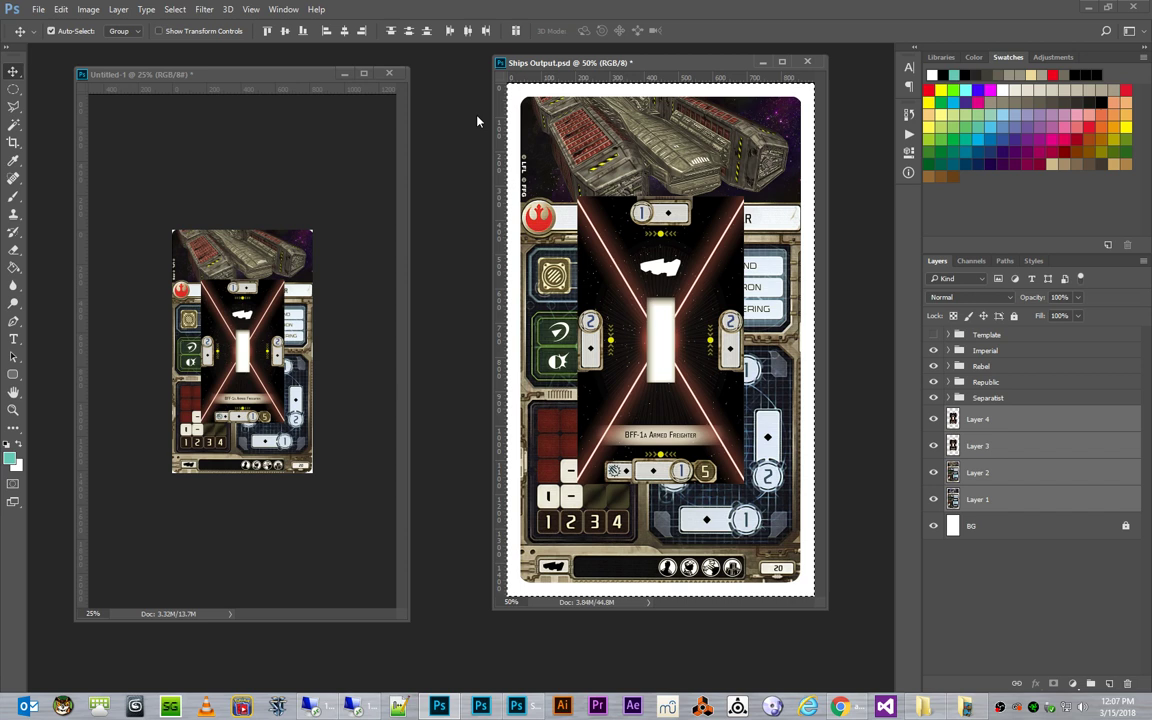
key("ctrl+d")
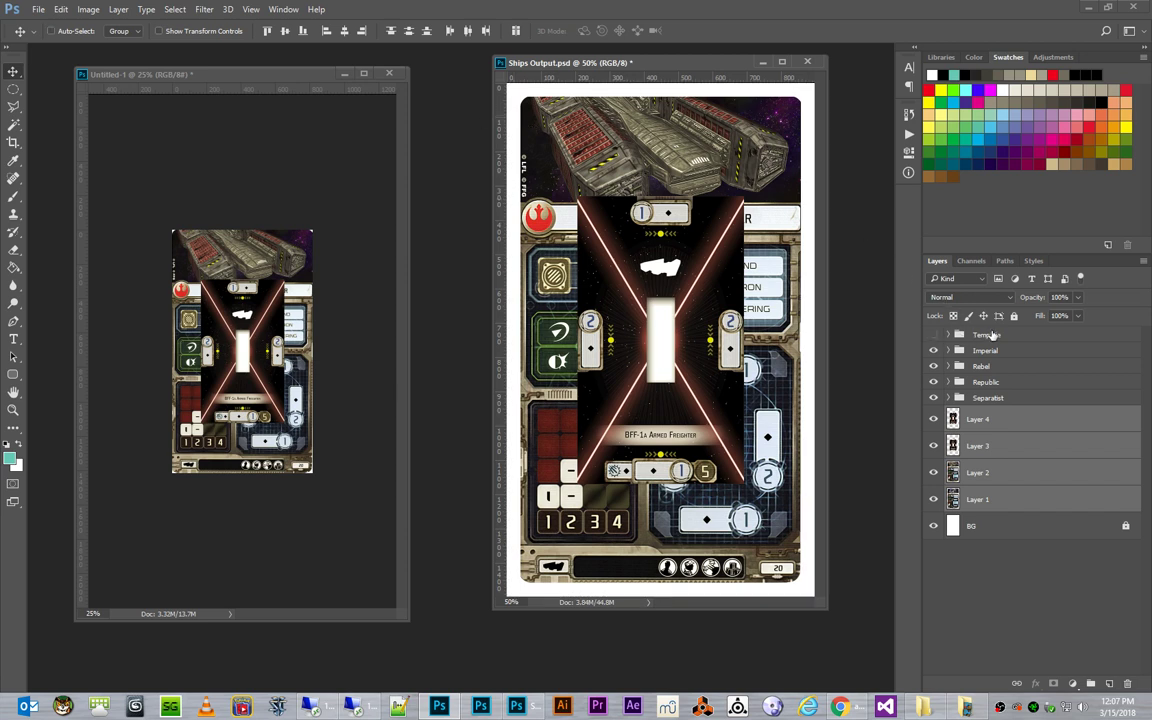
Check alignment against the Template border, hide it, and leave only Layer 4 visible.
left_click(937, 336)
left_click(934, 336)
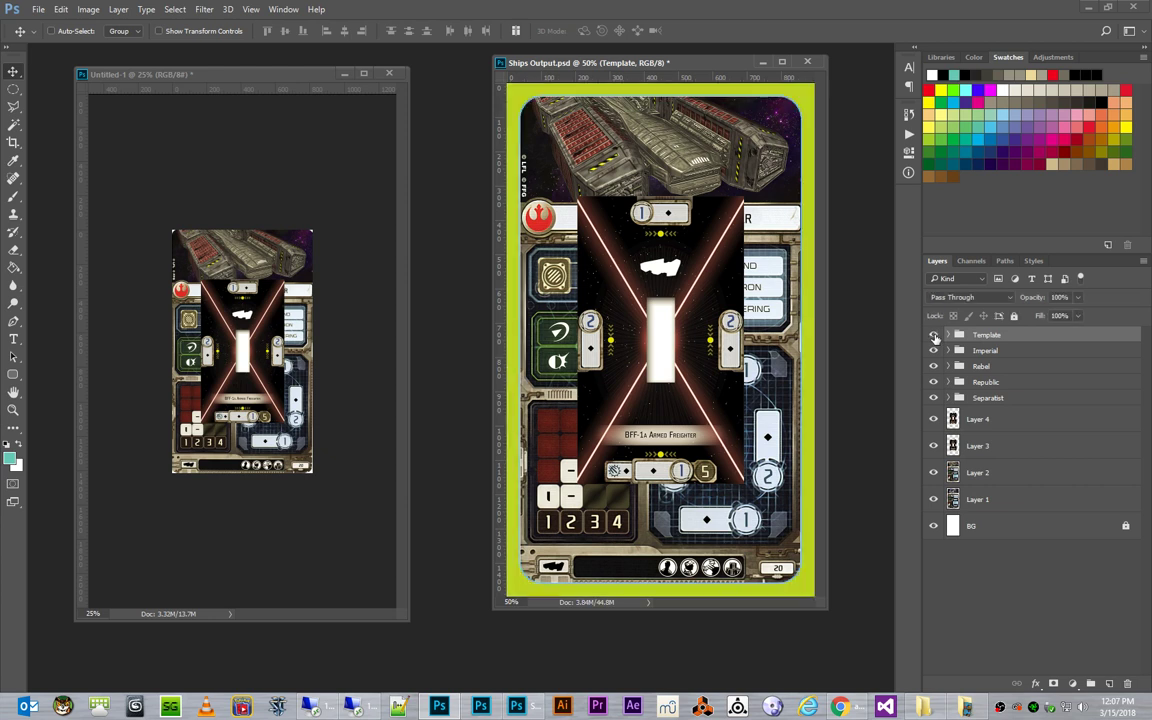
left_click(934, 336)
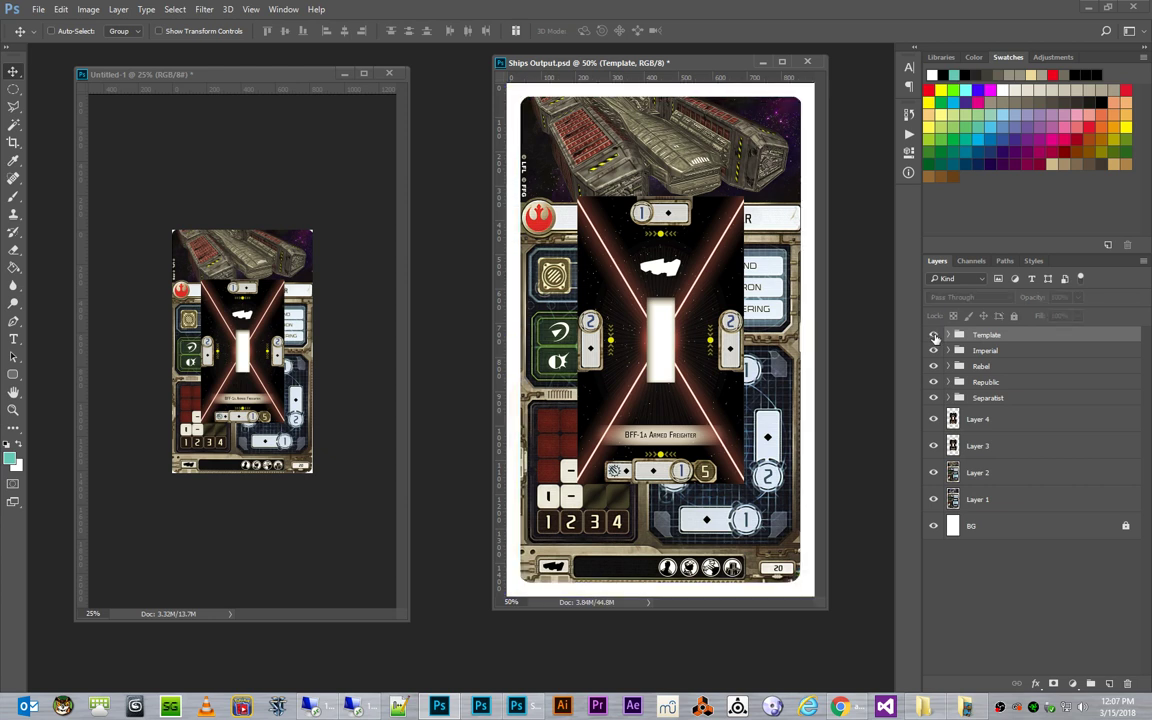
left_click(934, 336)
left_click(934, 336)
left_click(934, 336)
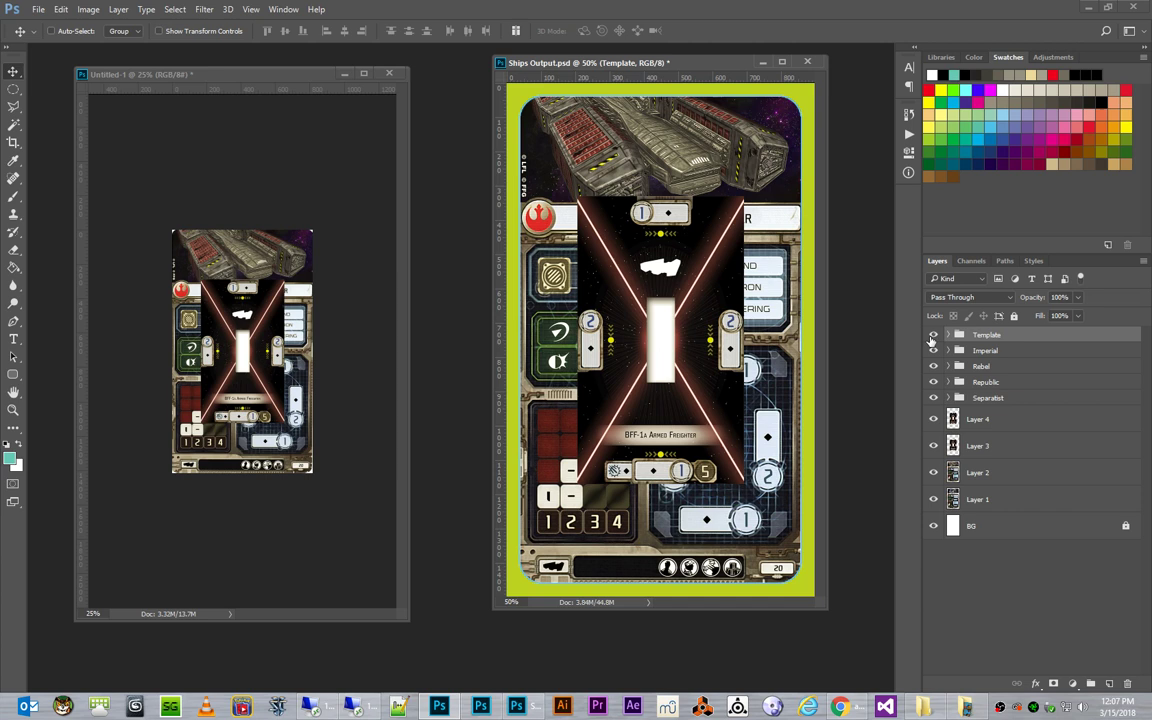
left_click(933, 336)
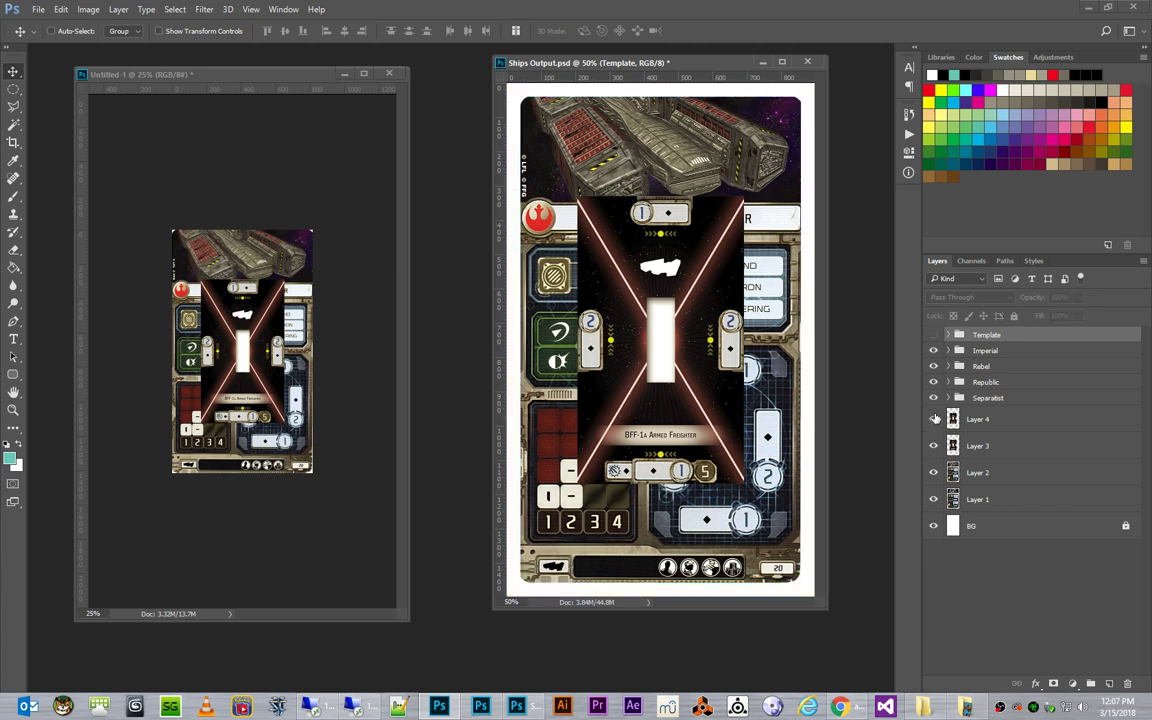
left_click_drag(934, 446, 934, 499)
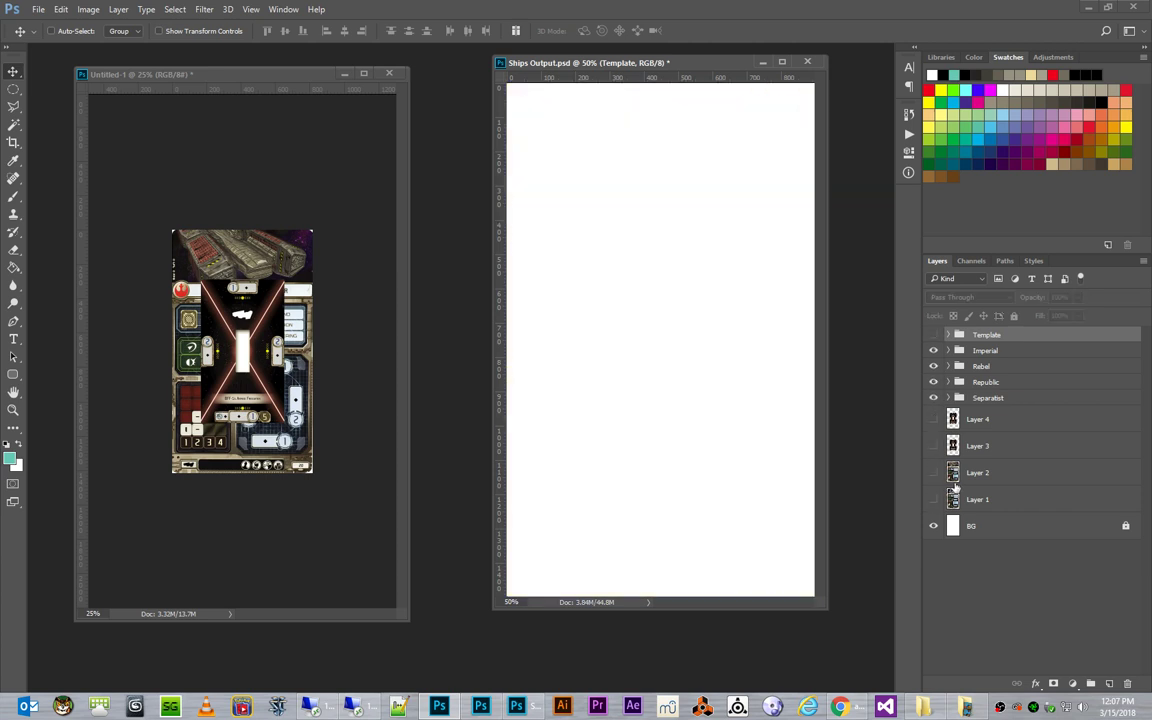
left_click(933, 420)
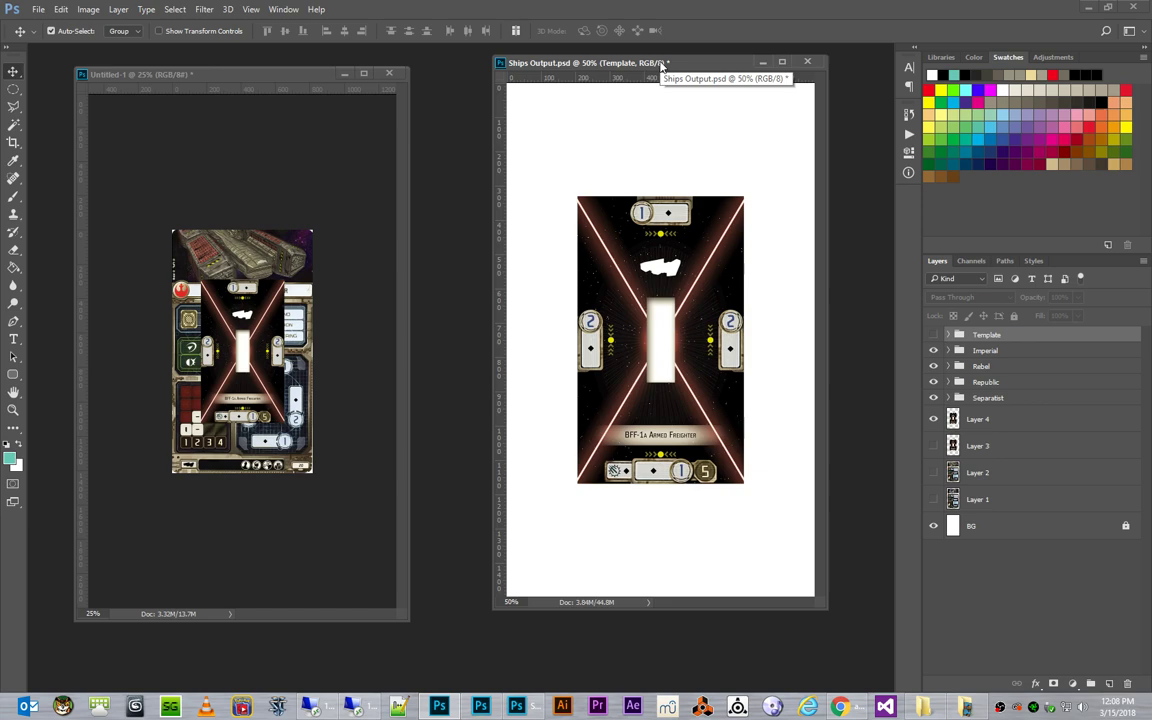
Save Ships Output as BFF-1A.png in Divider Cards, accepting the default PNG compression.
key("ctrl+shift+s")
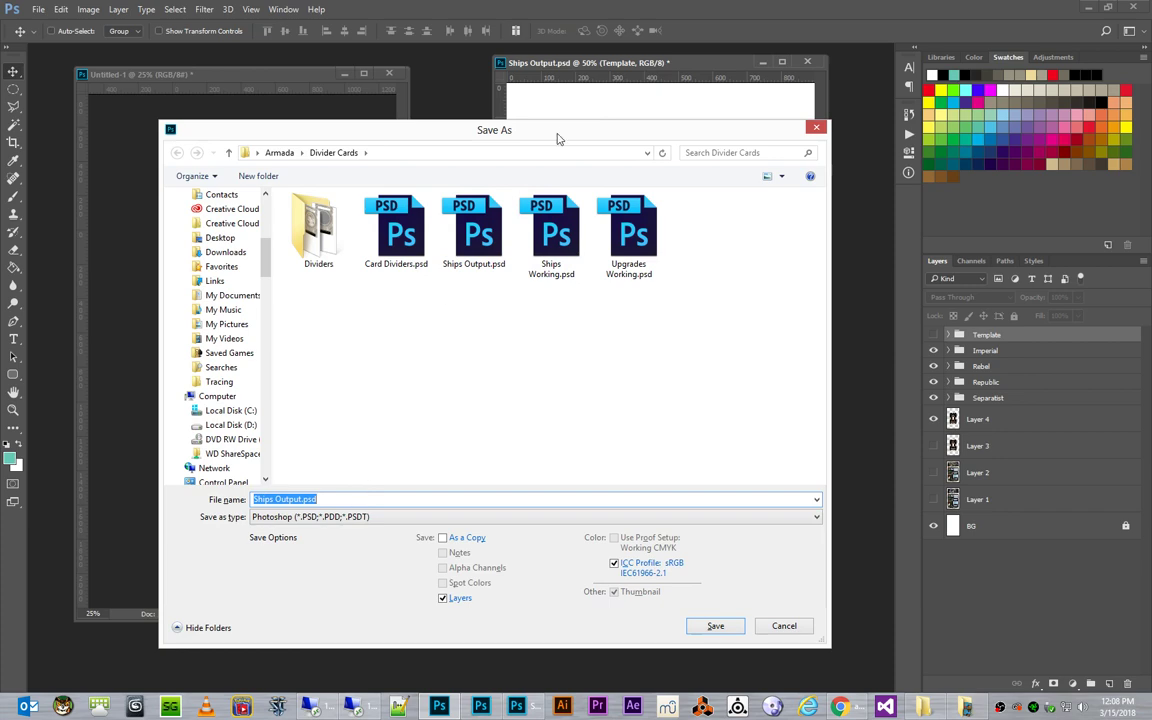
left_click_drag(547, 135, 509, 172)
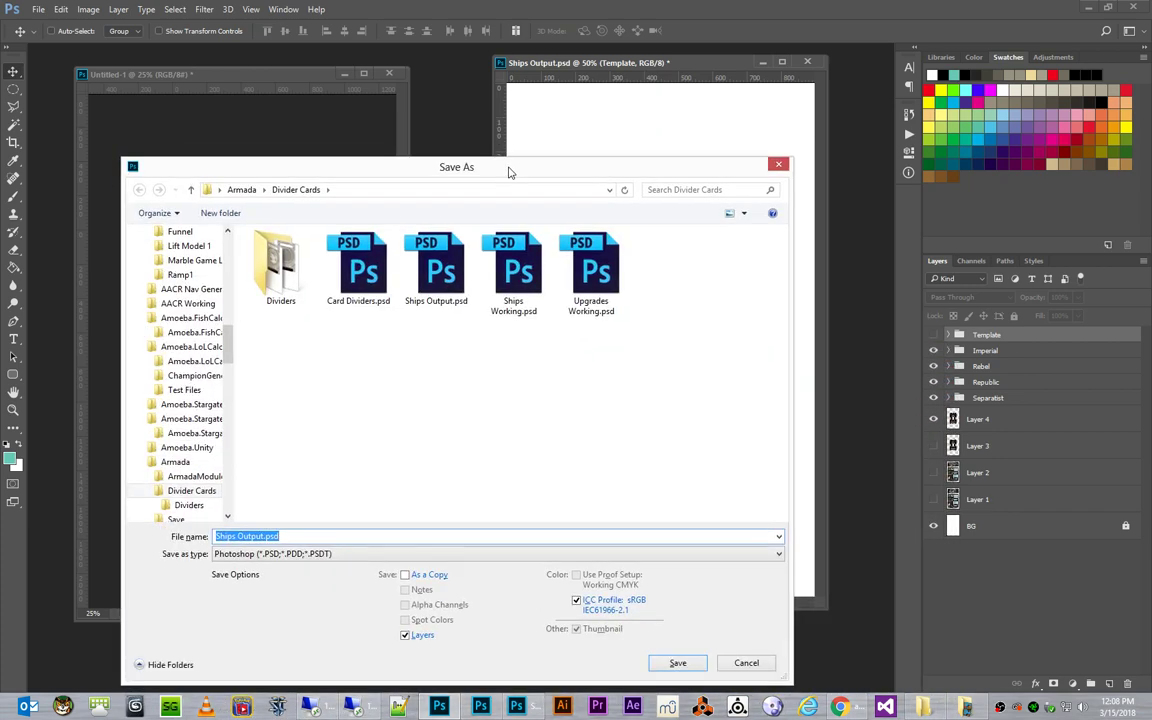
type("BFF-1A")
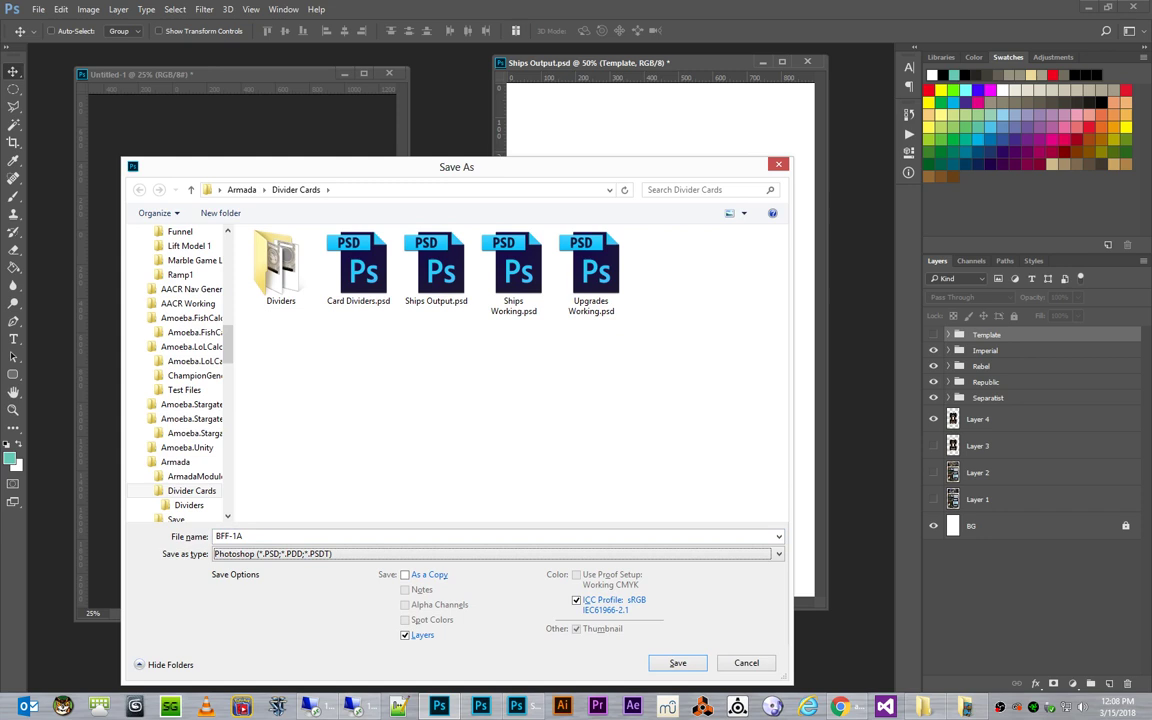
left_click(331, 555)
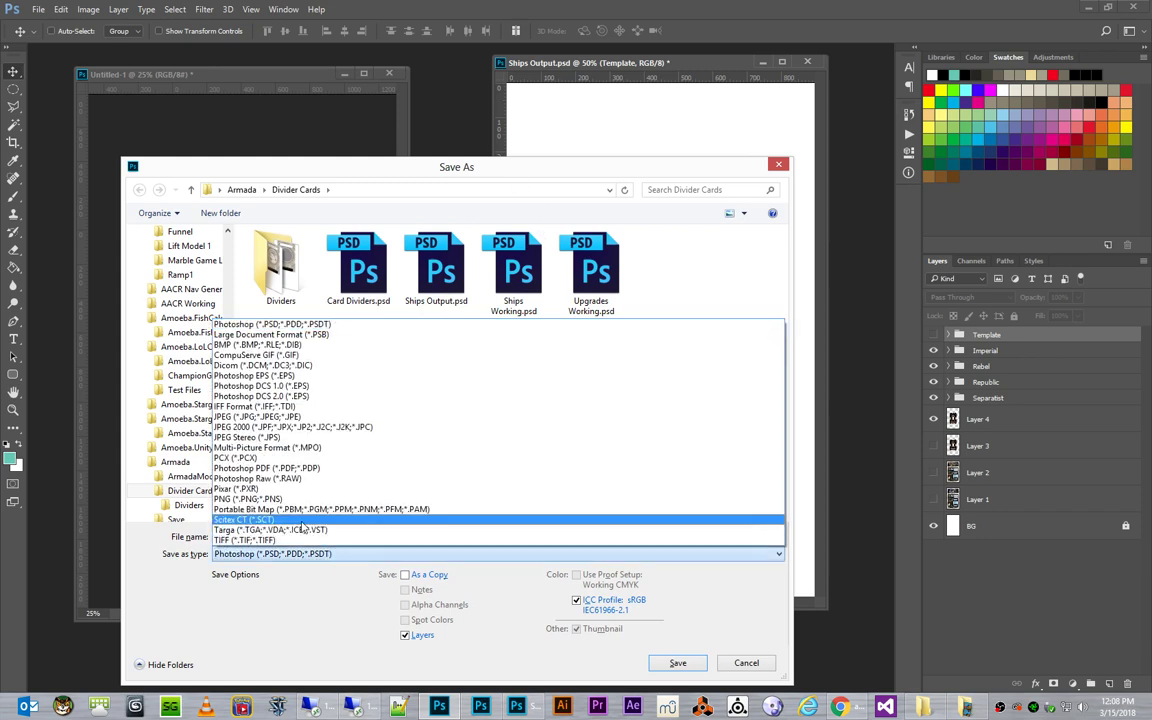
left_click(290, 507)
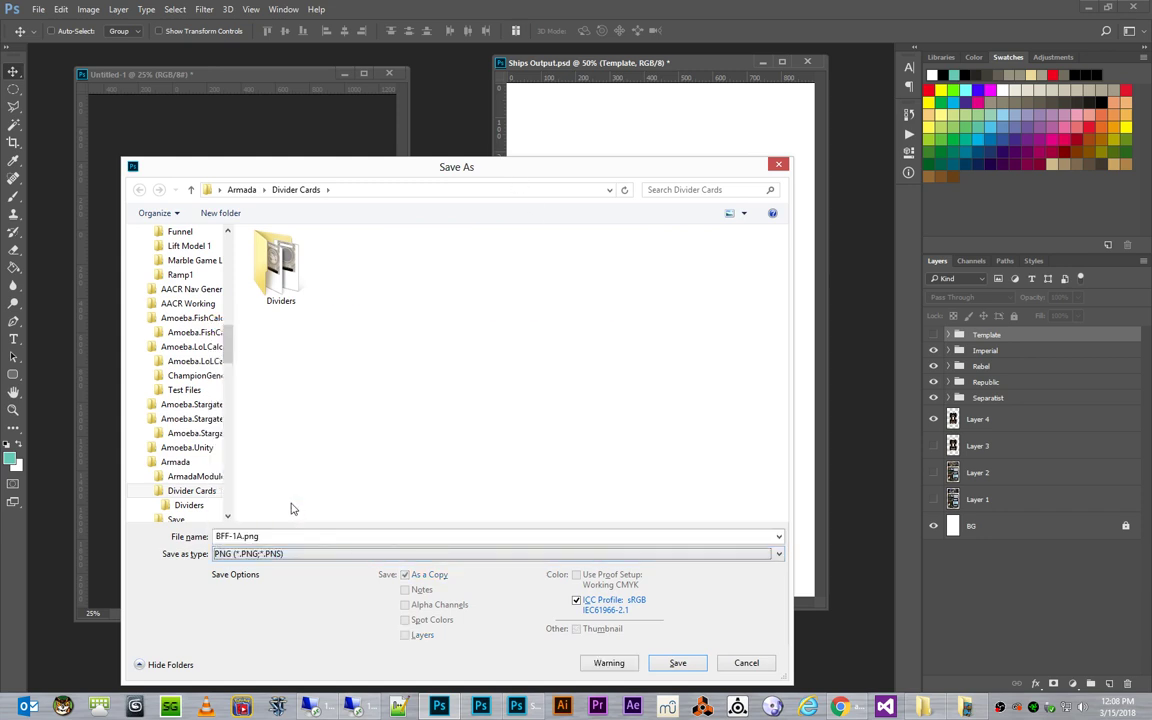
left_click(677, 664)
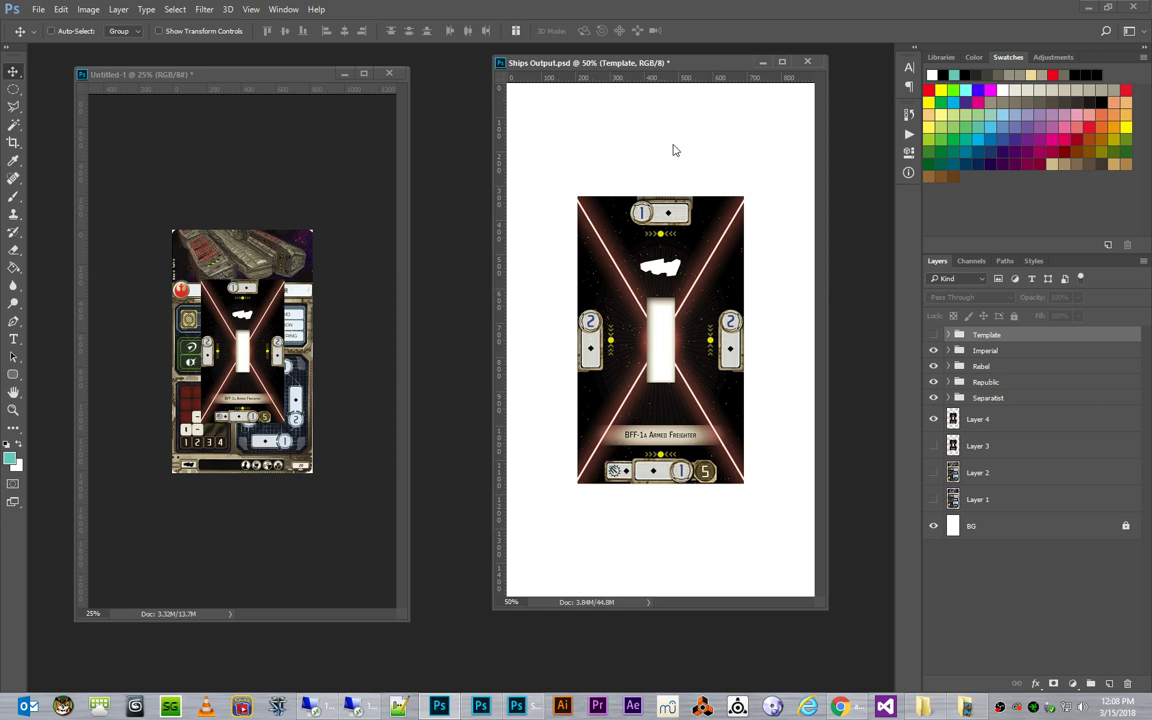
key("F2")
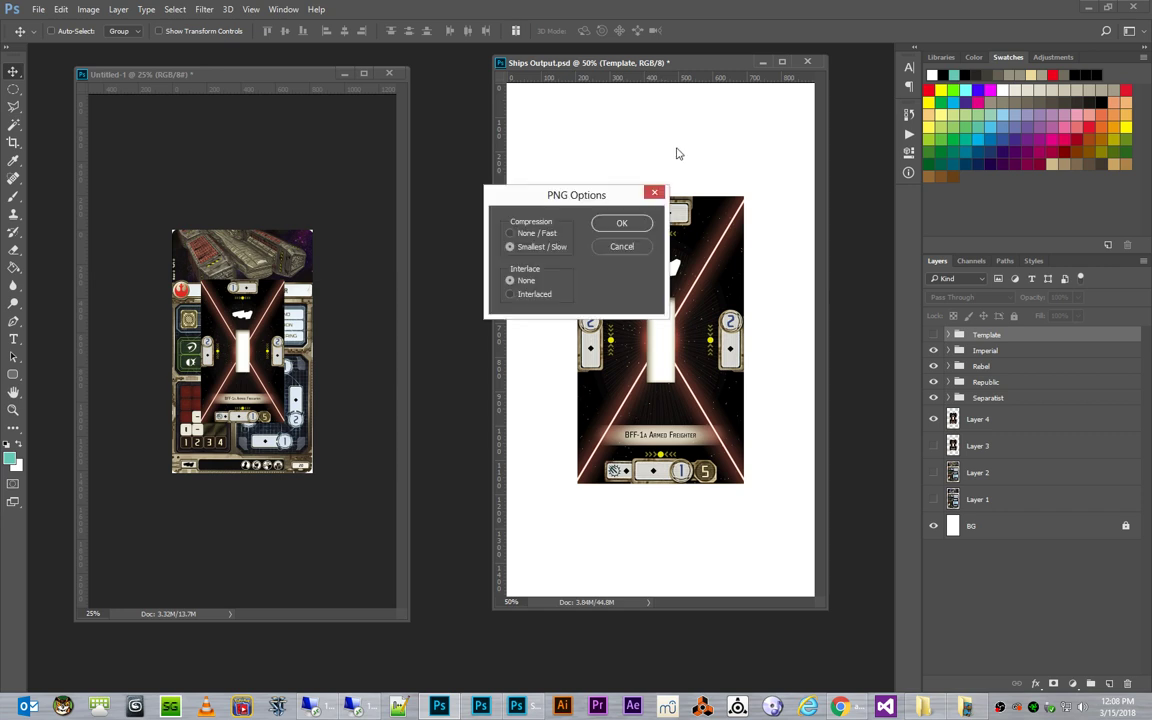
left_click(620, 228)
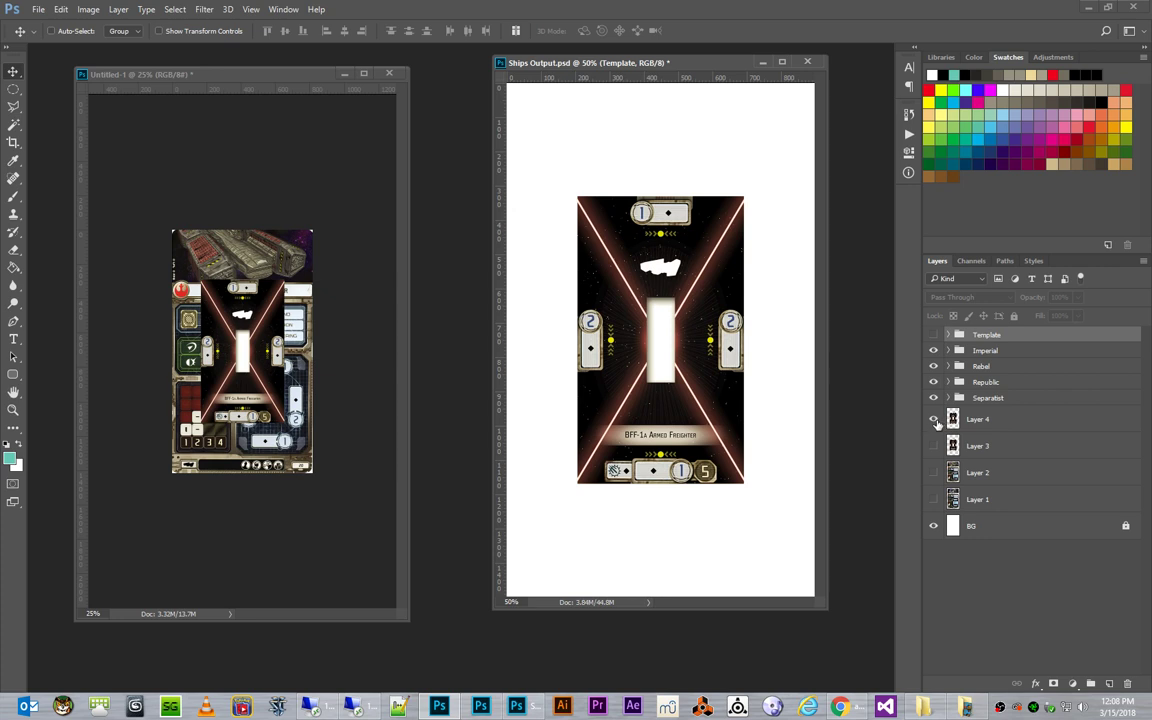
Swap Layer 4 for Layer 3 and save the Bulk Freighter back as BFF.png.
left_click(934, 419)
left_click(933, 445)
key("ctrl+shift+s")
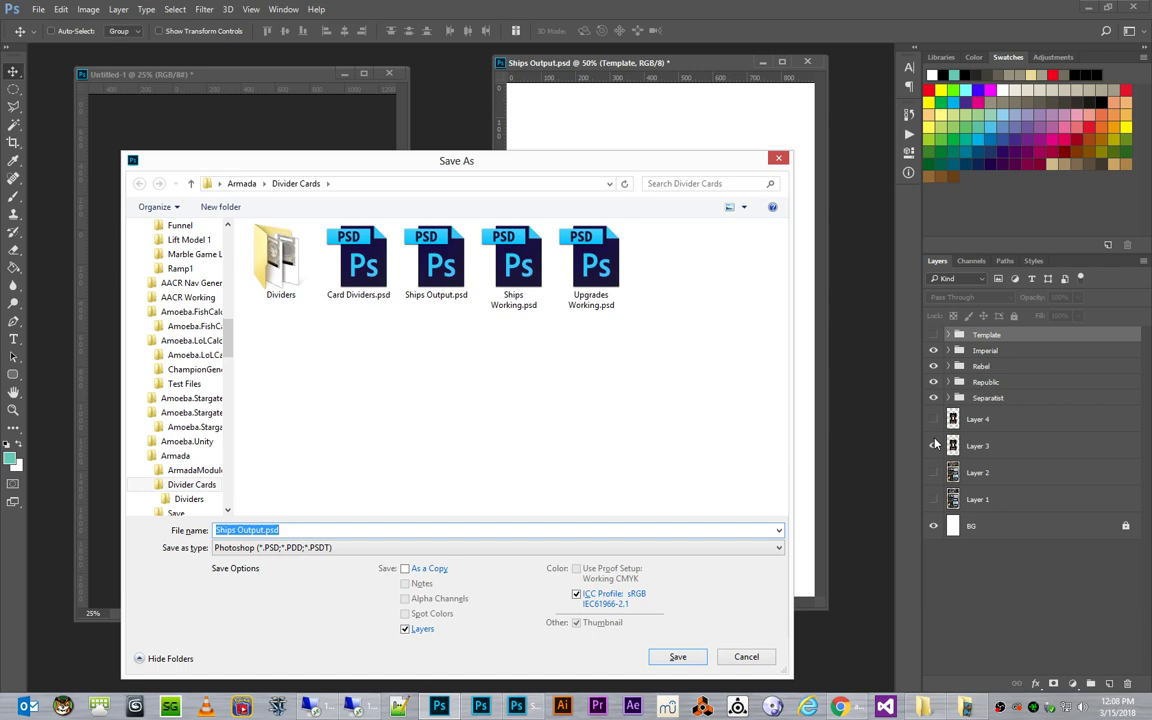
type("BFF")
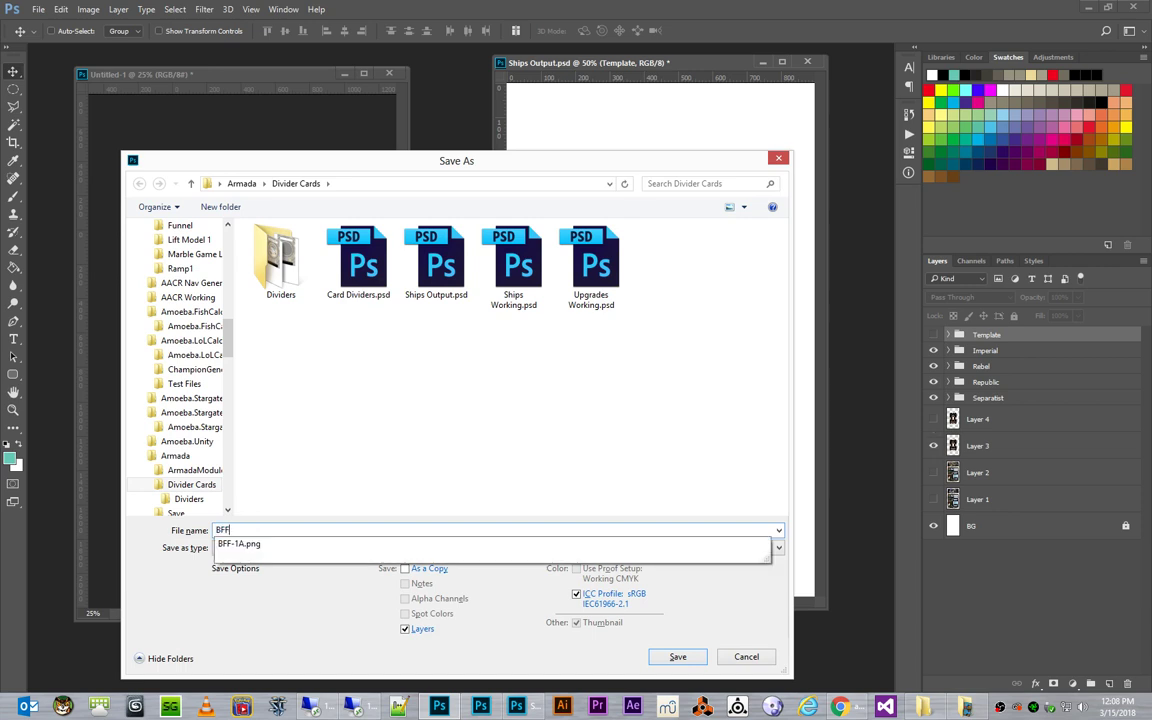
key("Escape")
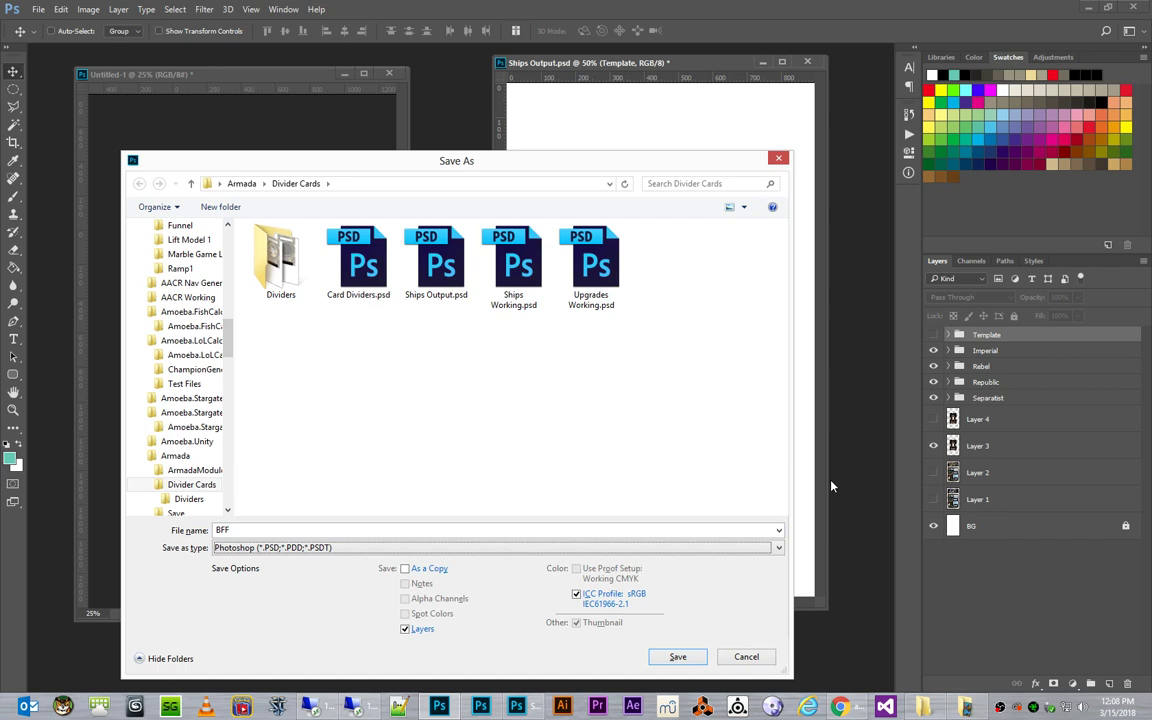
key("p")
key("p")
key("p")
key("p")
key("p")
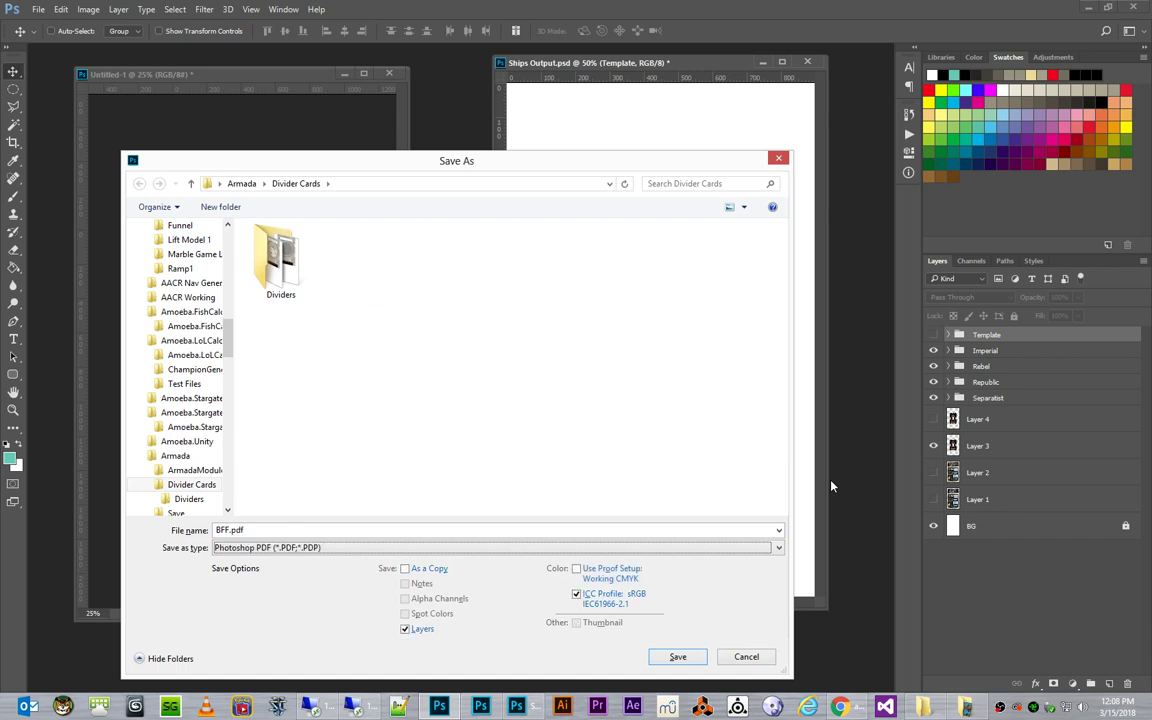
key("p")
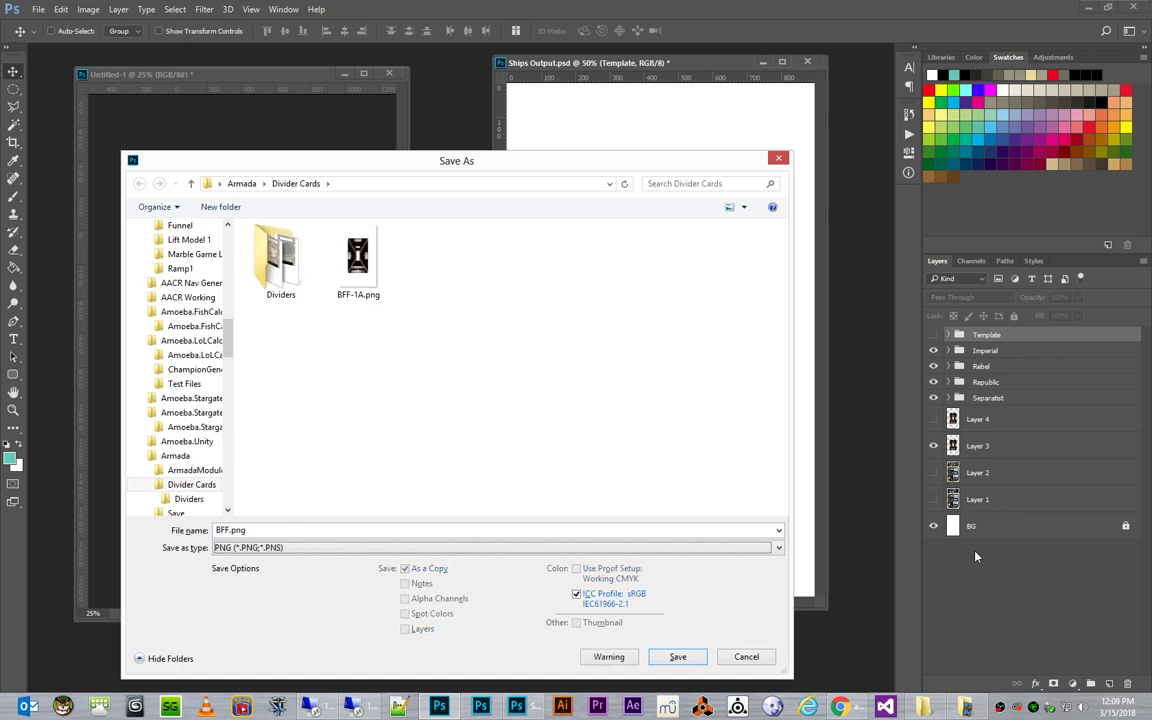
left_click(686, 661)
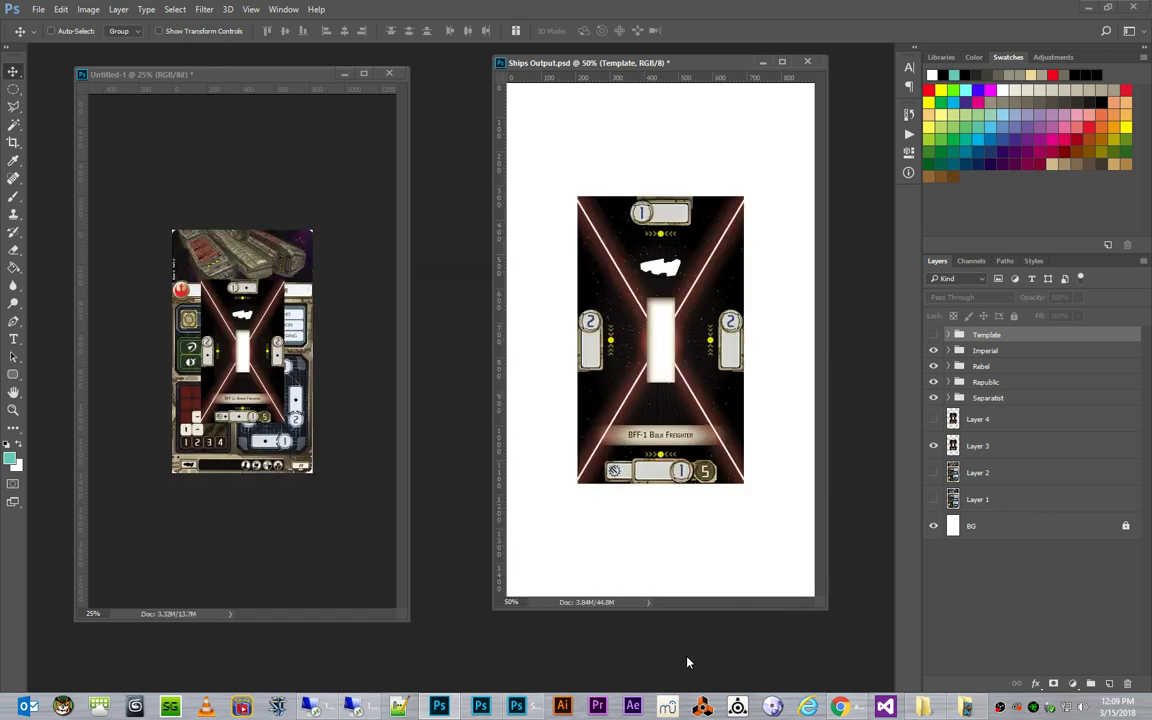
left_click(627, 224)
left_click(933, 336)
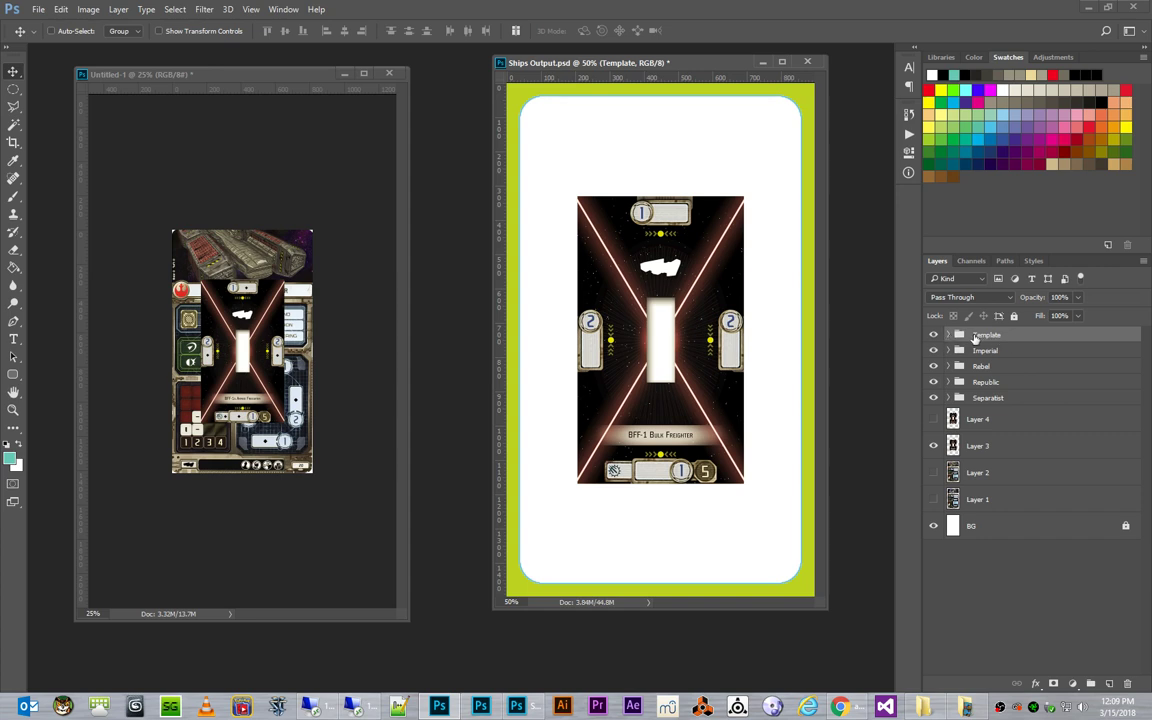
left_click(949, 335)
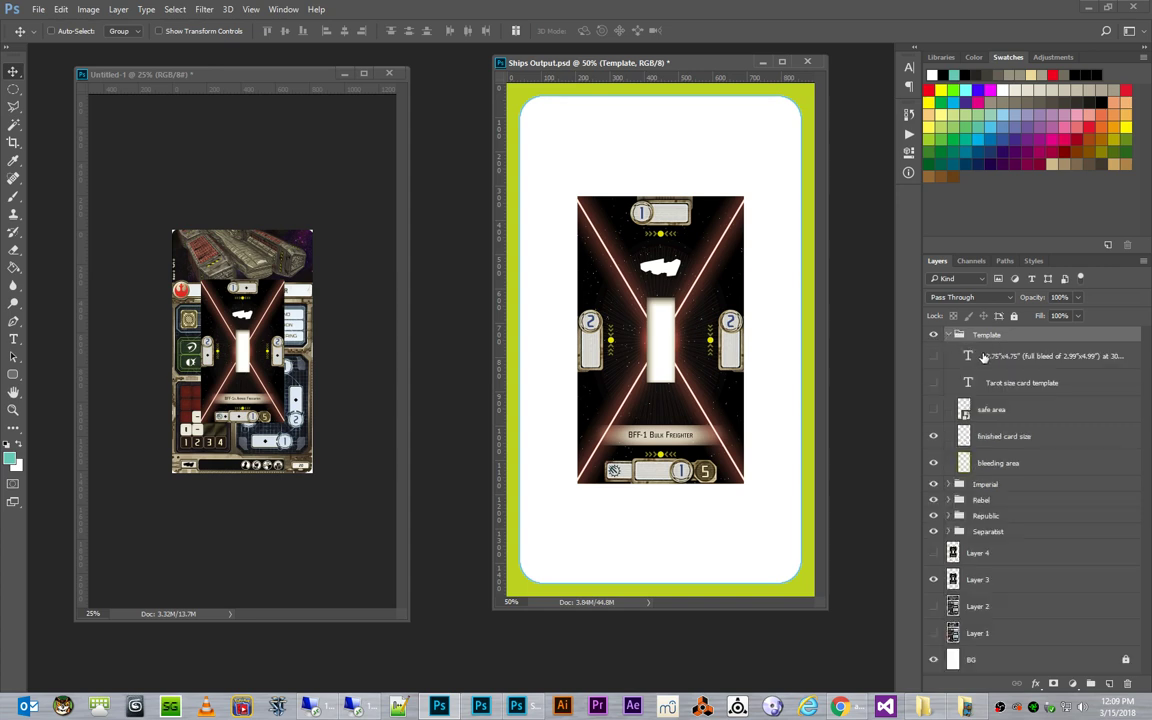
left_click(933, 409)
left_click(933, 382)
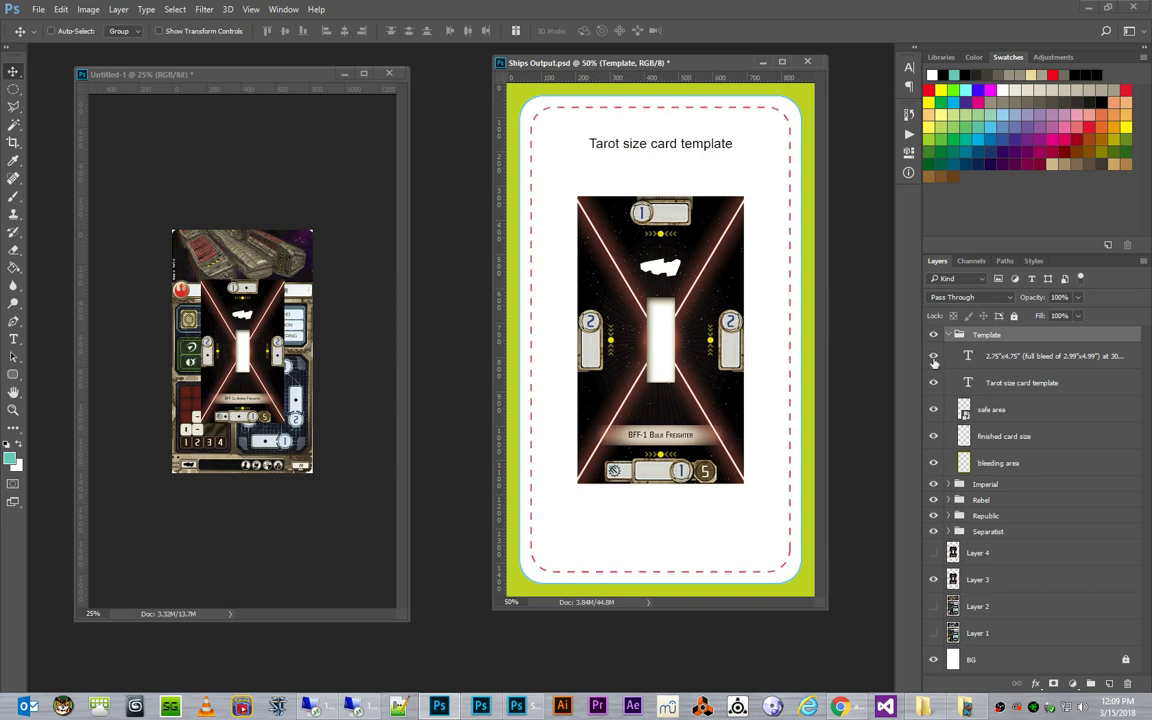
left_click(933, 356)
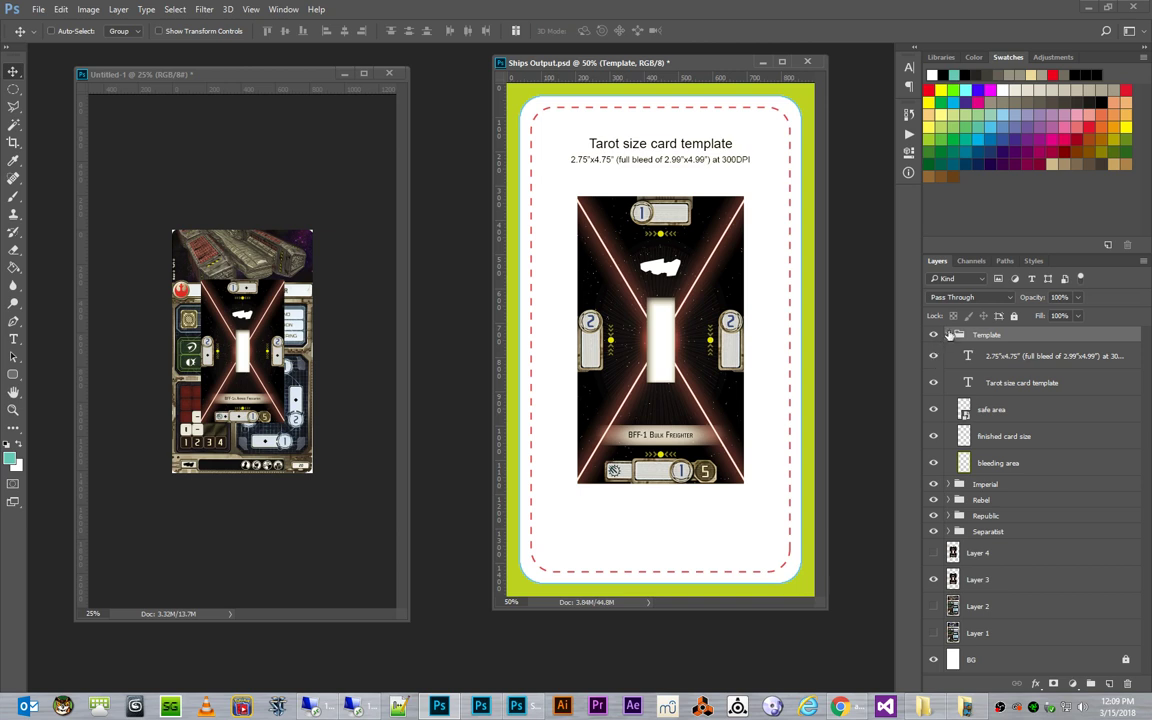
left_click(948, 334)
left_click(933, 335)
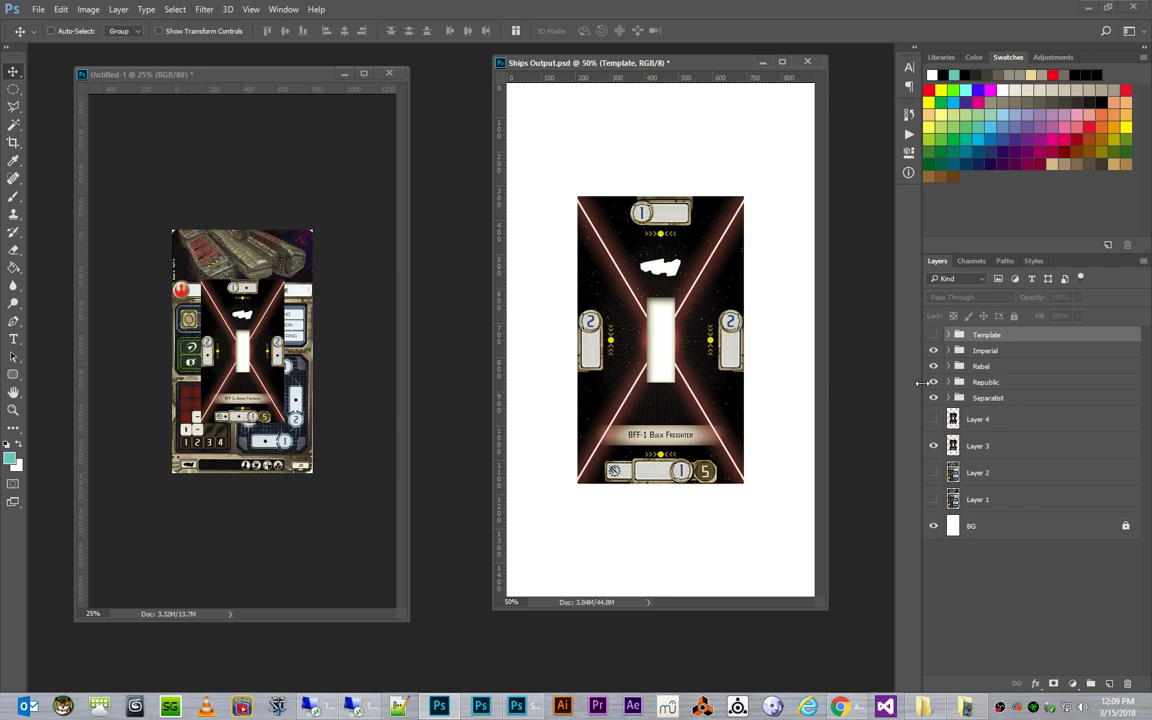
Swap Layer 3 for Layer 2 and save it as BFF-1A Ship.png with default PNG options.
left_click(933, 446)
left_click(933, 472)
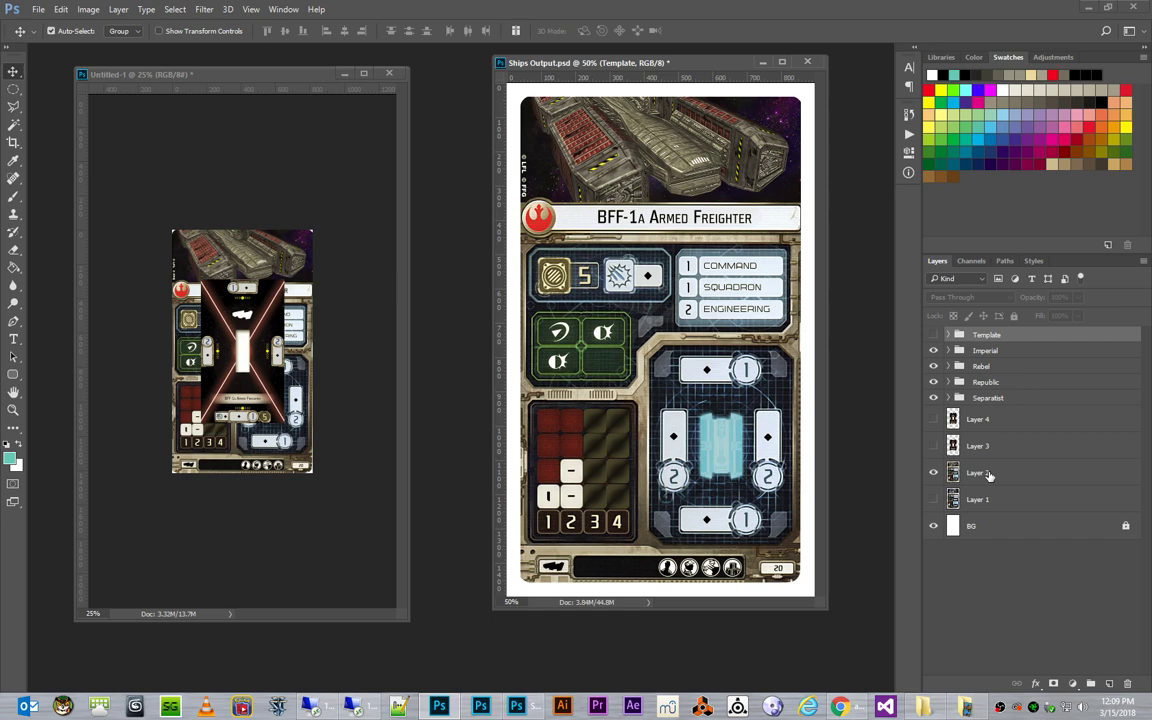
key("ctrl+shift+s")
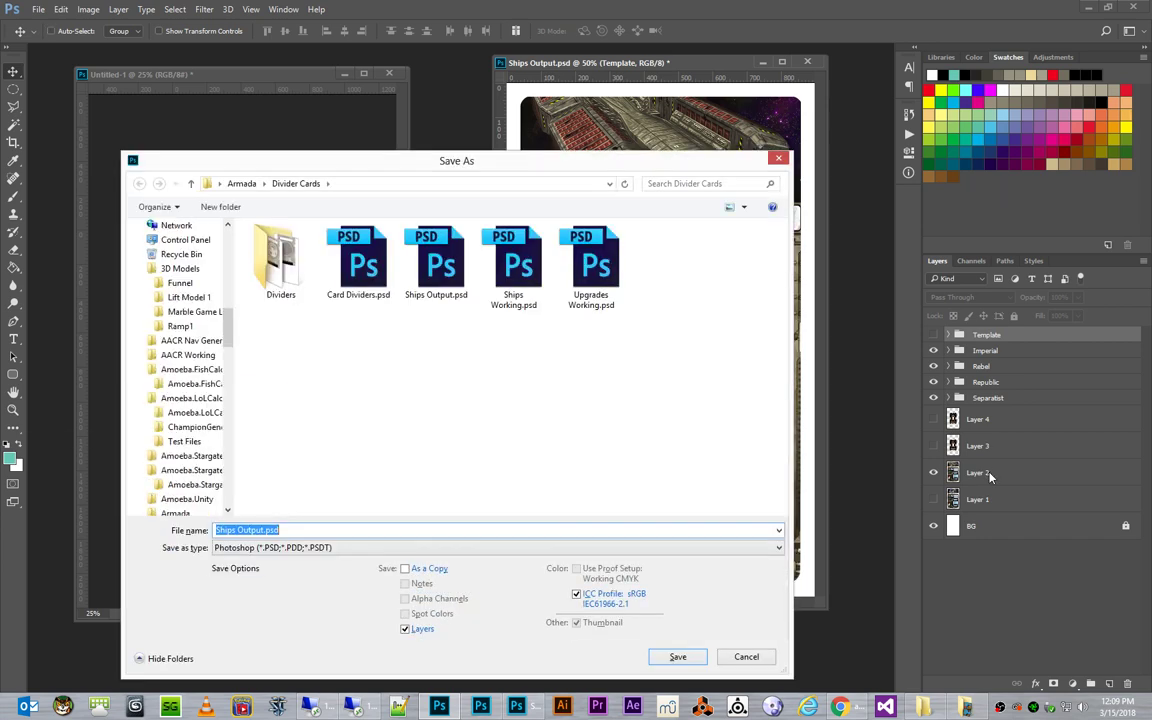
type("BFF-1")
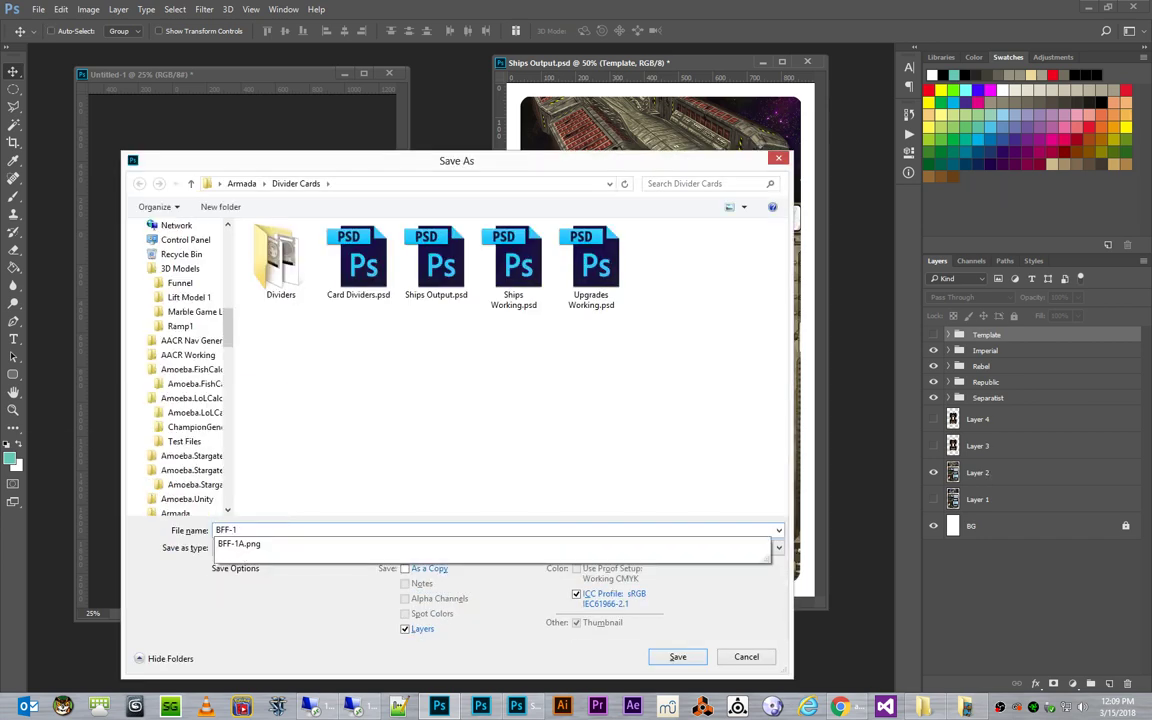
type("A S")
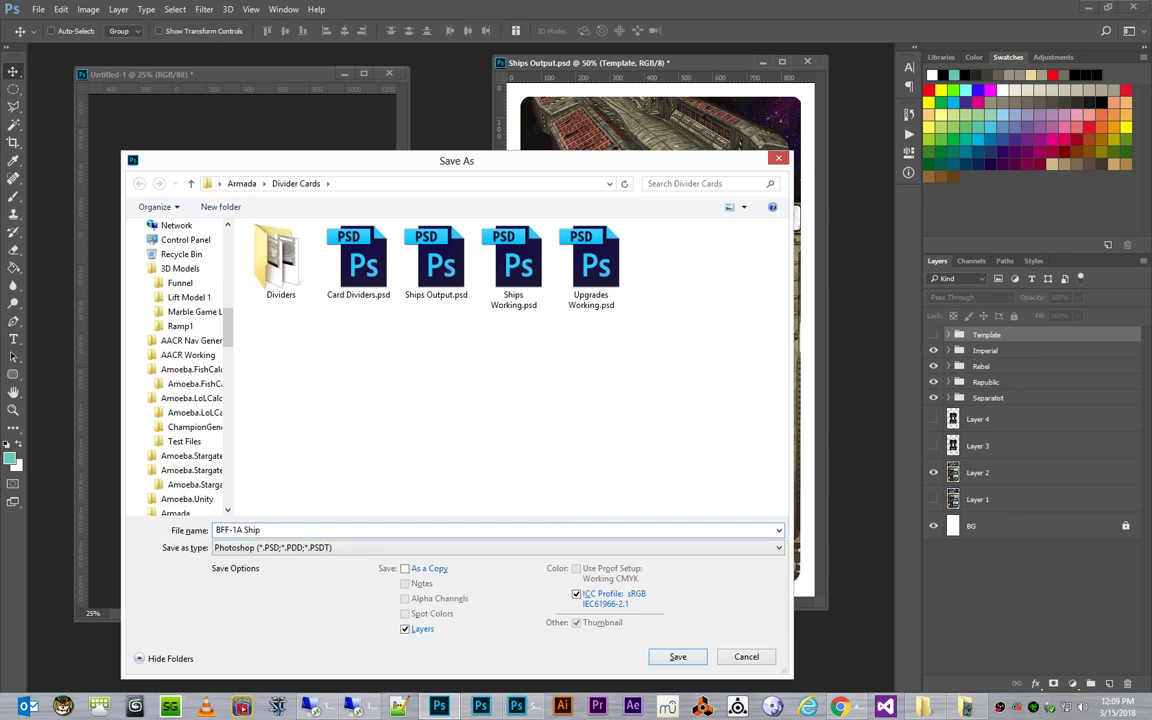
type("hip")
left_click(420, 547)
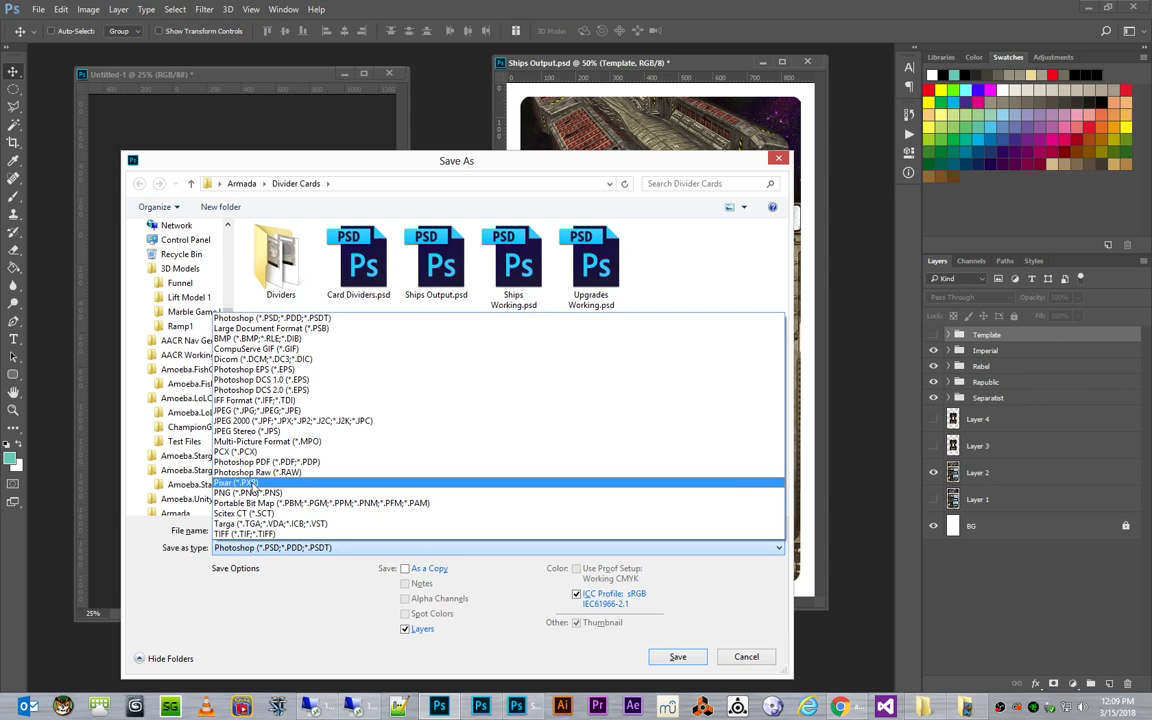
left_click(262, 492)
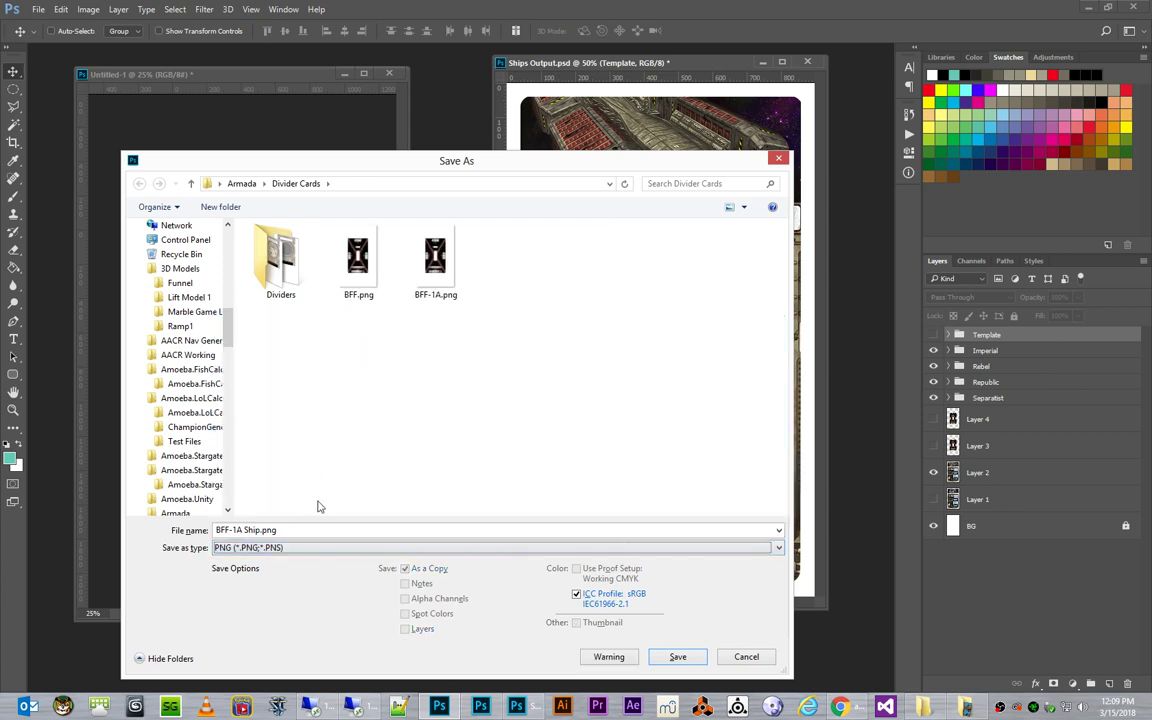
left_click(676, 659)
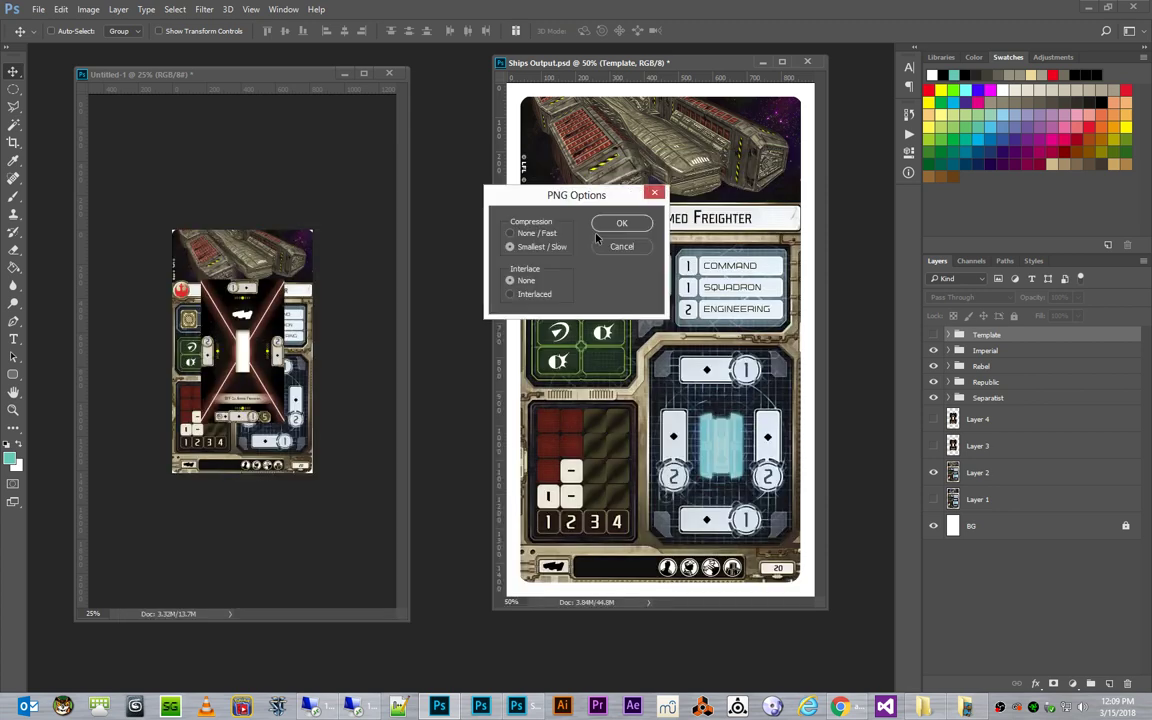
key("Return")
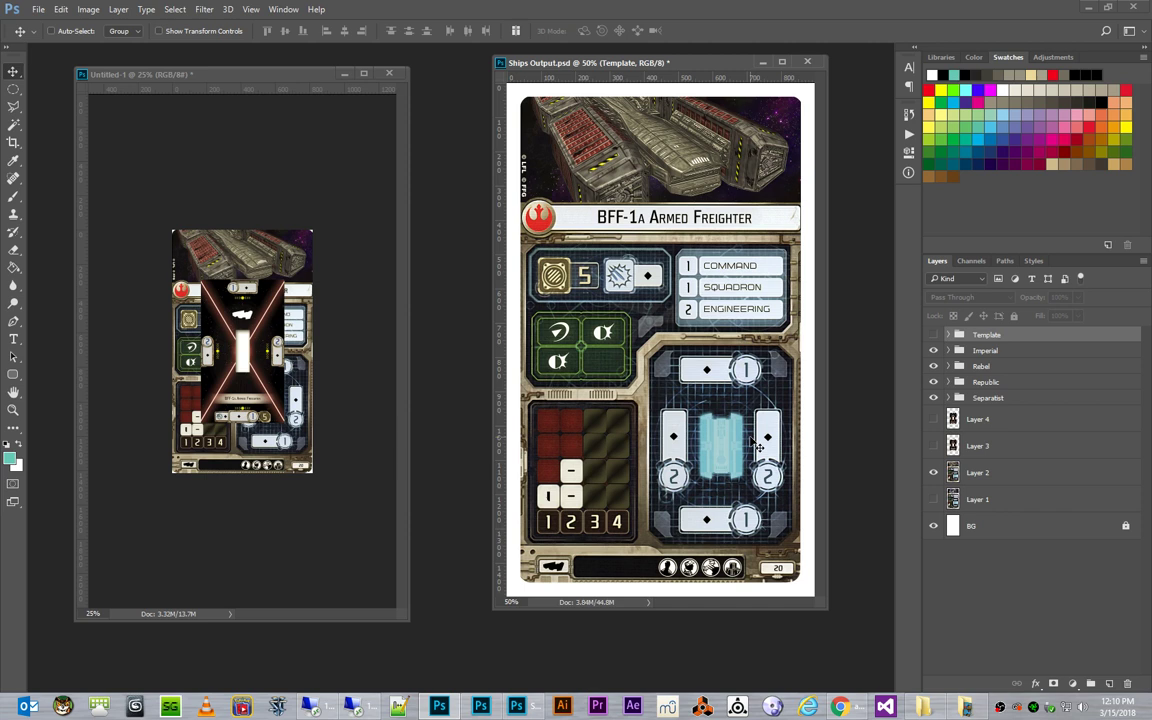
Swap Layer 2 for Layer 1 and save the Bulk Freighter ship card as a BFF ship PNG.
left_click(933, 472)
left_click(933, 499)
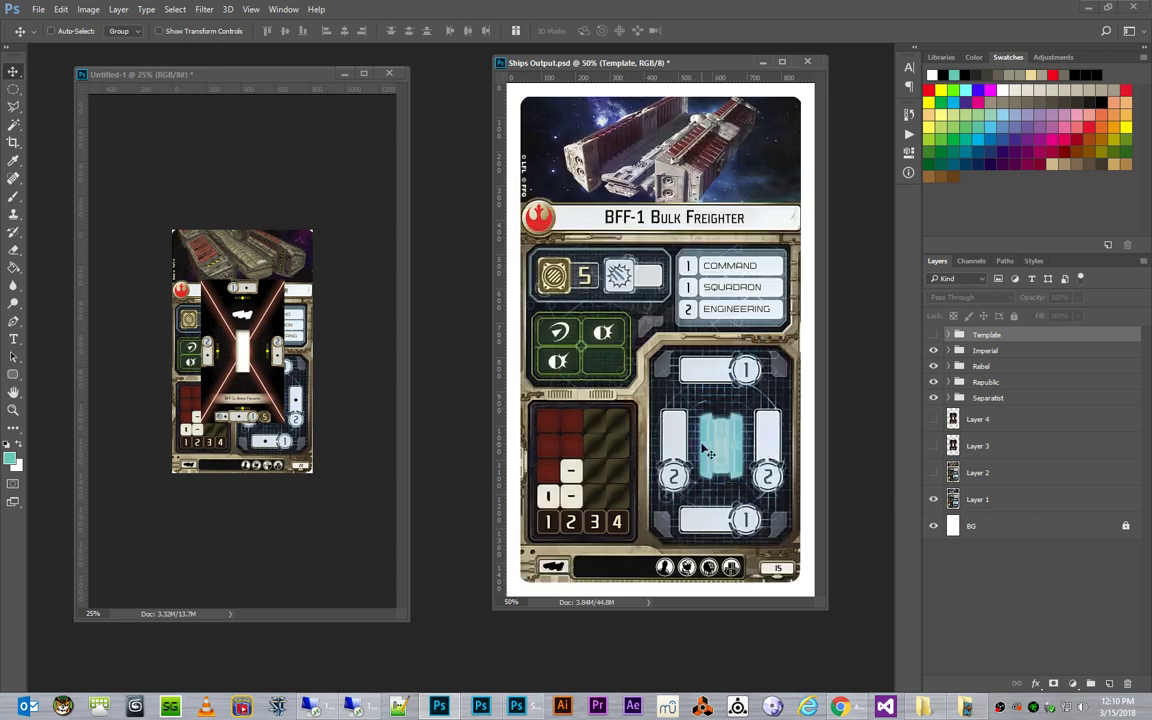
key("ctrl+shift+s")
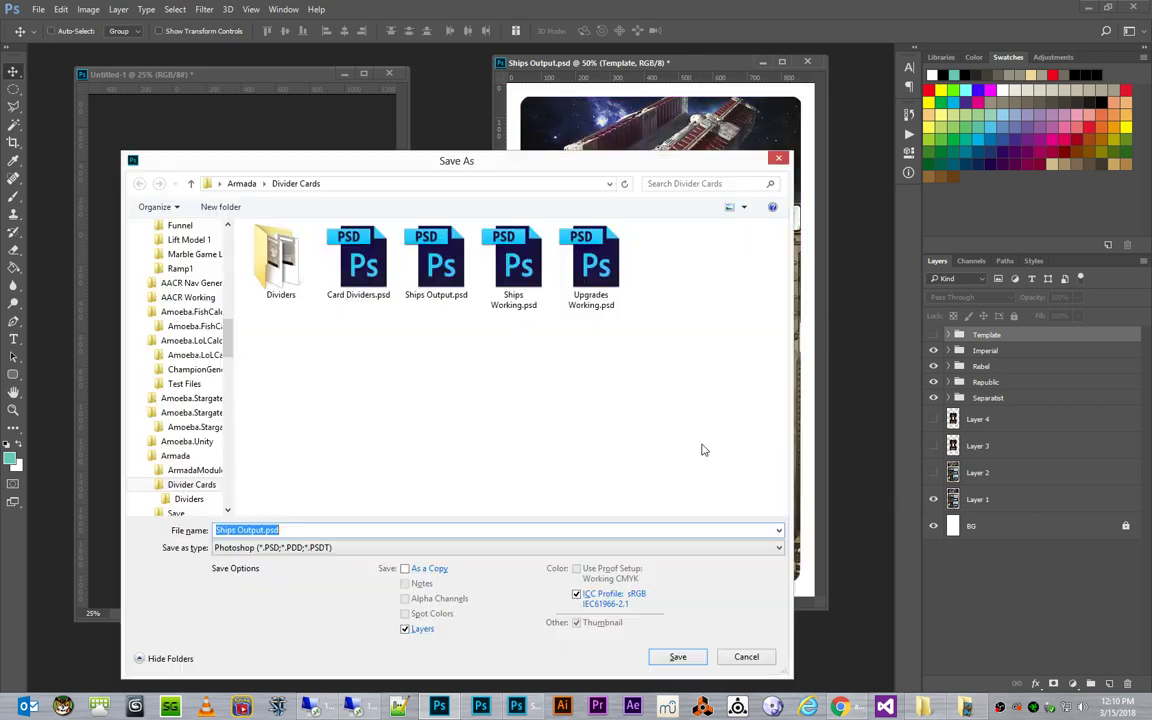
type("BFF")
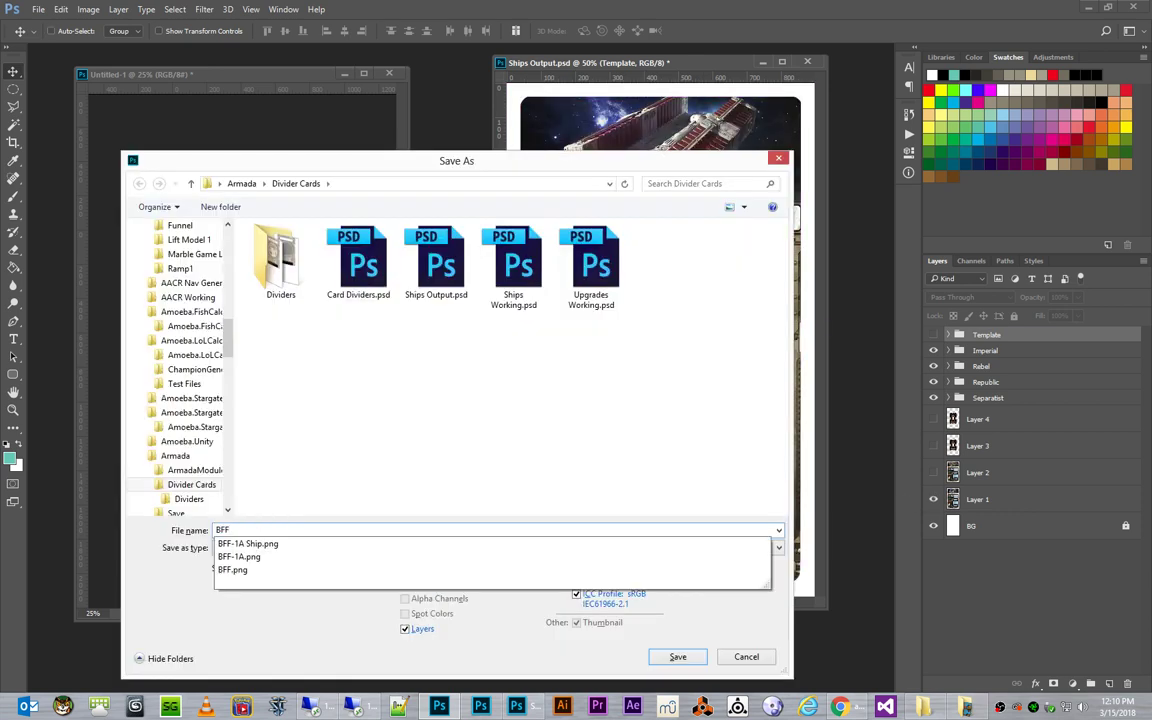
type("-")
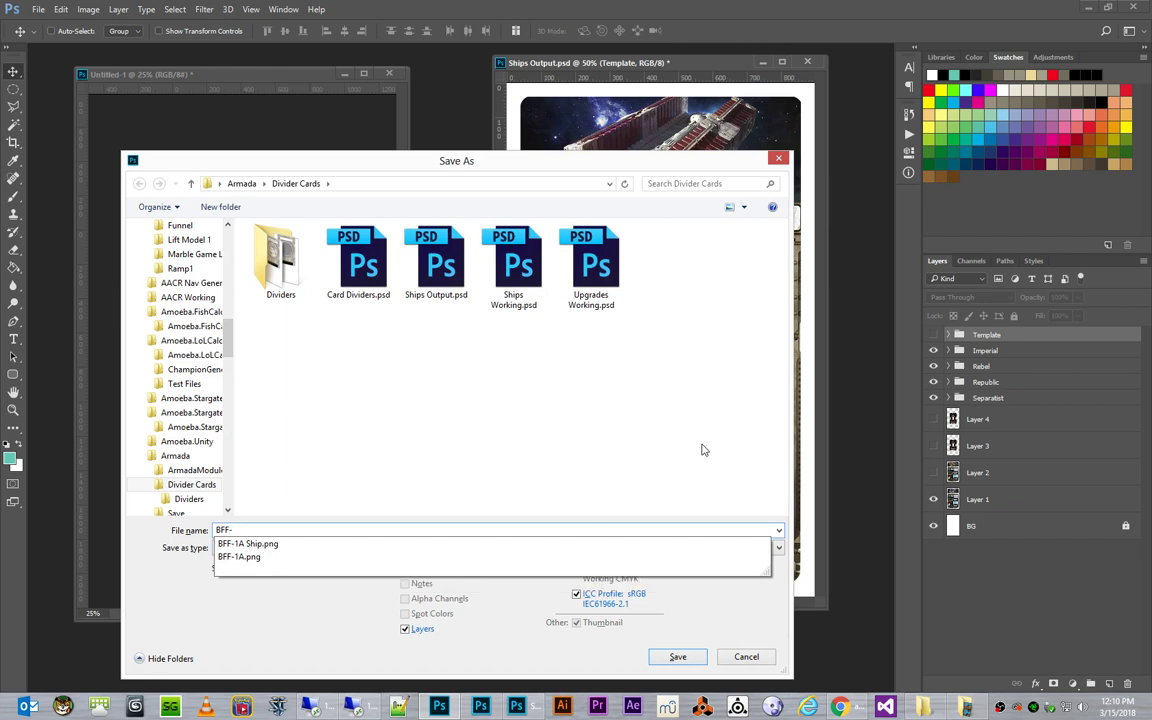
key("BackSpace")
type("-Ship")
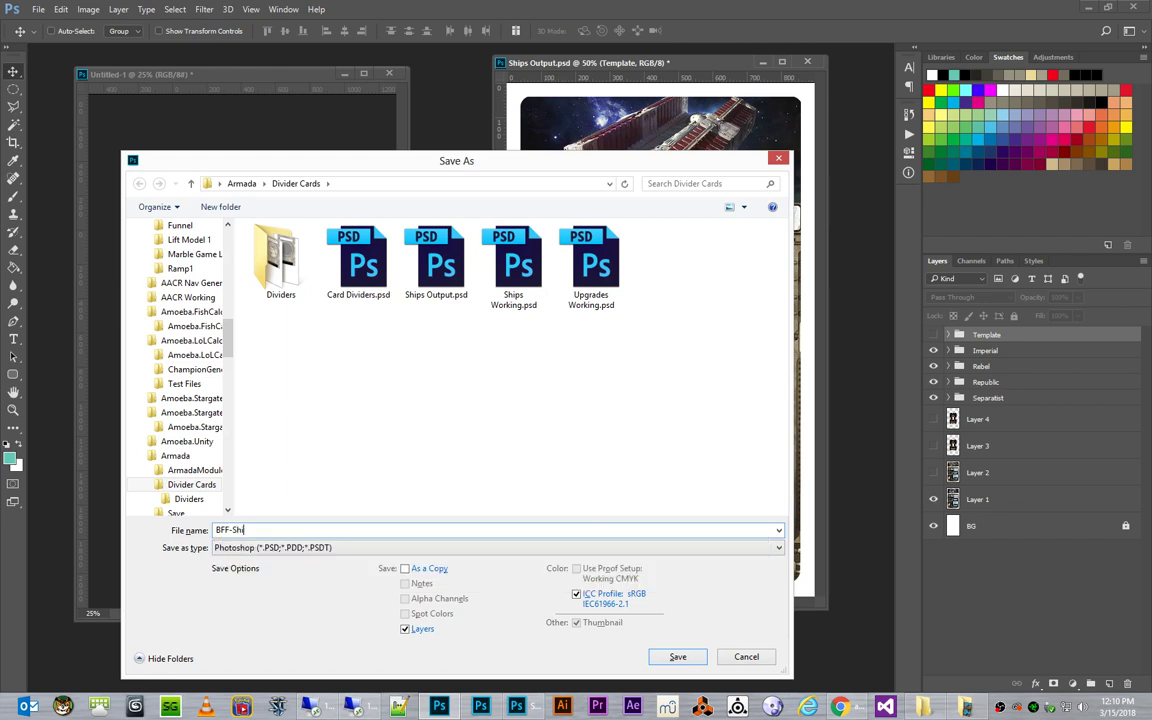
left_click(571, 549)
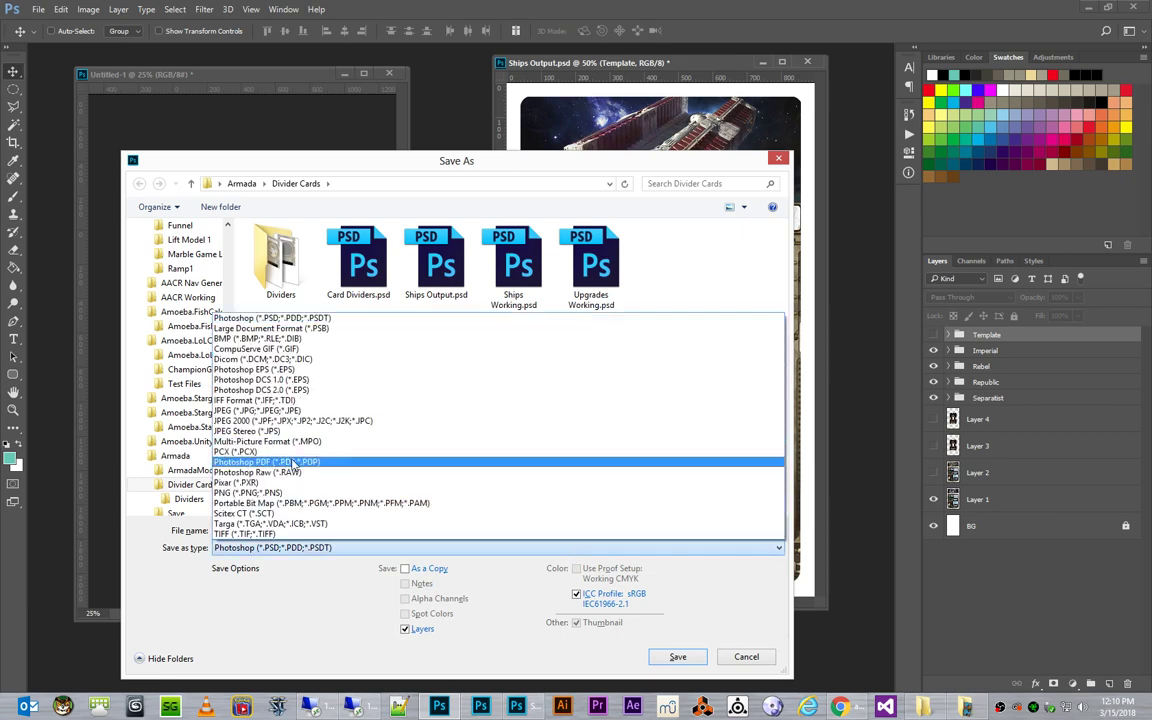
left_click(283, 494)
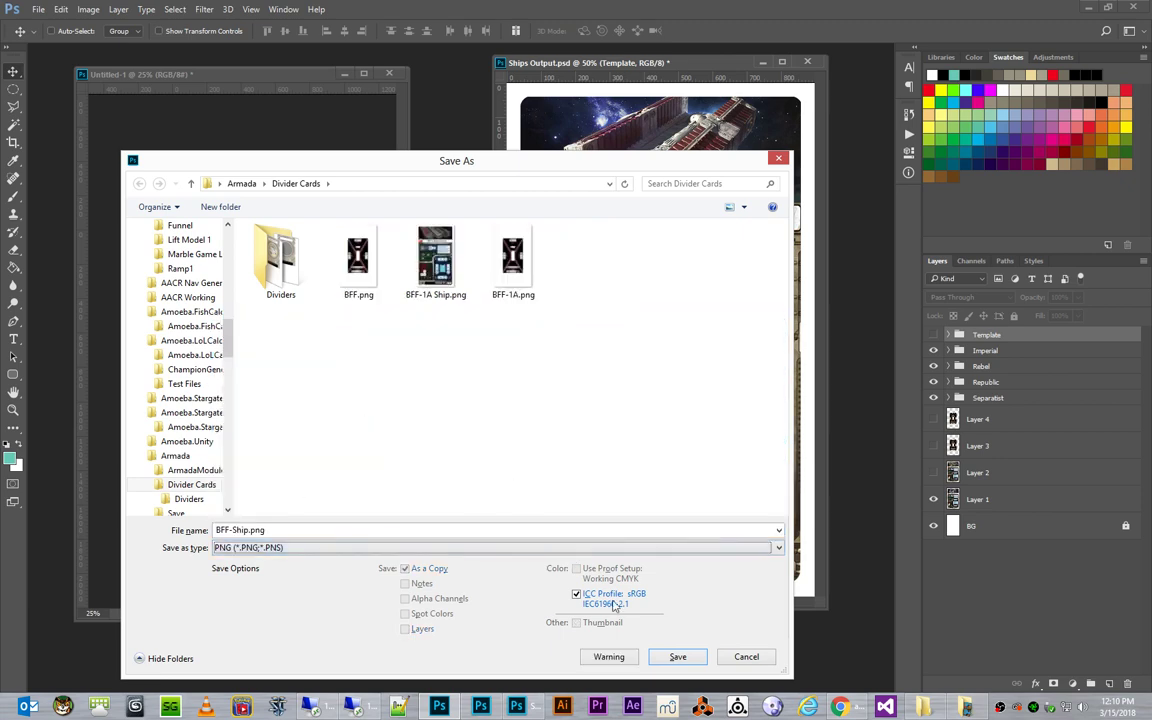
left_click(675, 658)
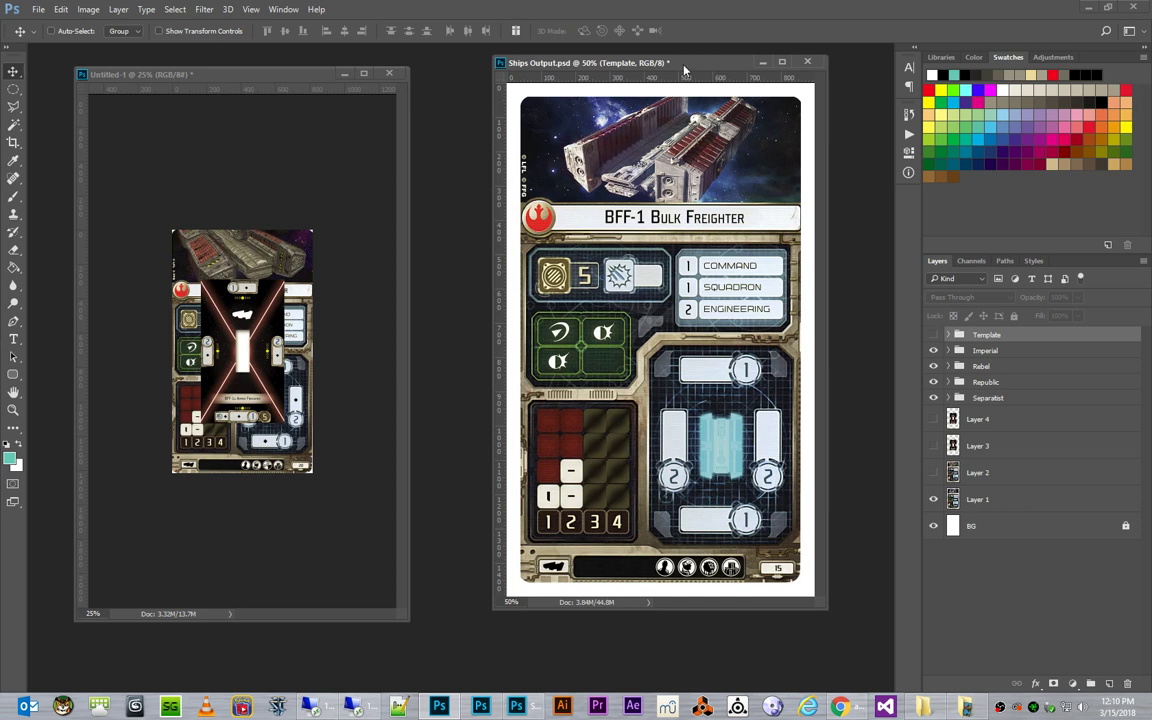
left_click(620, 224)
Minimize Photoshop and load printerstudio from Chrome's address bar.
left_click(1089, 8)
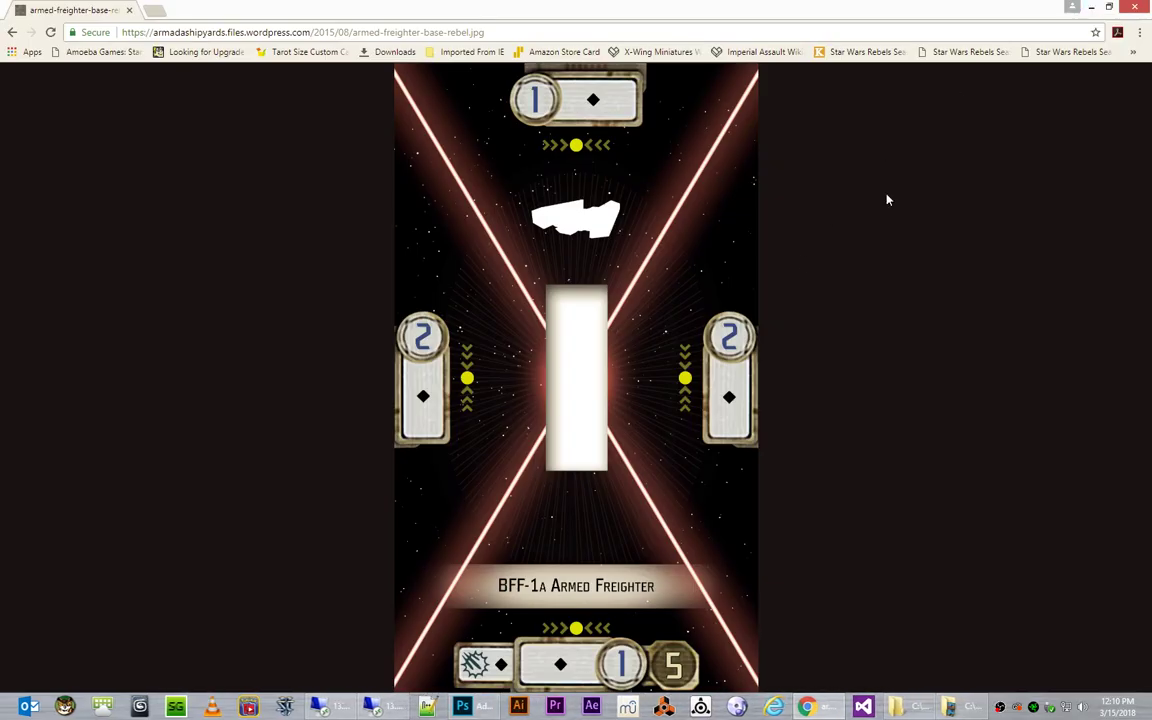
left_click(180, 32)
type("pri")
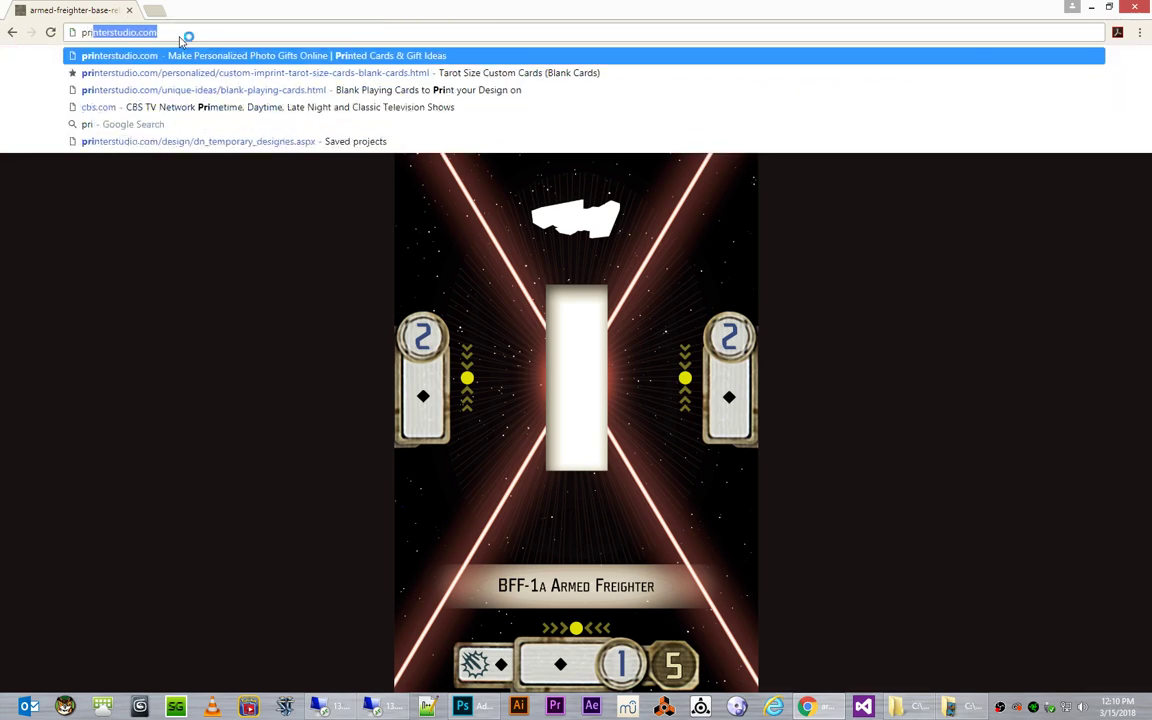
type("nterstudio")
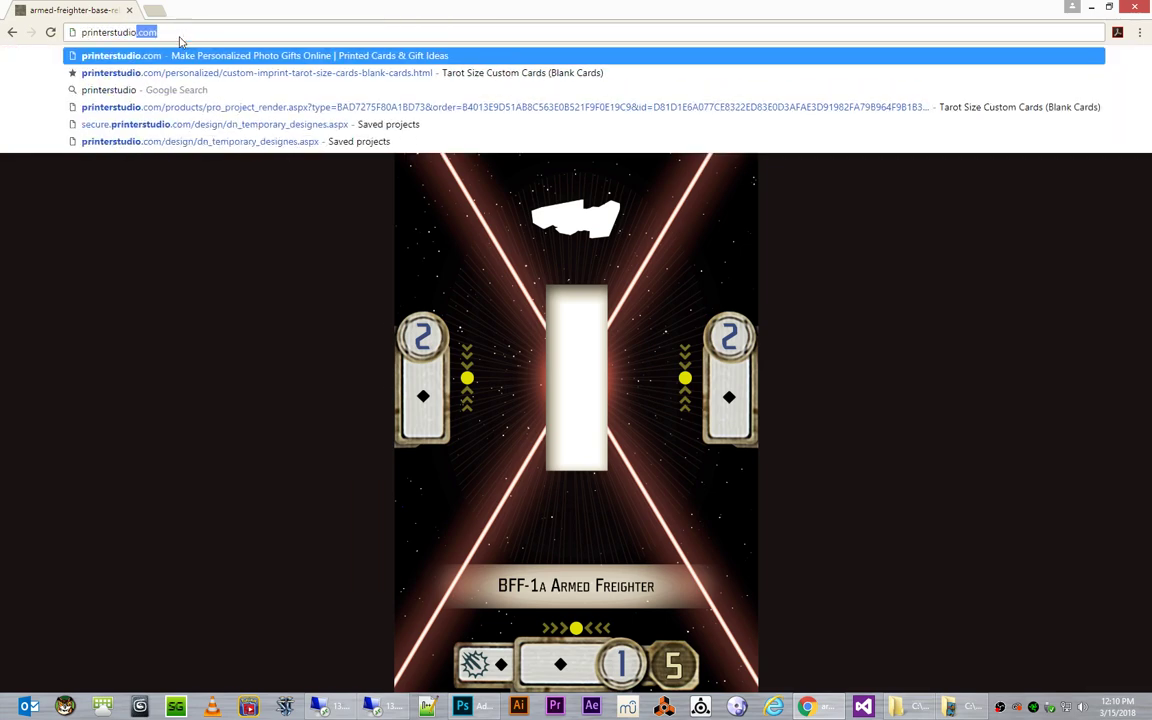
key("Return")
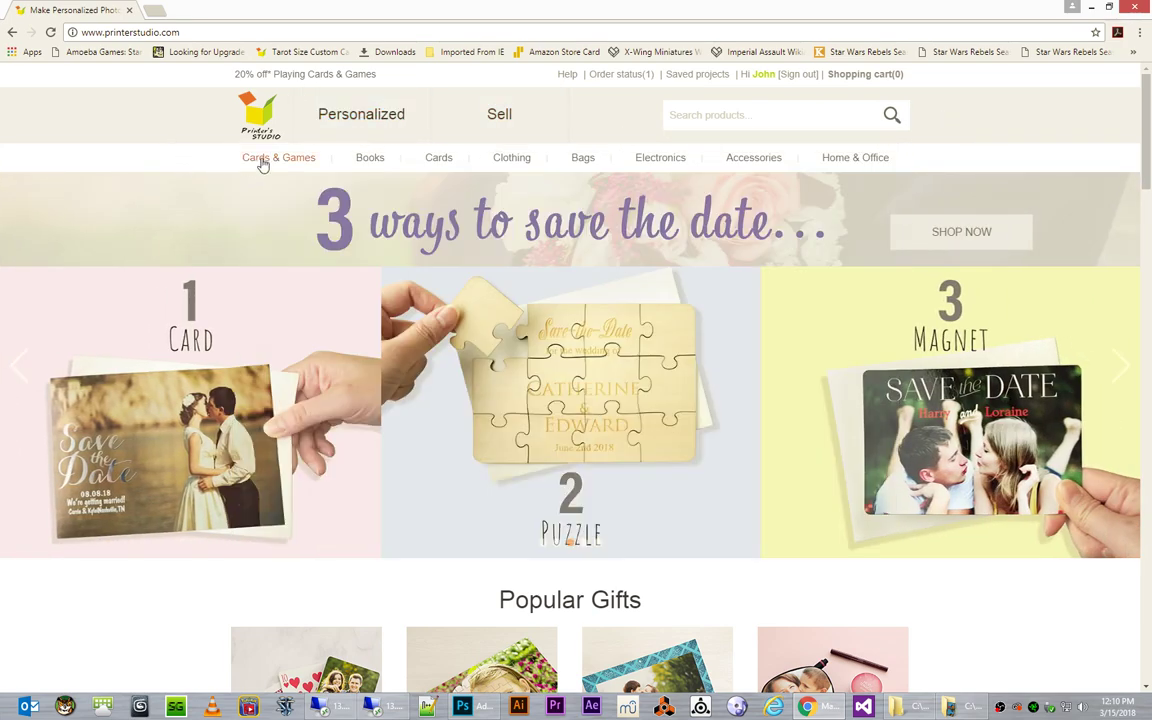
Go to Cards & Games and start with the Game Cards option.
left_click(274, 160)
scroll(597, 336, "down", 3)
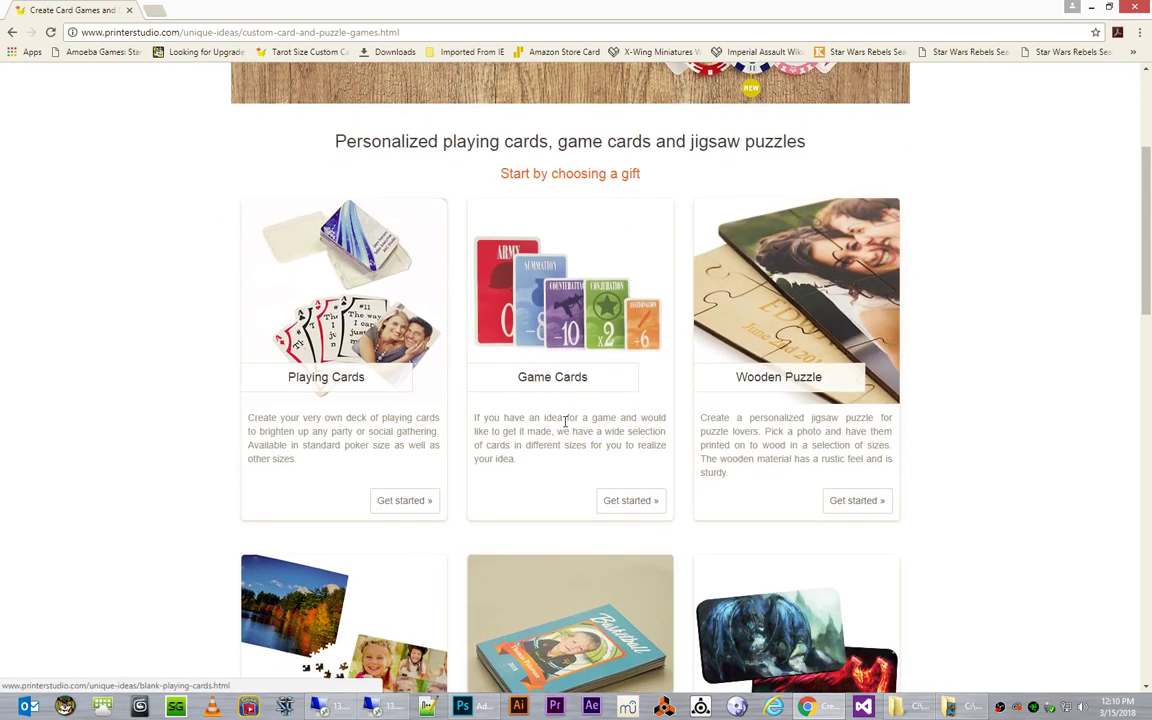
left_click(624, 502)
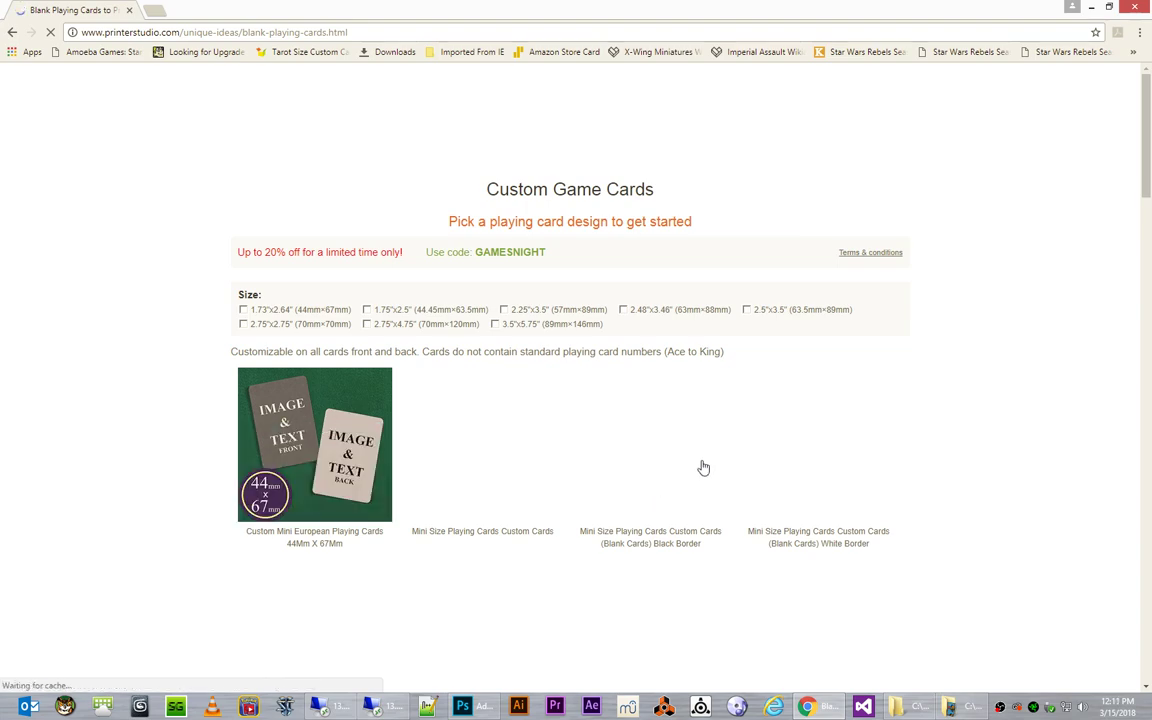
Browse the Custom Game Cards grid and open Tarot Size Custom Cards.
scroll(979, 392, "down", 10)
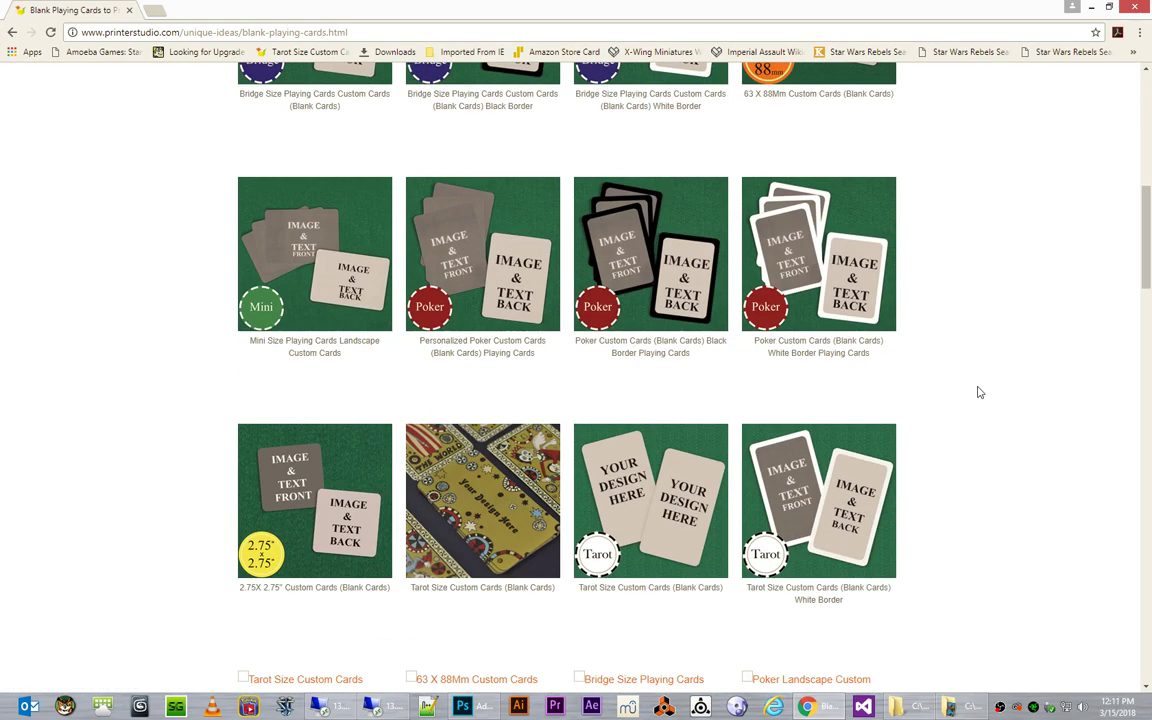
scroll(978, 392, "up", 2)
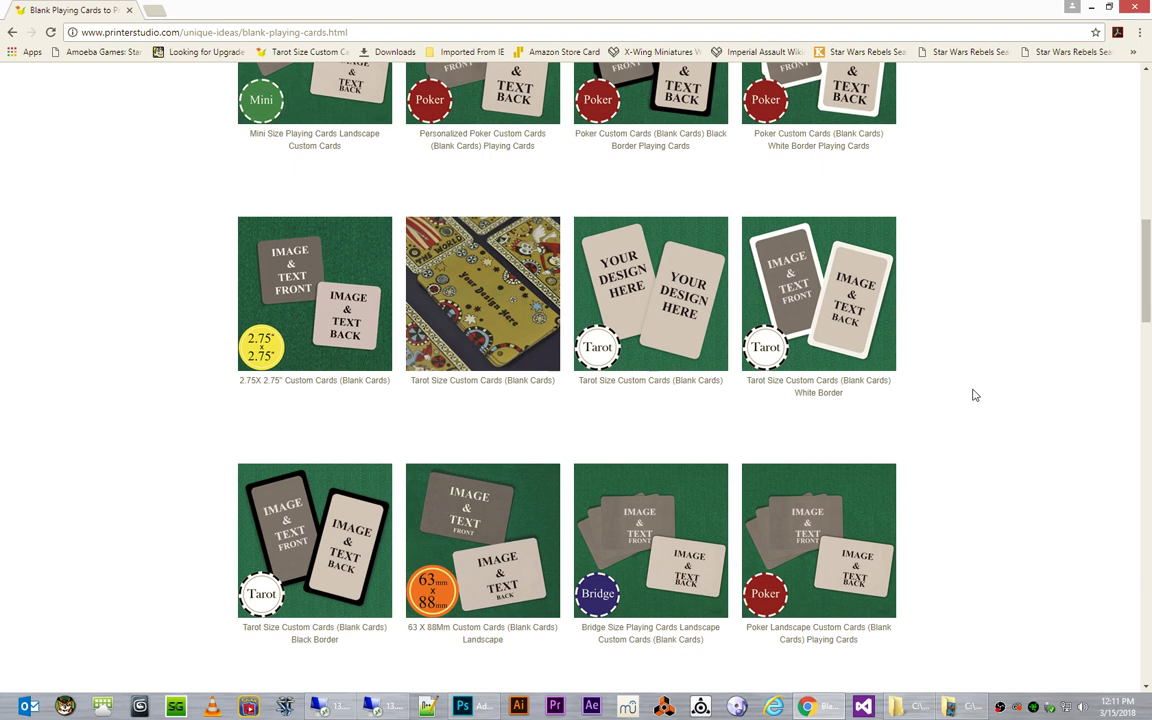
scroll(975, 395, "up", 1)
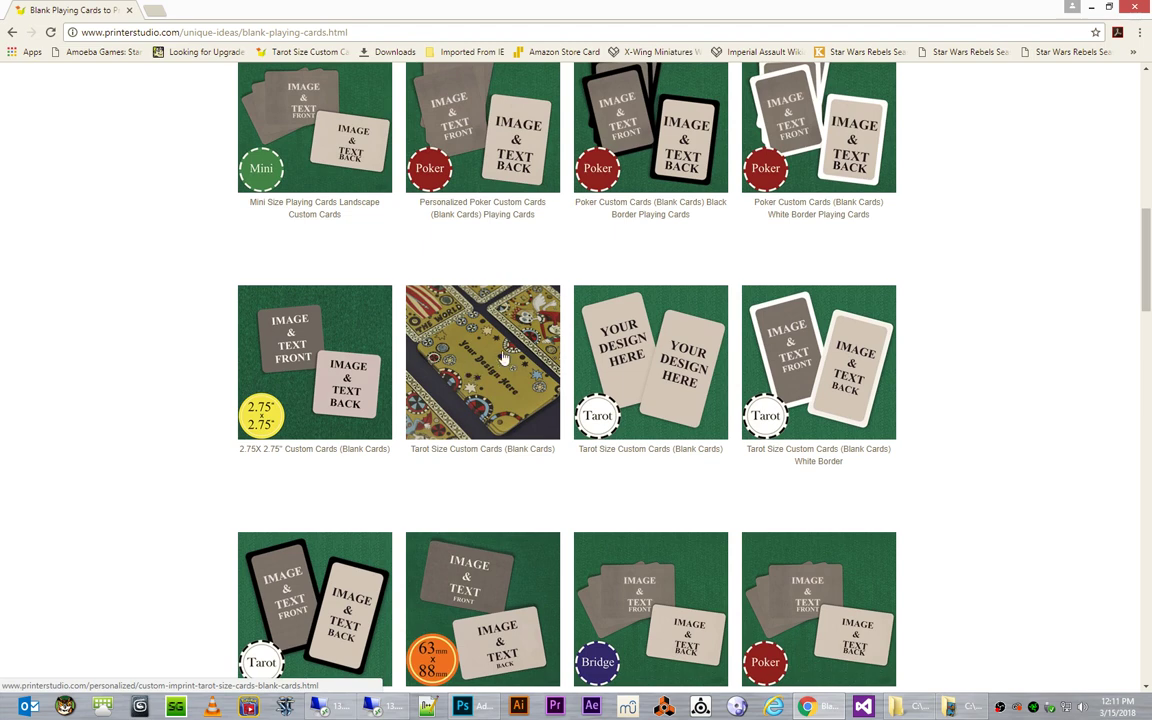
scroll(995, 270, "up", 3)
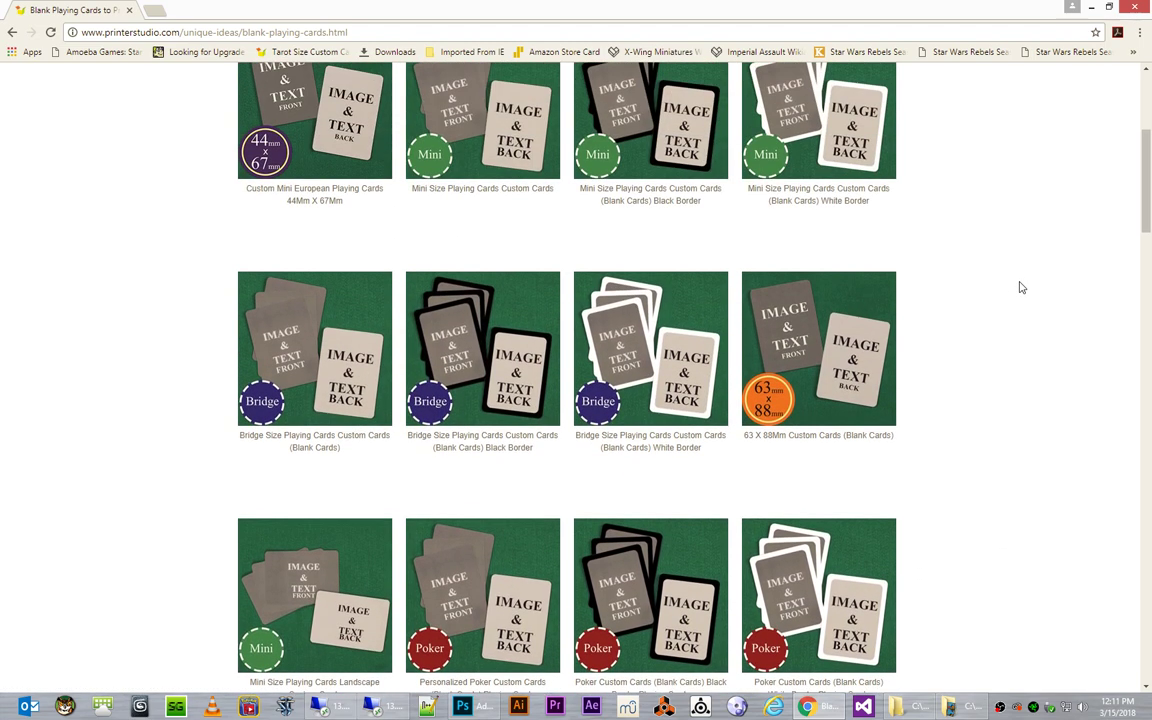
scroll(1020, 287, "up", 2)
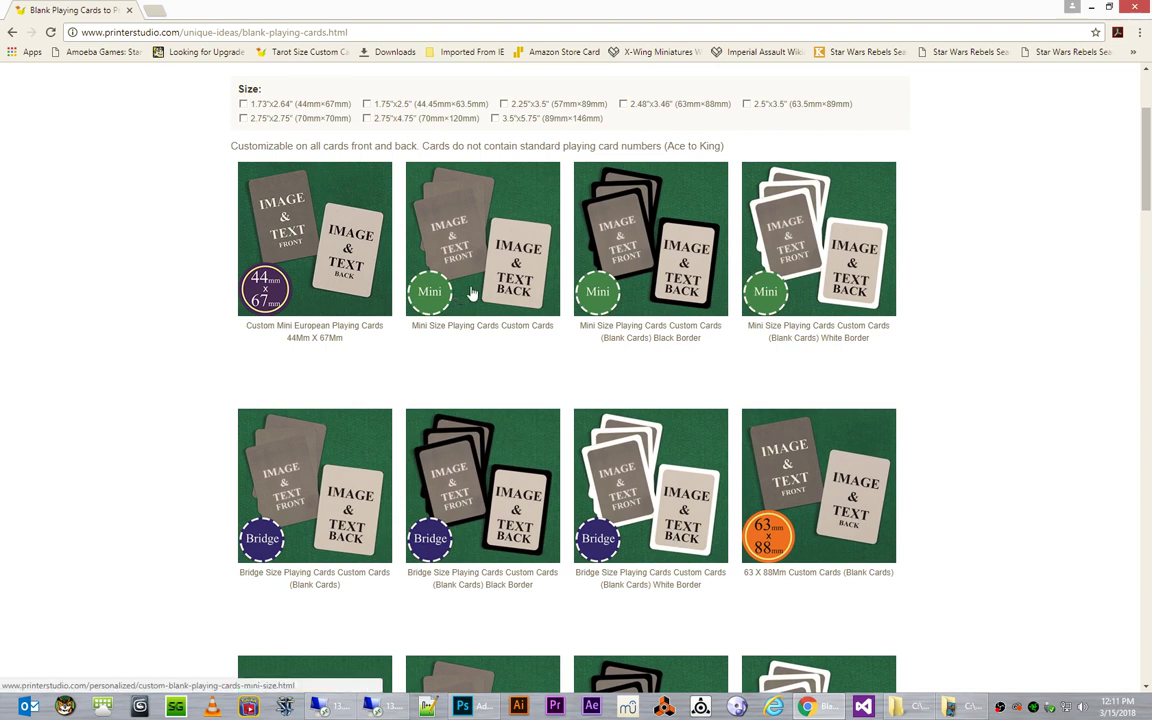
scroll(977, 297, "down", 5)
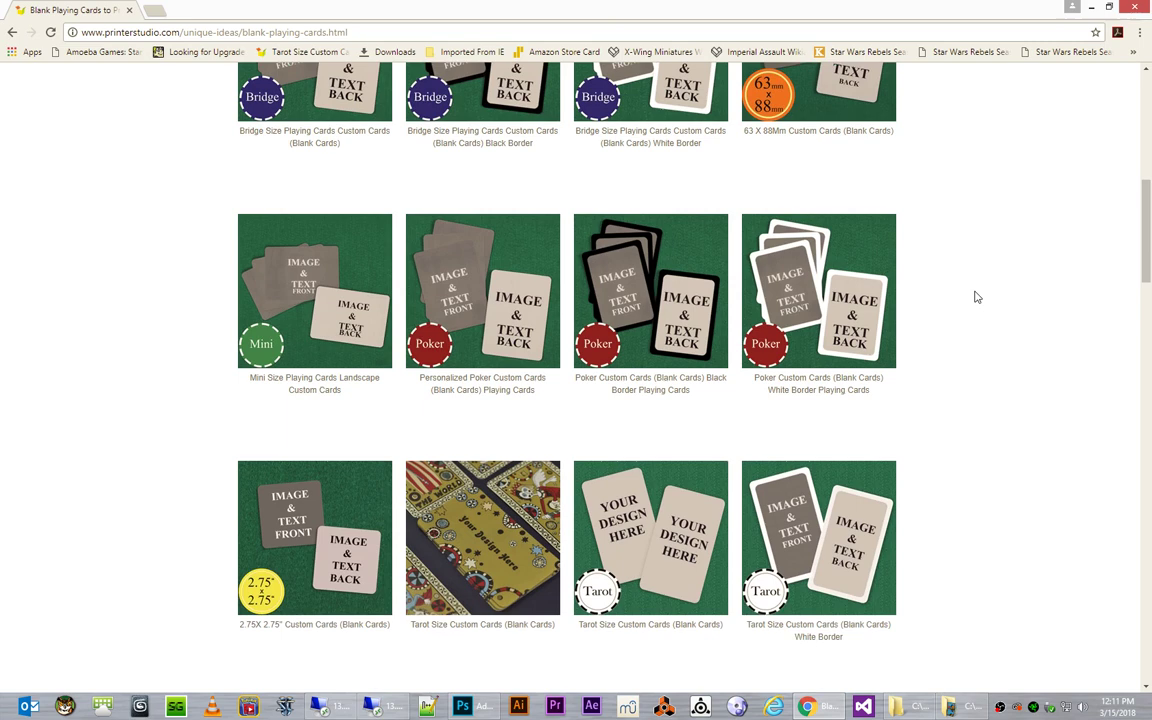
scroll(977, 297, "down", 6)
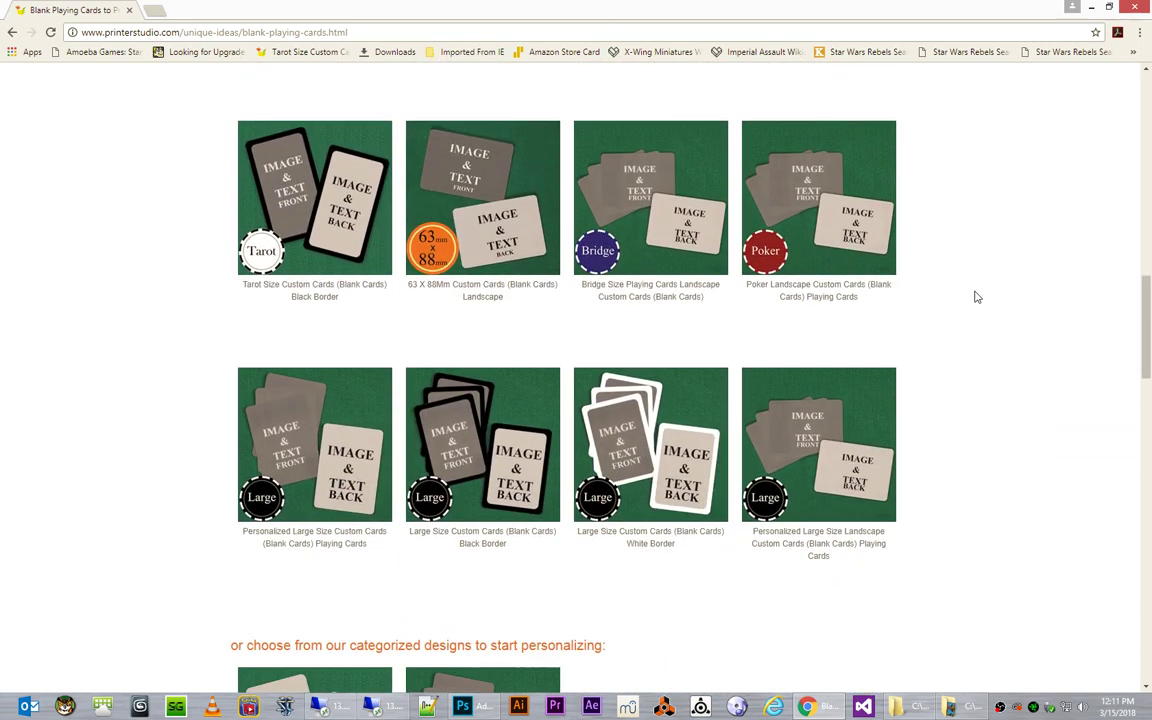
scroll(977, 297, "down", 1)
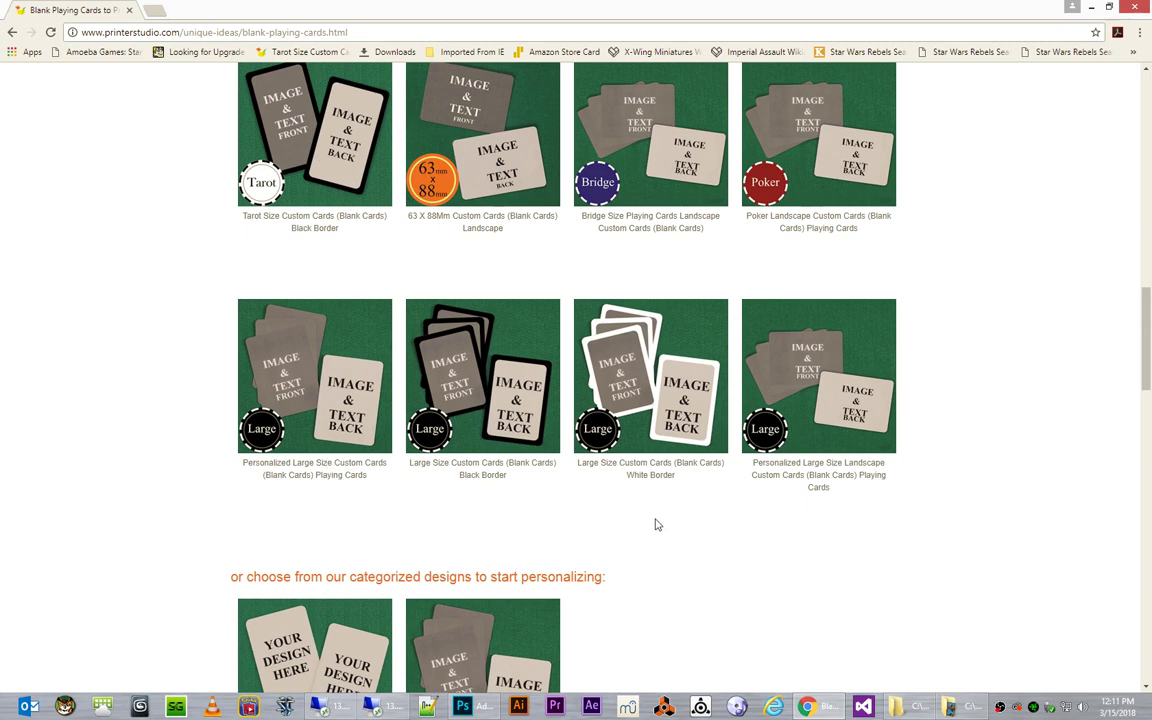
scroll(655, 525, "down", 1)
scroll(655, 525, "up", 5)
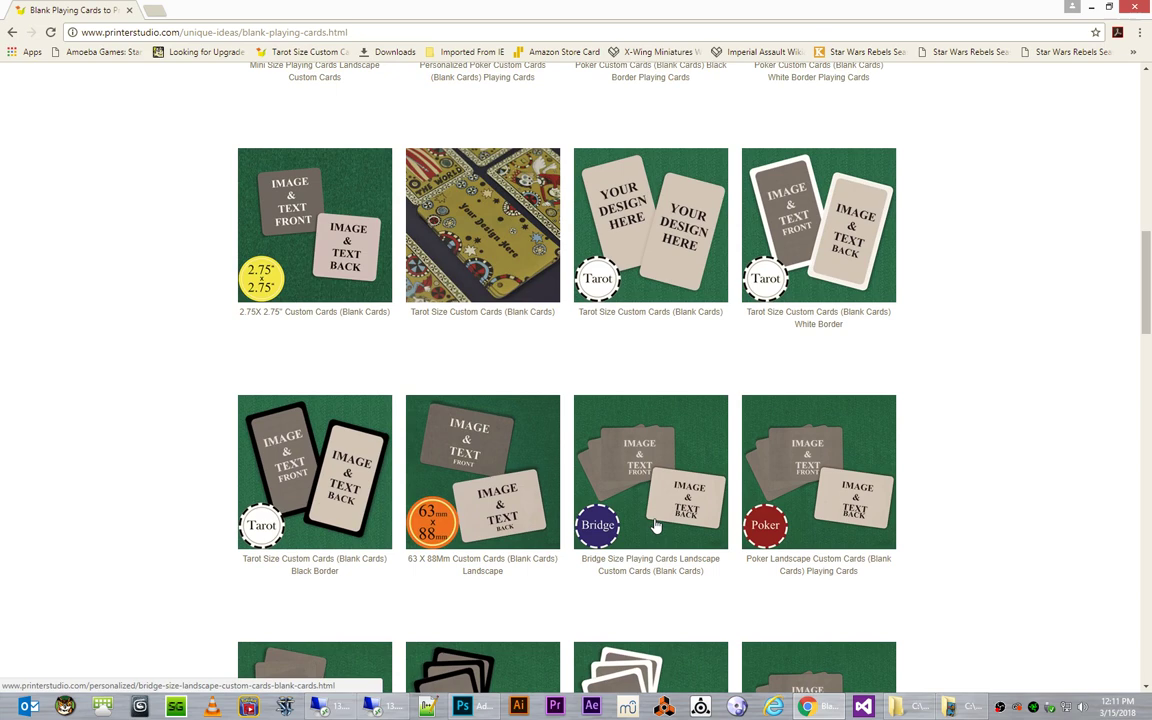
scroll(655, 525, "up", 3)
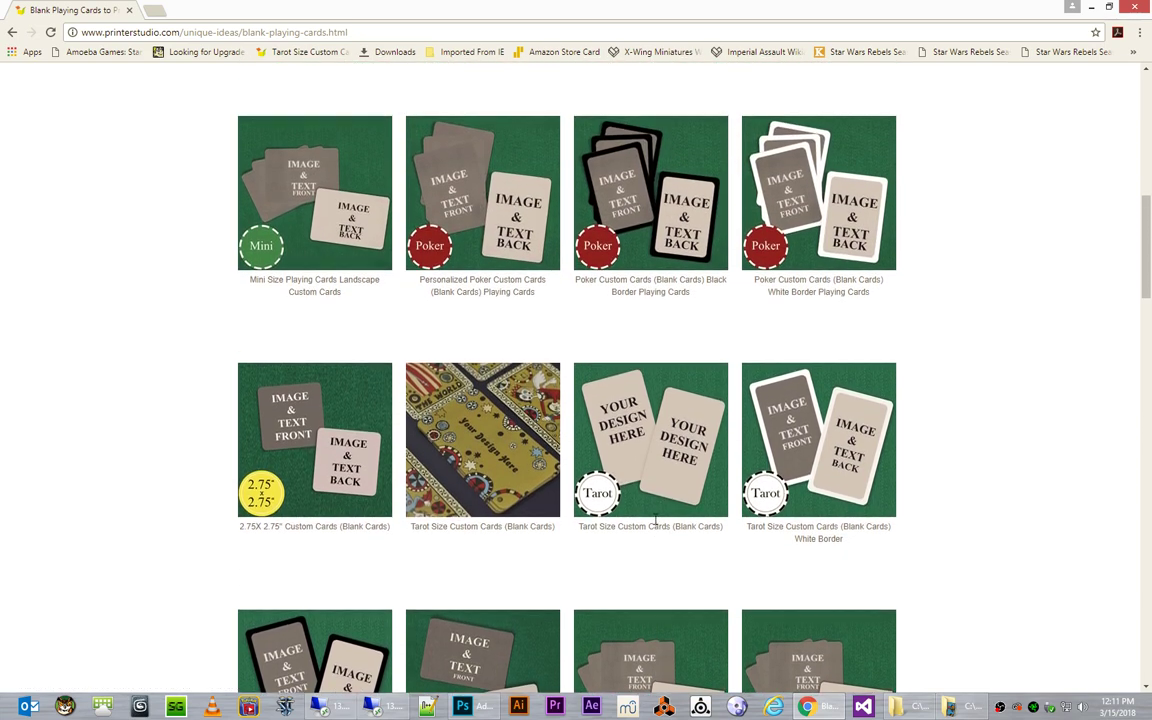
scroll(655, 525, "up", 1)
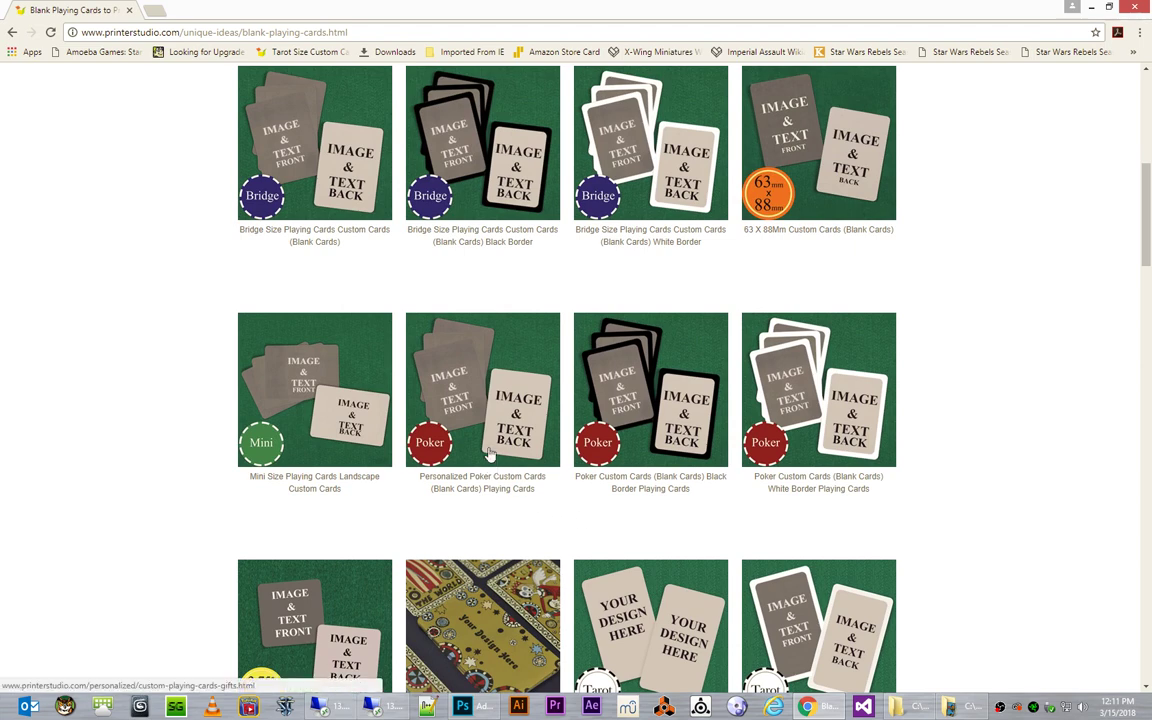
scroll(490, 455, "up", 5)
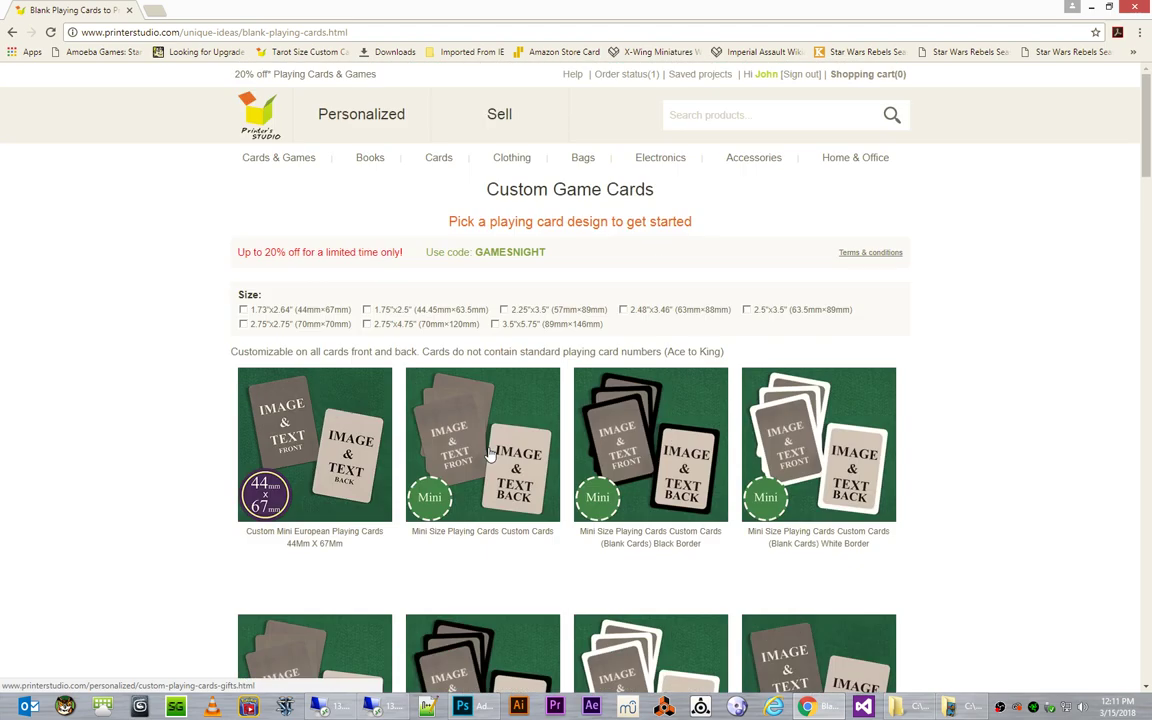
scroll(490, 455, "down", 4)
scroll(490, 455, "down", 5)
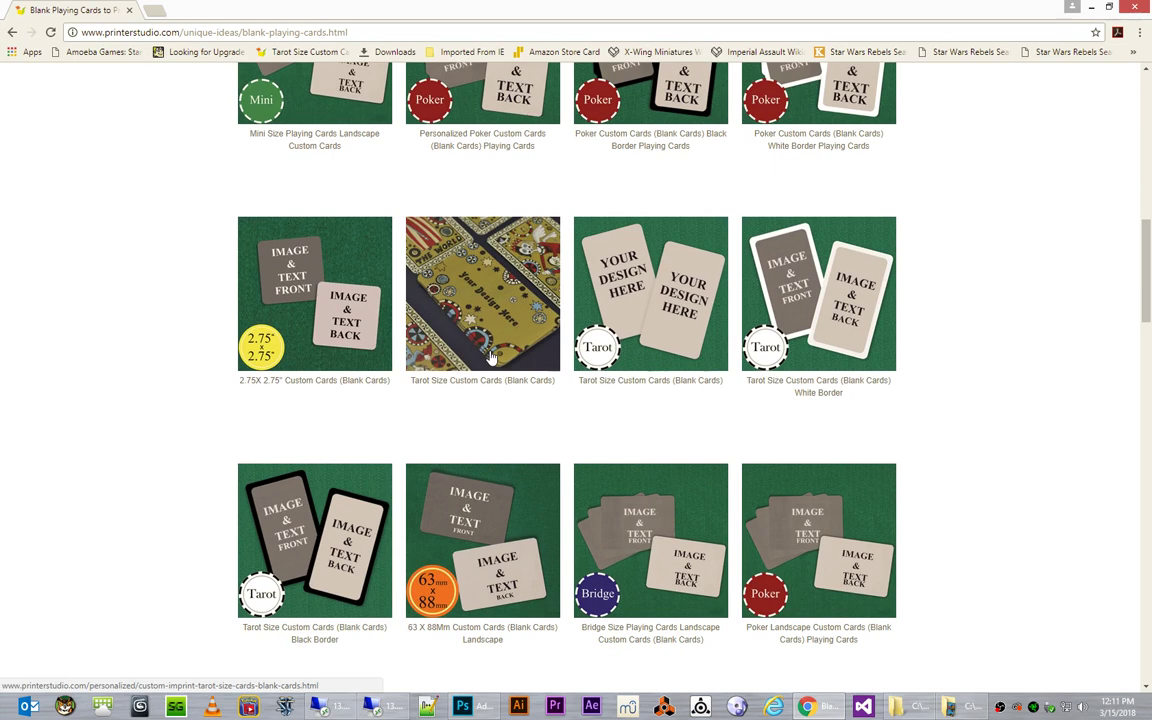
left_click(490, 357)
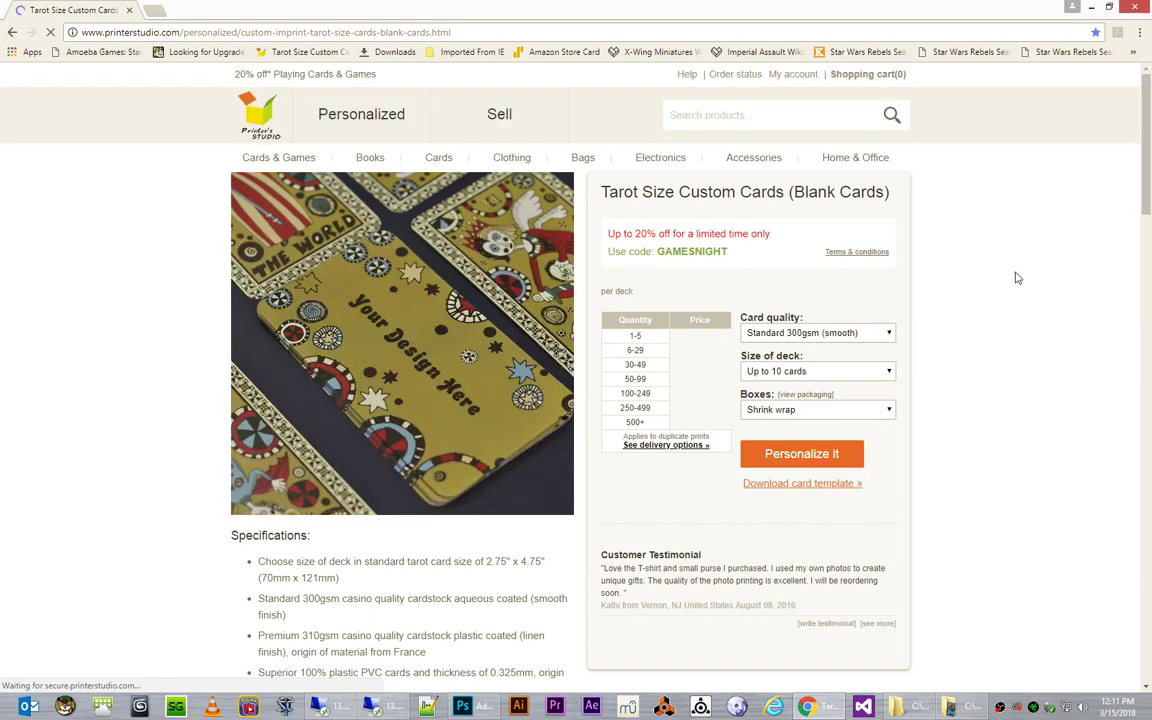
Set card quality to Premium 310gsm (linen) and deck size to up to 10 cards.
left_click(886, 338)
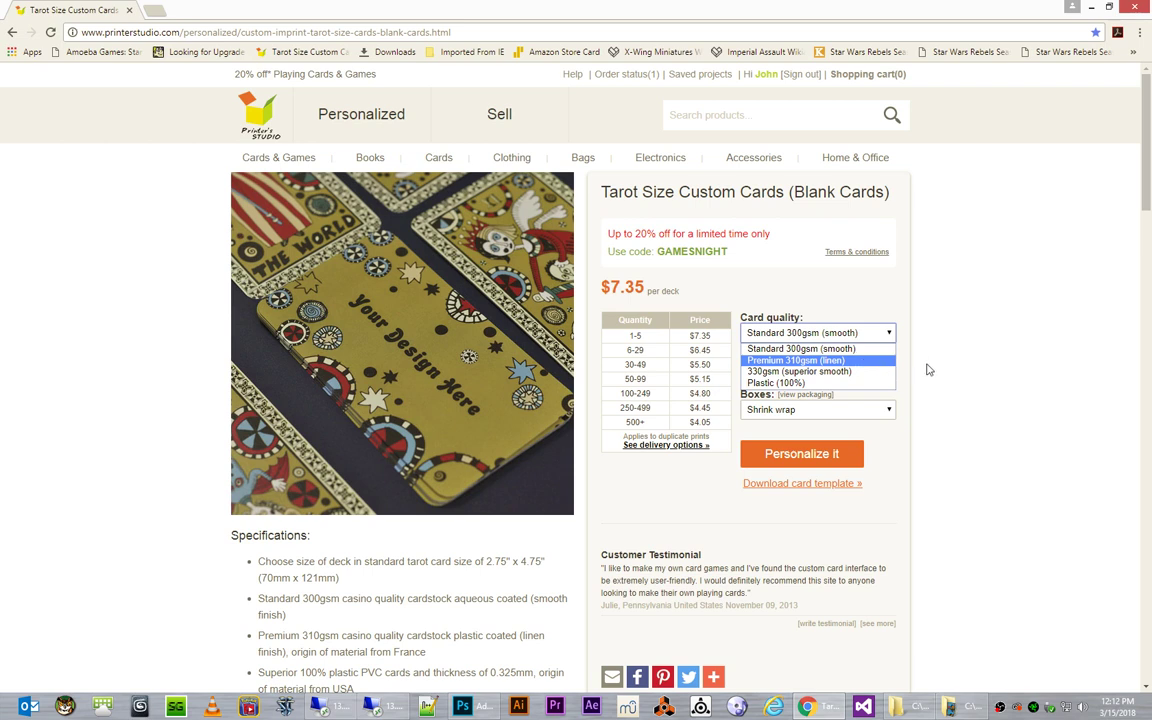
key("Return")
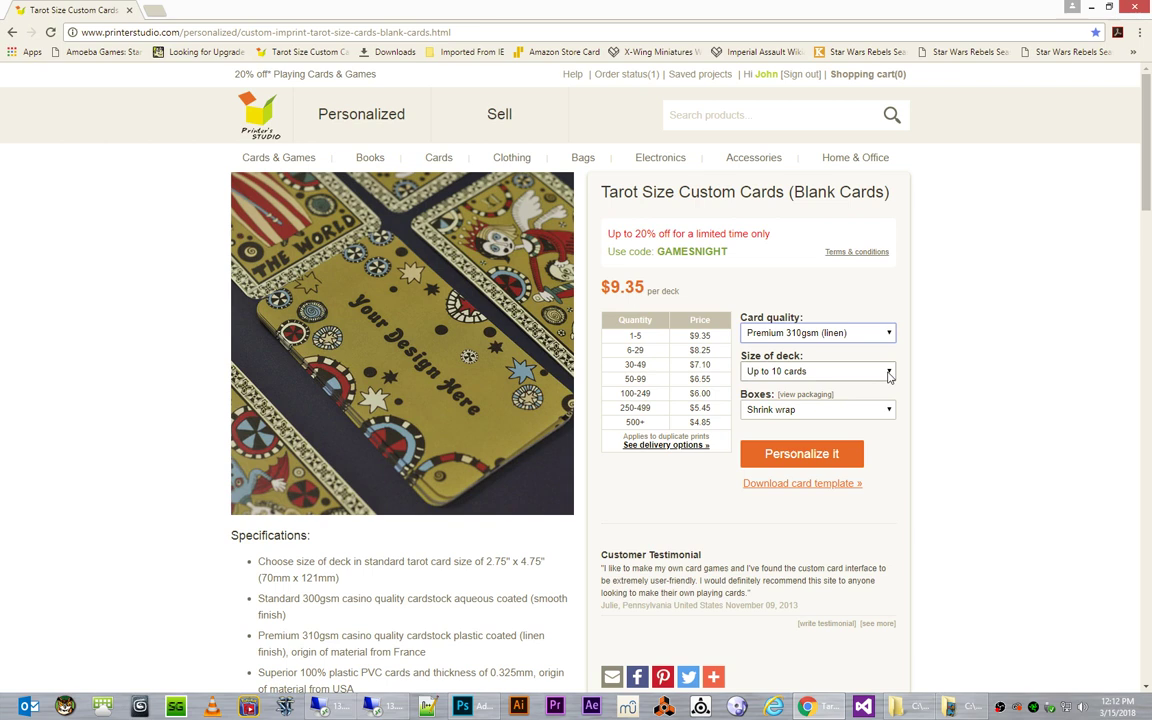
left_click(888, 372)
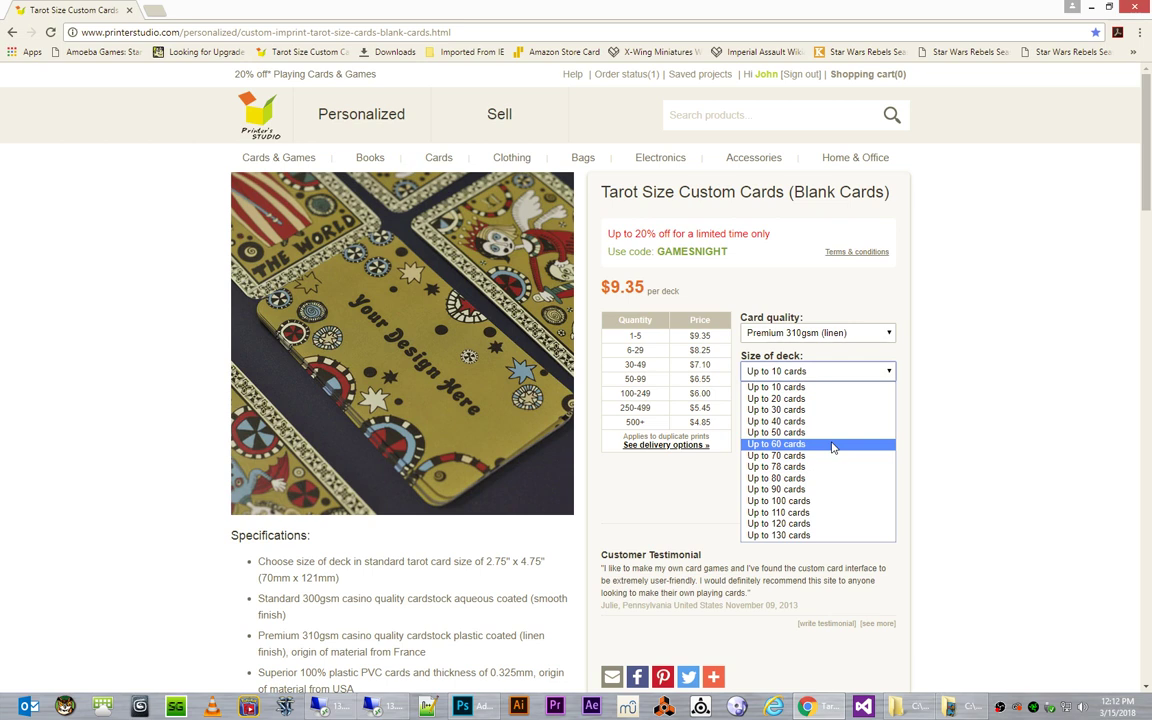
left_click(811, 387)
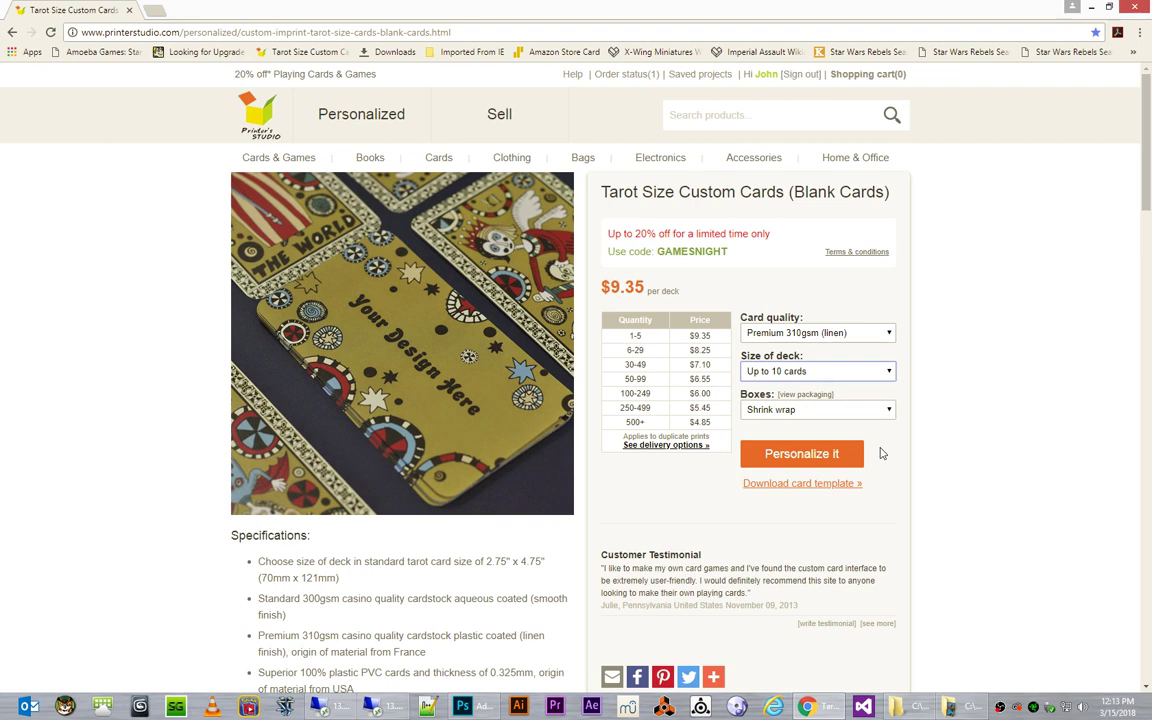
Personalize the tarot deck, choosing a different image for each card front.
left_click(815, 458)
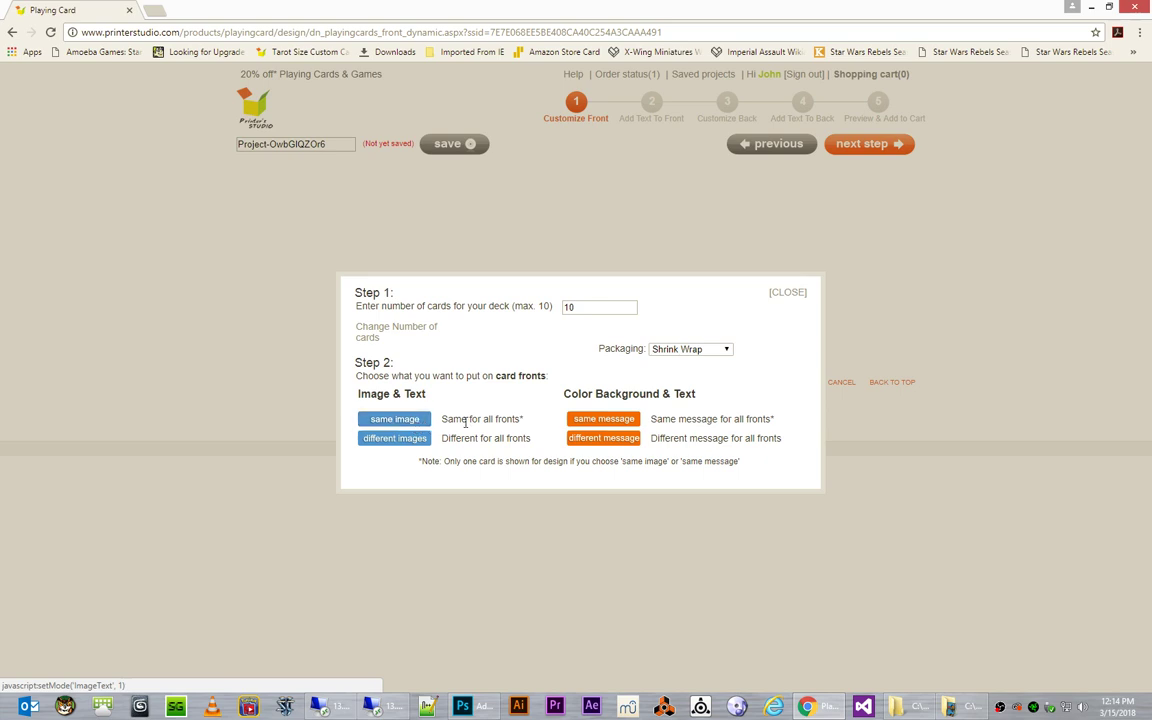
left_click(427, 444)
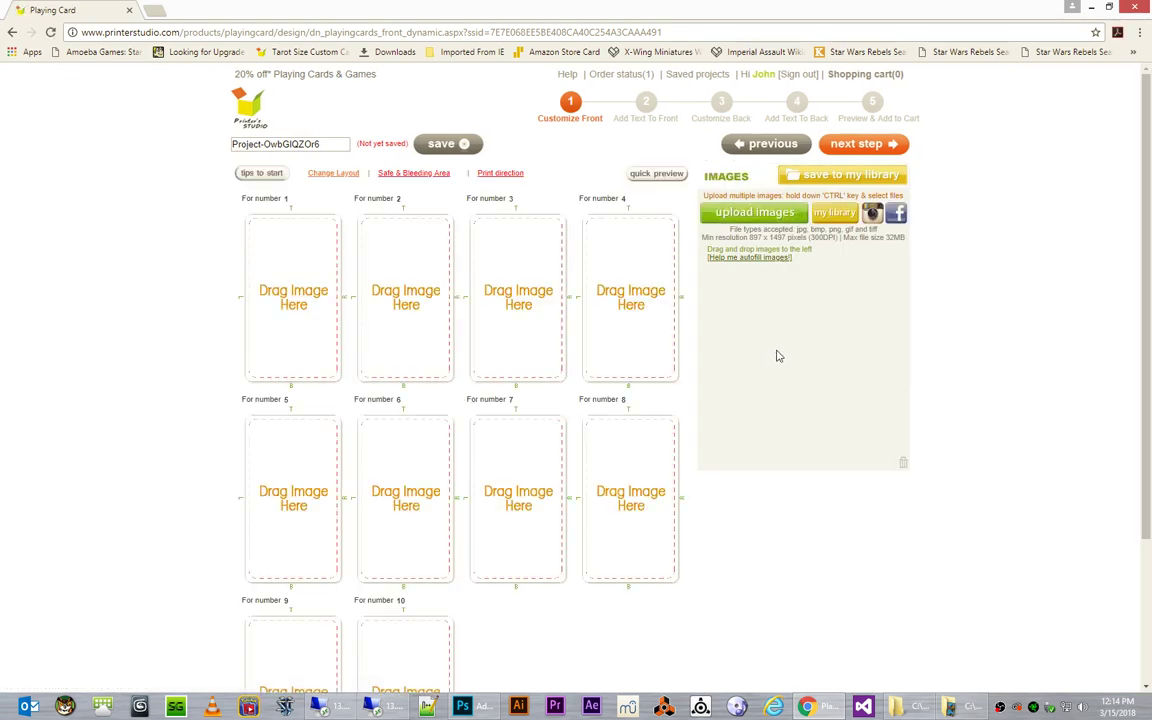
Upload BFF.png, BFF-1A.png, BFF-1A Ship.png and BFF-Ship.png from the Armada\Divider Cards folder.
left_click(768, 214)
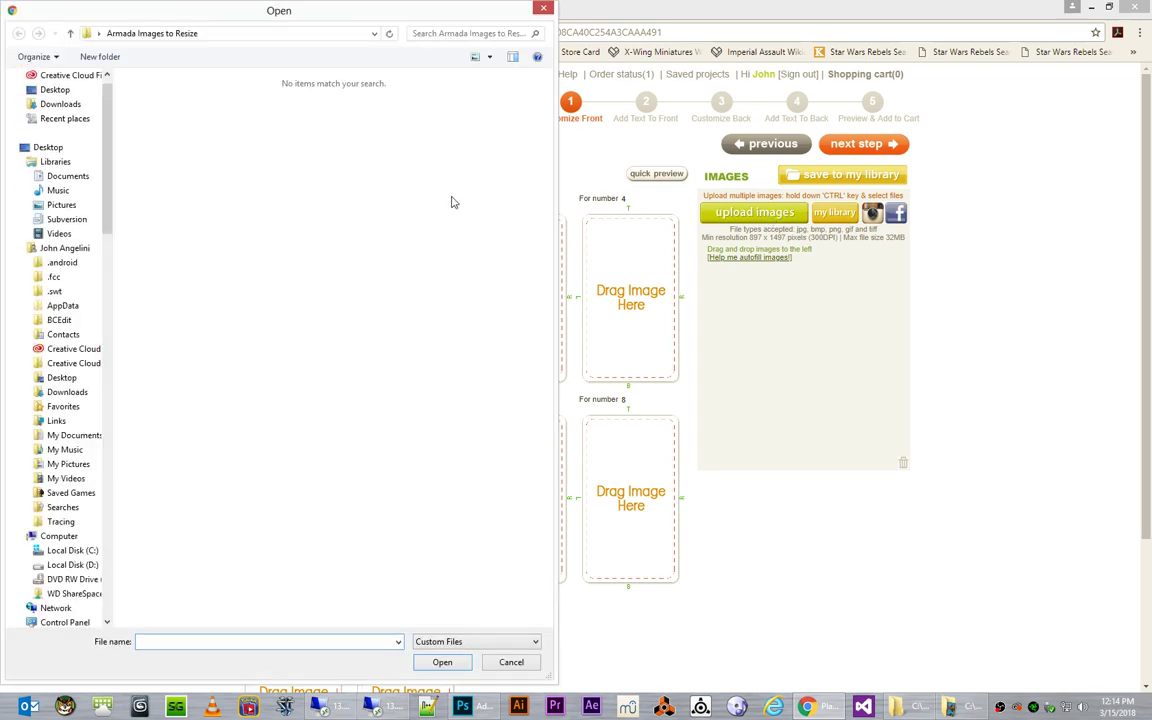
left_click(100, 34)
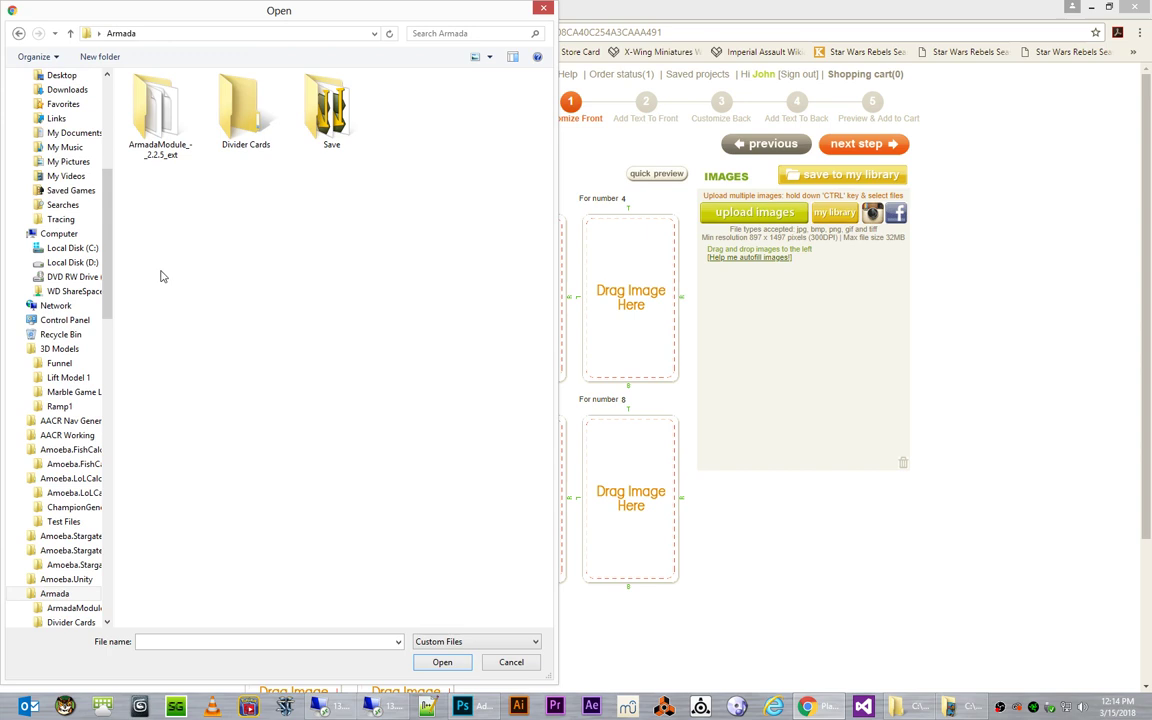
double_click(248, 118)
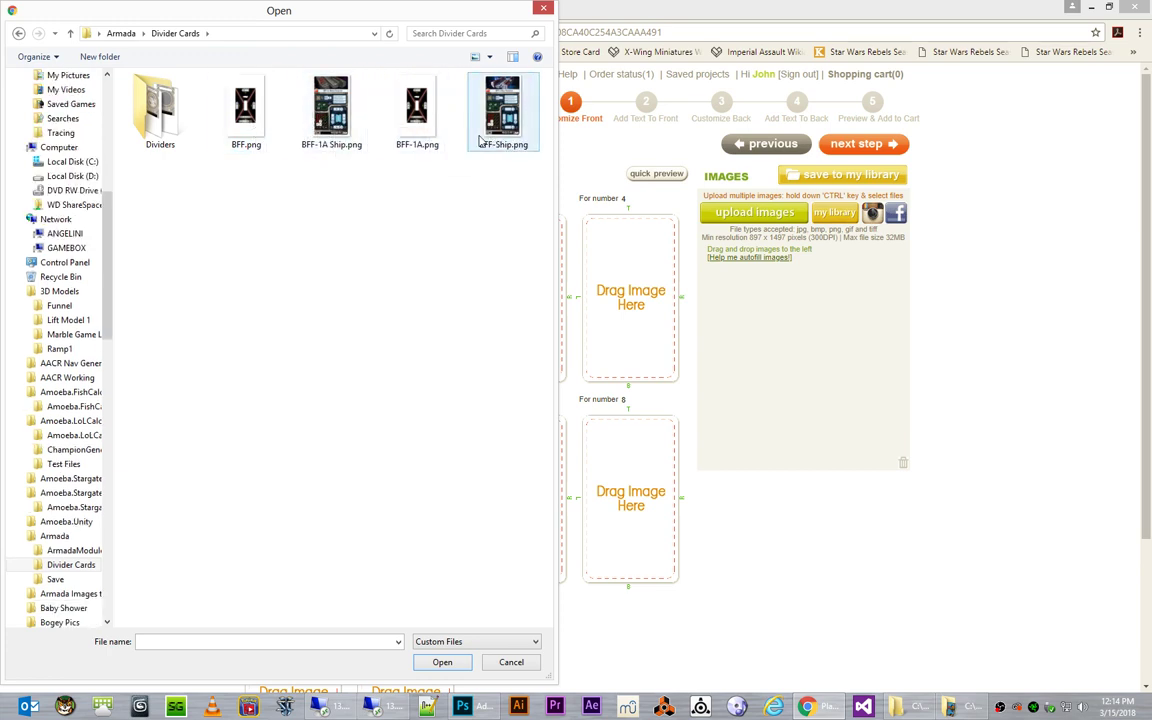
left_click(255, 143)
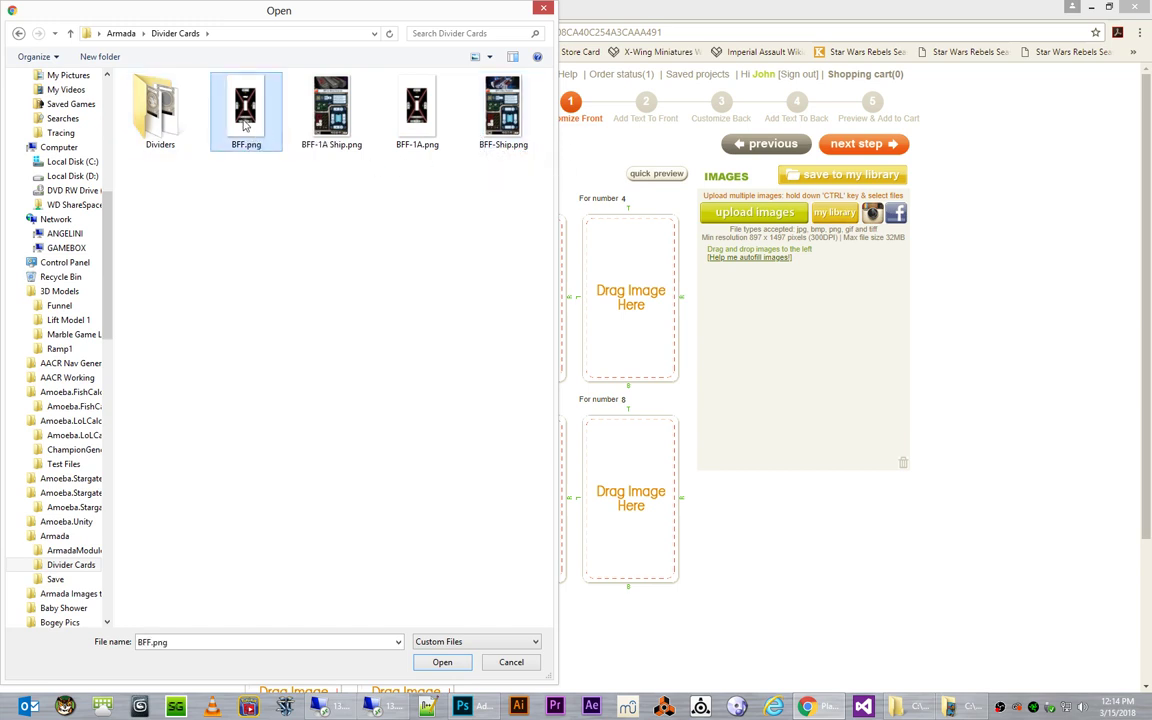
left_click(503, 110, "ctrl")
left_click(417, 110, "ctrl+shift")
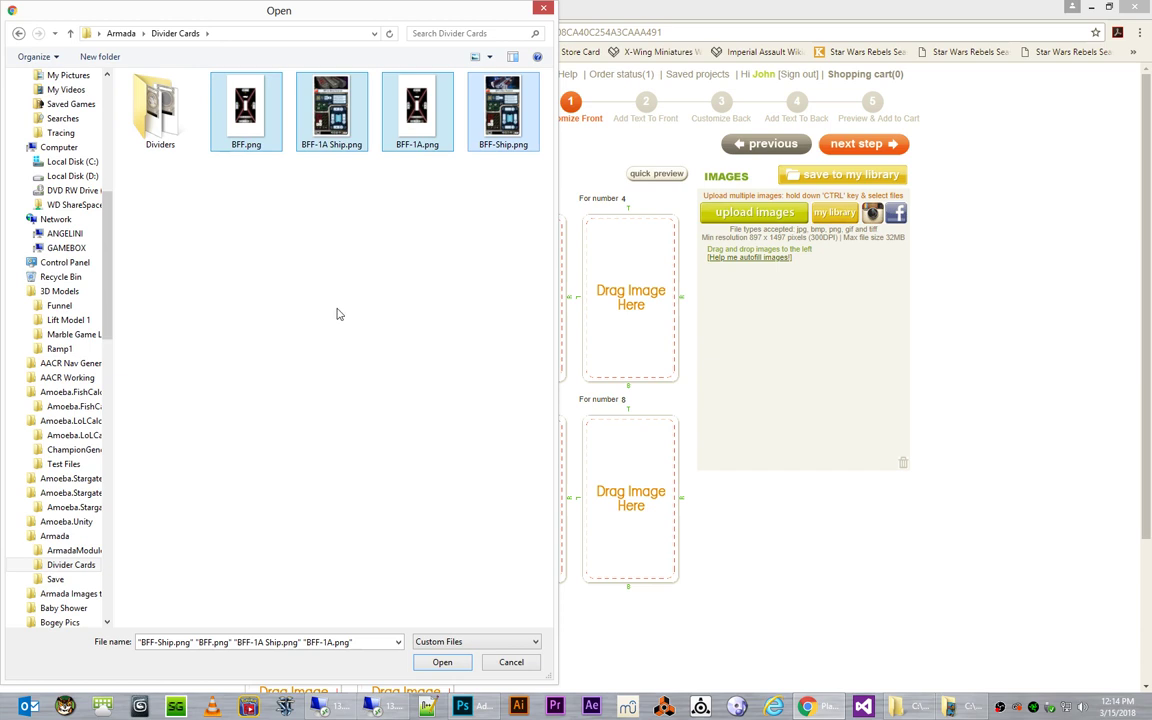
left_click(224, 108)
left_click_drag(488, 187, 240, 100)
left_click(442, 663)
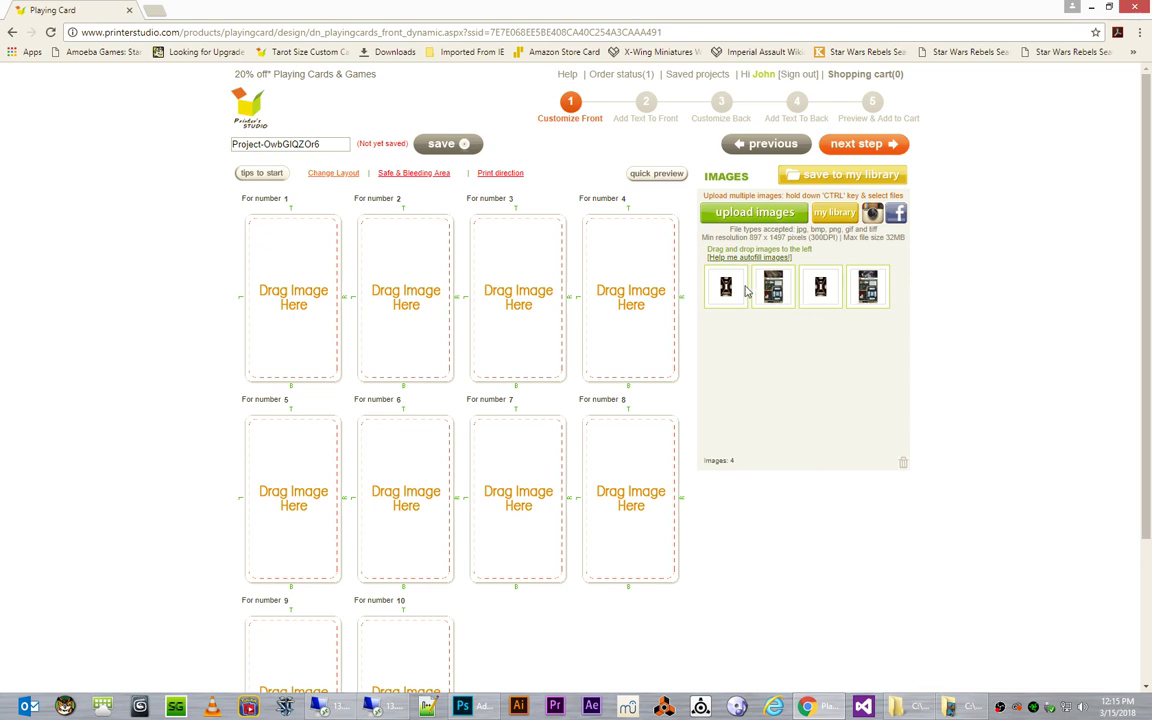
Place the base image on card 1's front and the BFF-1A Armed Freighter card on card 2's front, then continue.
left_click_drag(726, 287, 283, 320)
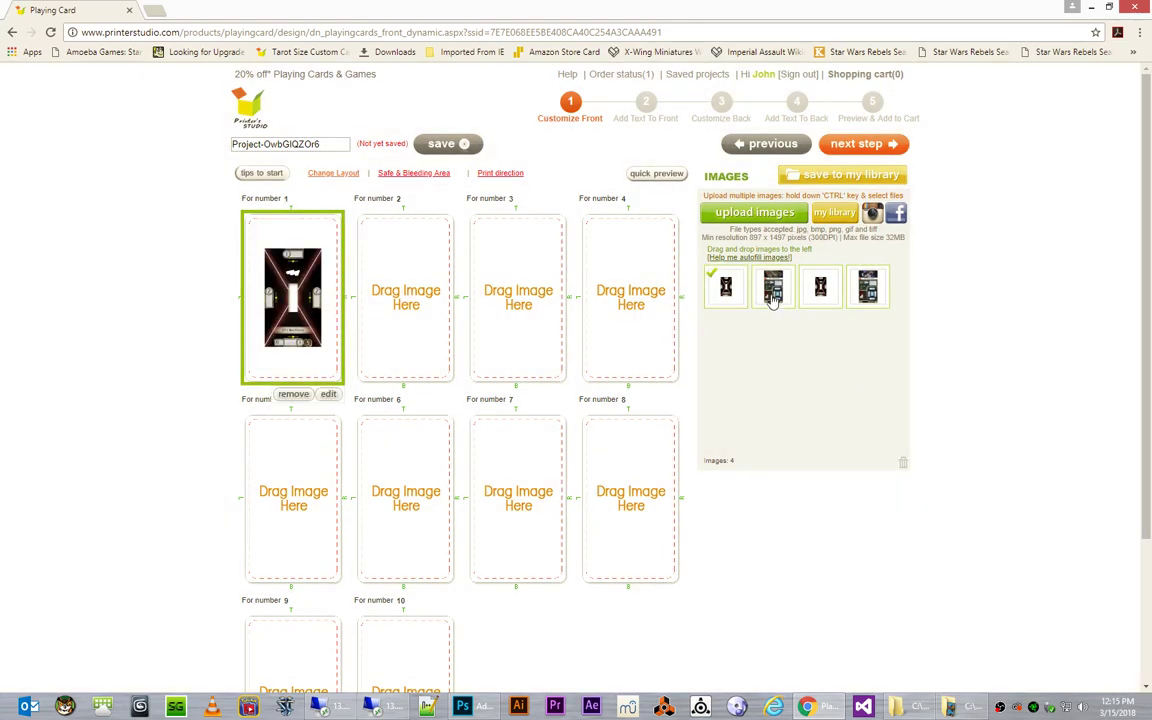
left_click_drag(773, 288, 402, 340)
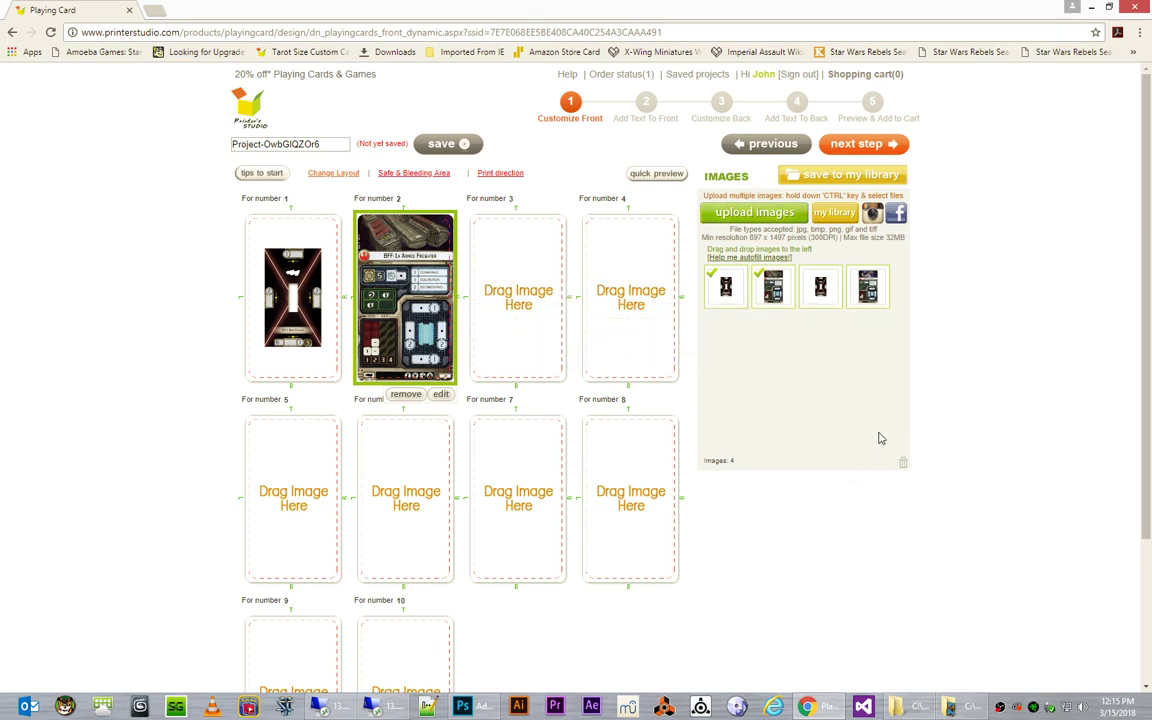
left_click(845, 147)
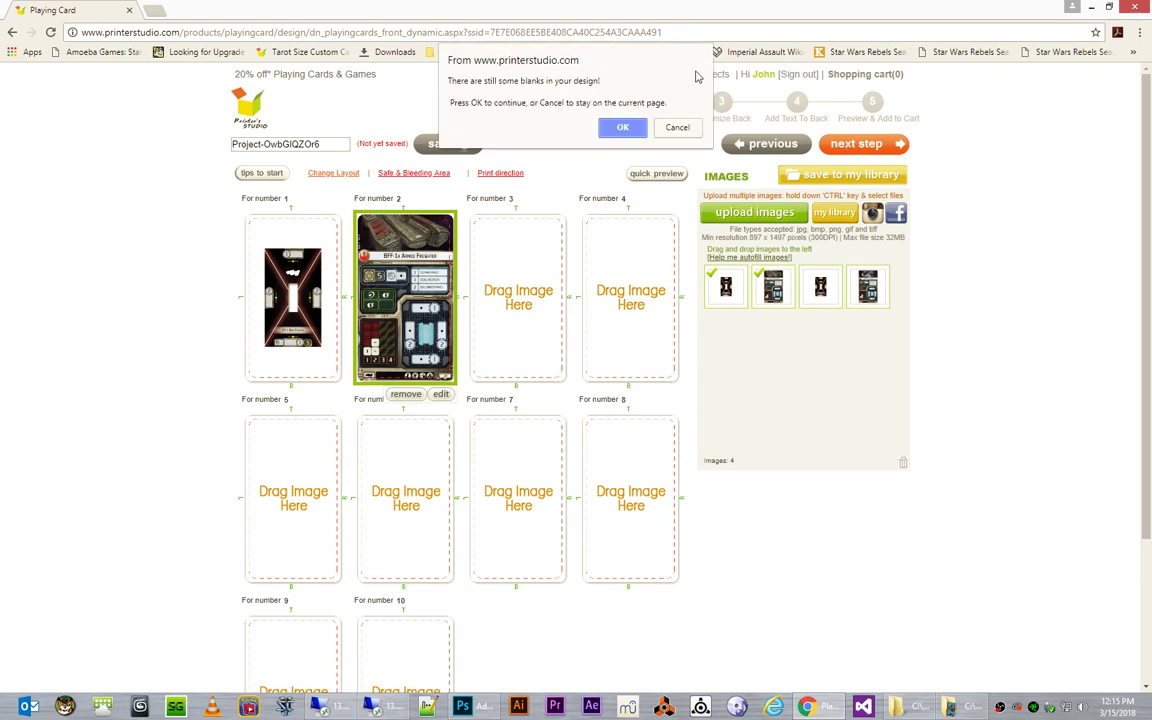
Accept leaving the other cards blank and skip the Add Text To Front step.
left_click(622, 129)
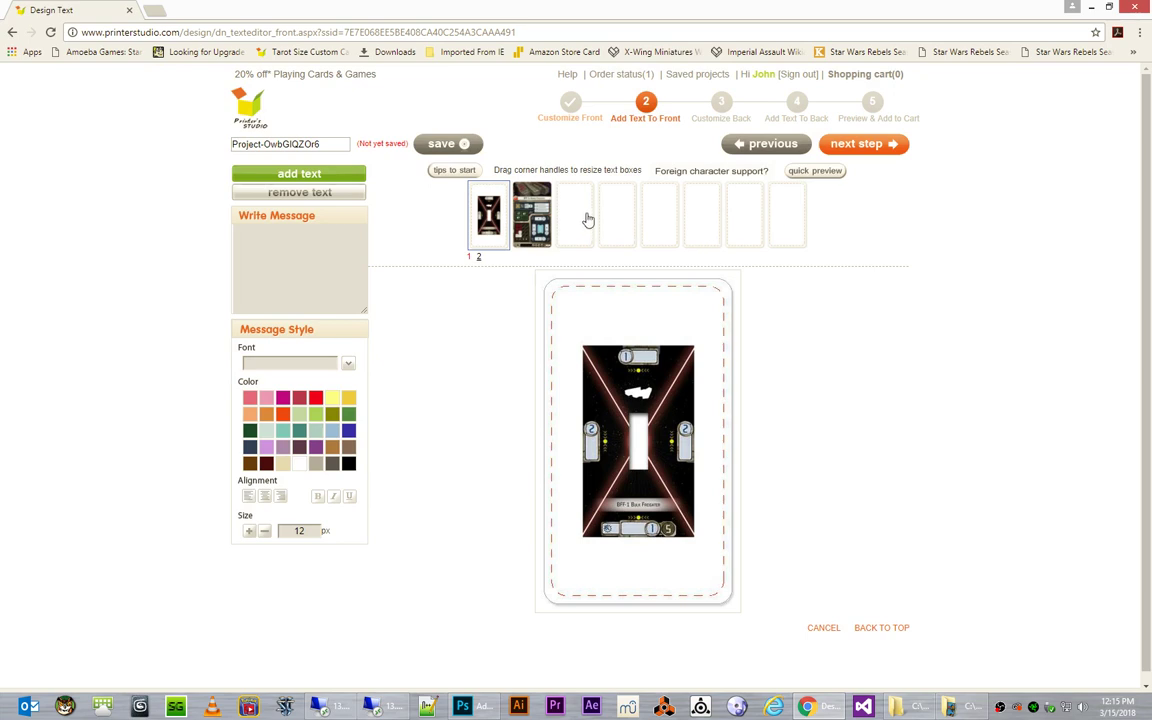
left_click(845, 150)
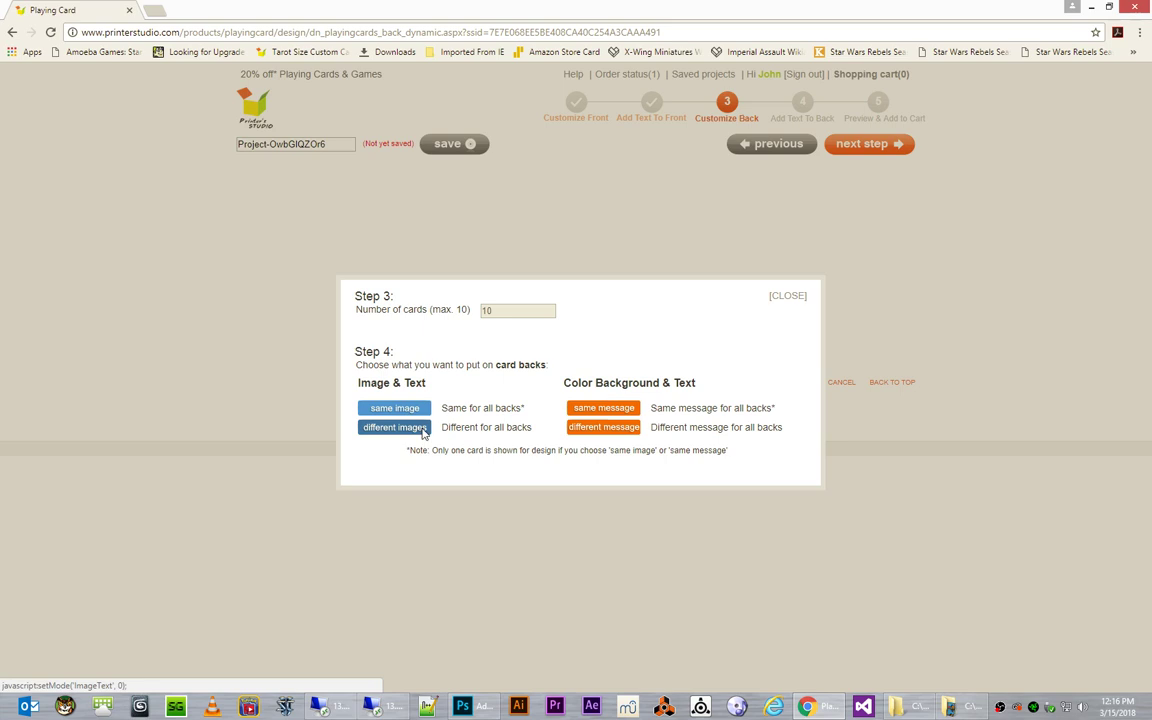
Choose a different image for each card back and upload the four BFF images again.
left_click(423, 430)
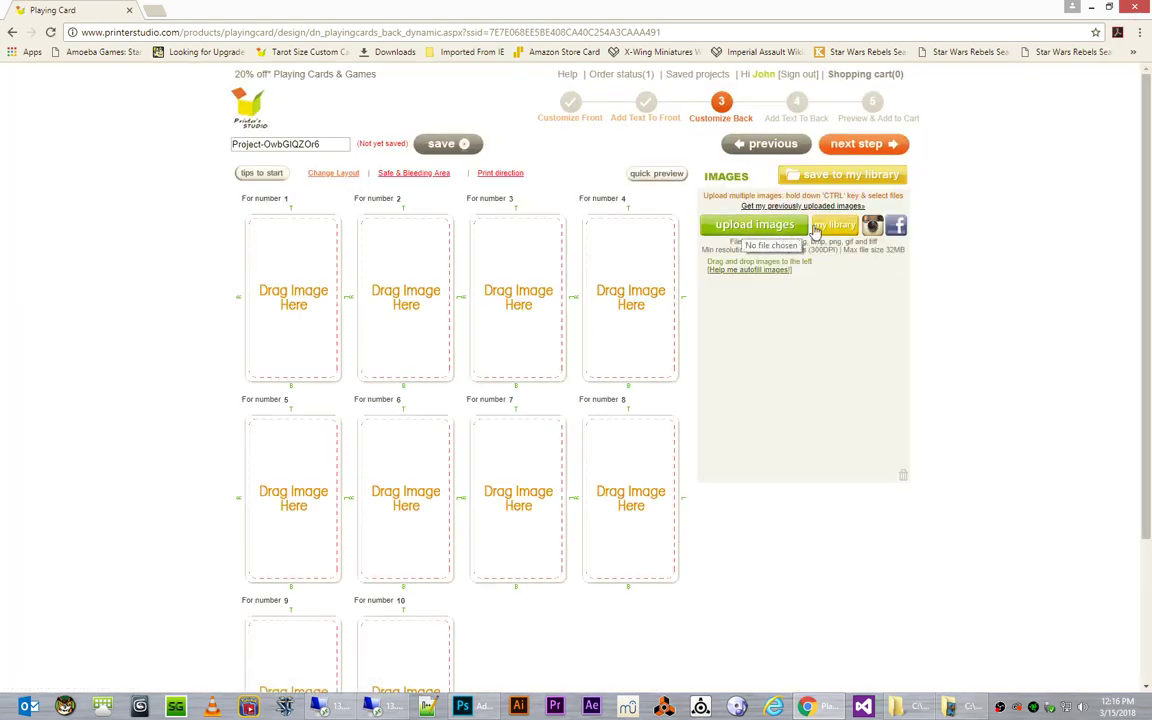
left_click(784, 228)
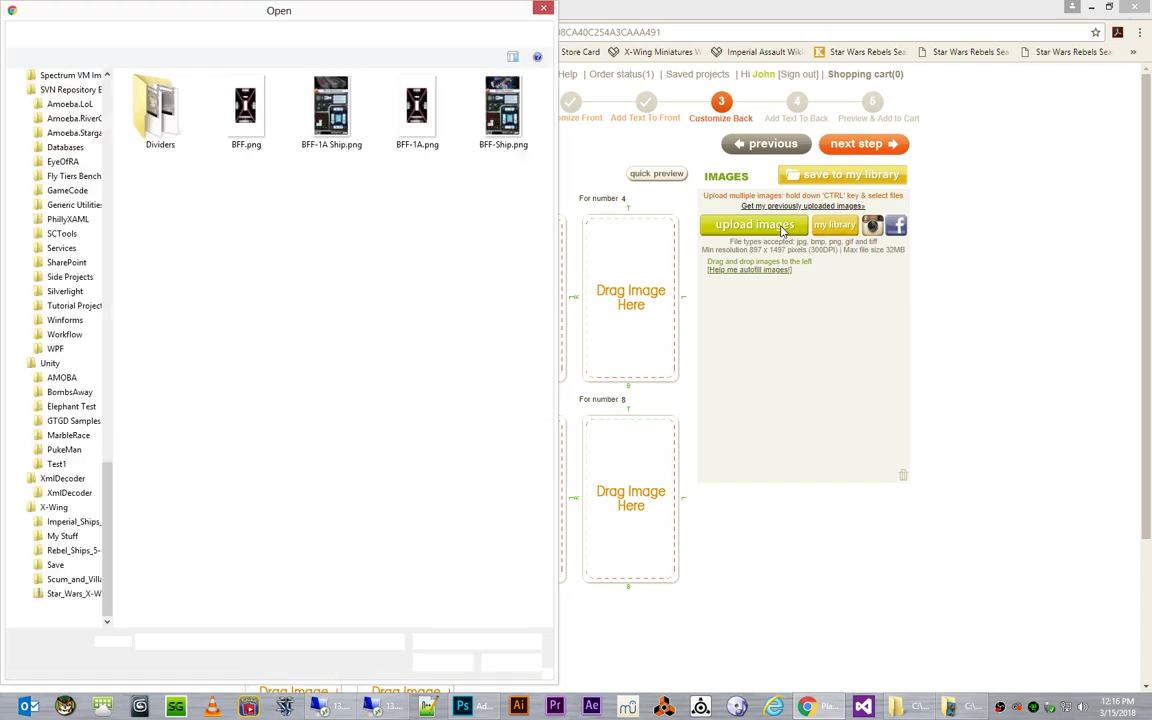
left_click(259, 117)
left_click(470, 120, "shift")
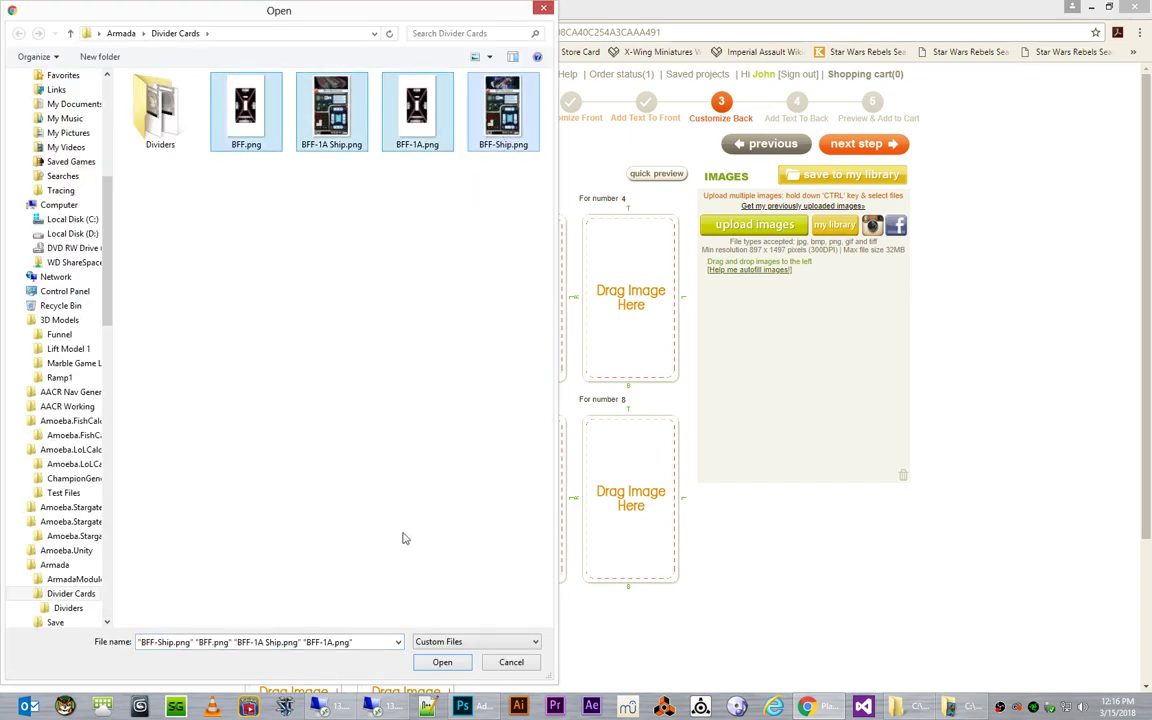
left_click(442, 662)
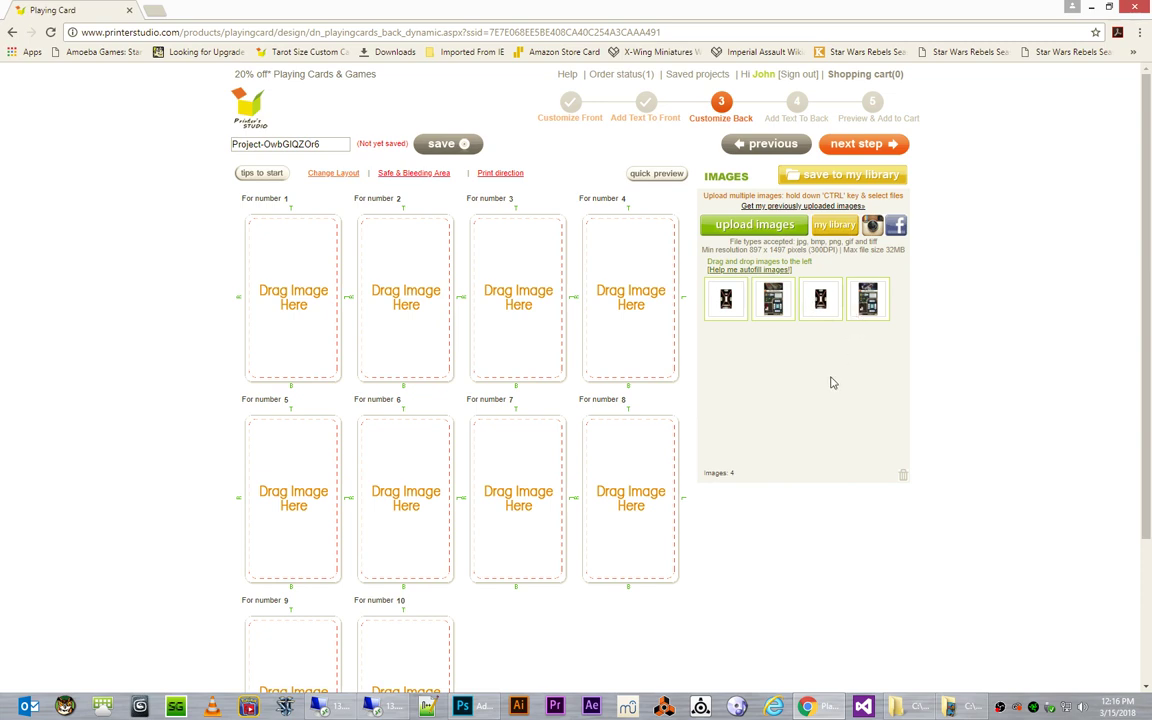
Put the base image on card 1's back and the BFF-1 Bulk Freighter card on card 2's back, accepting blanks.
left_click_drag(820, 298, 296, 303)
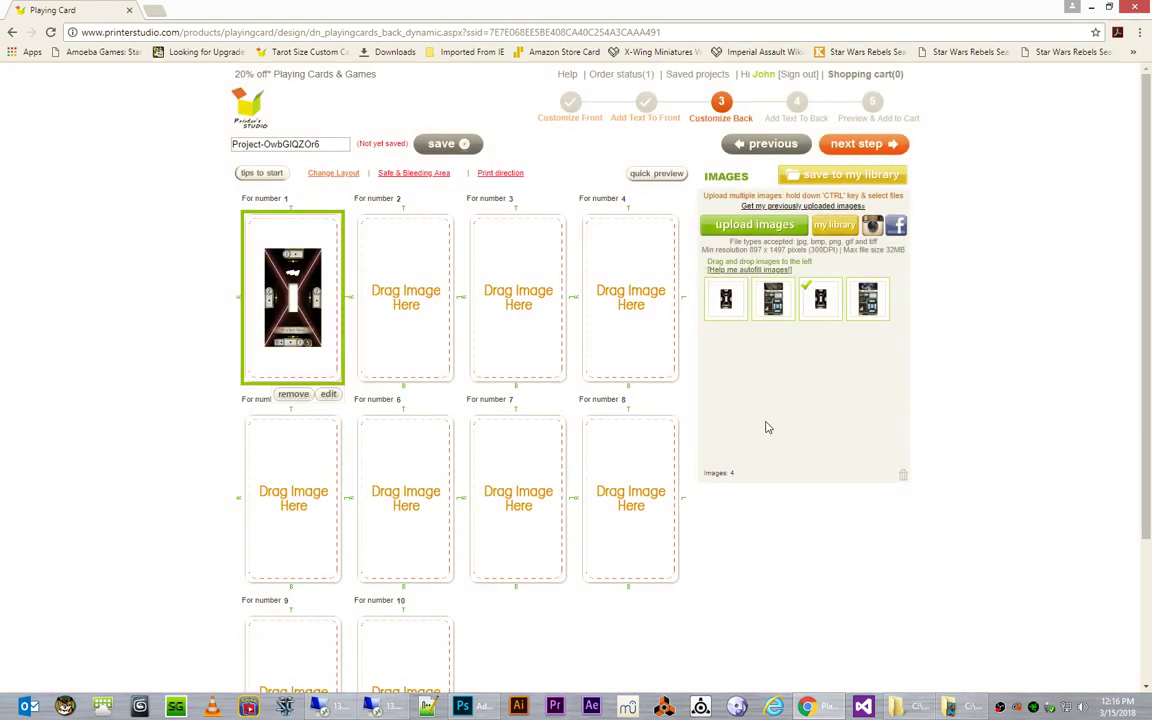
left_click_drag(862, 310, 404, 321)
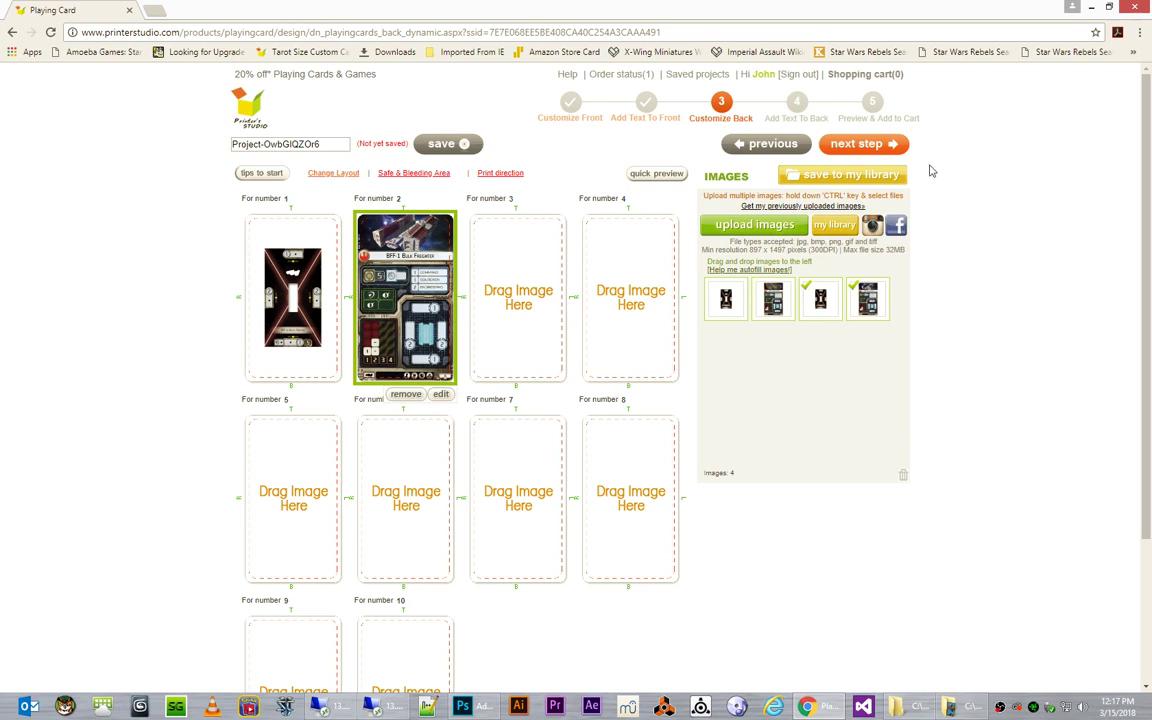
left_click(858, 146)
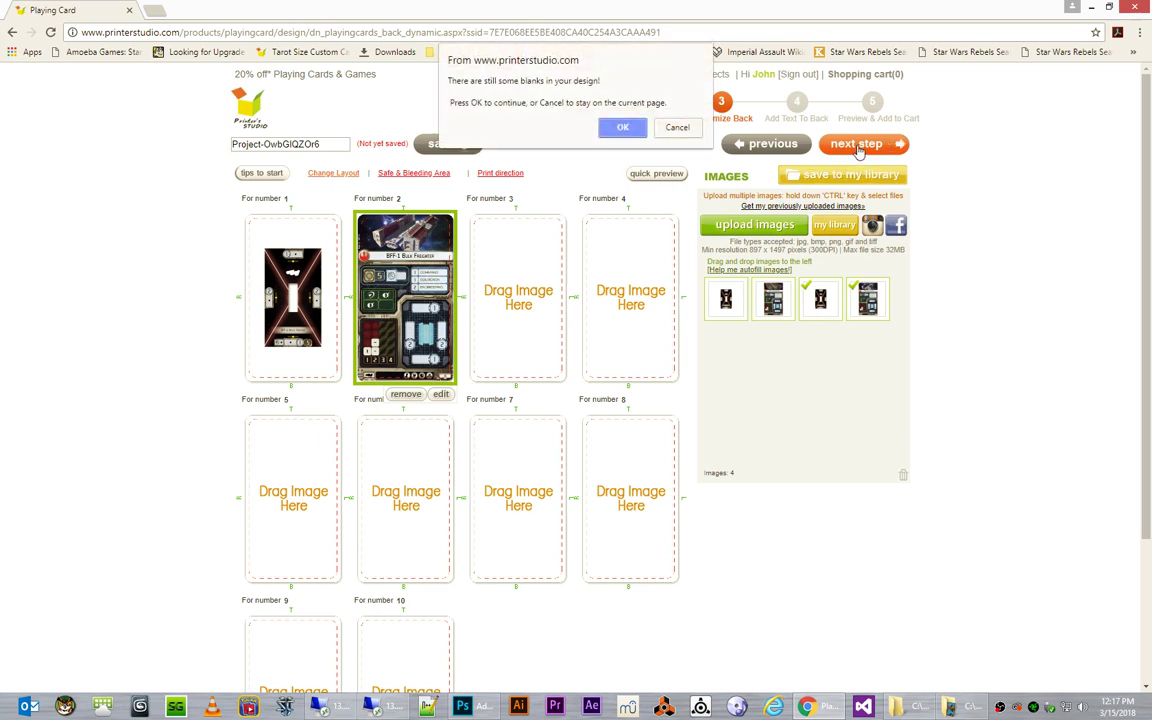
left_click(638, 130)
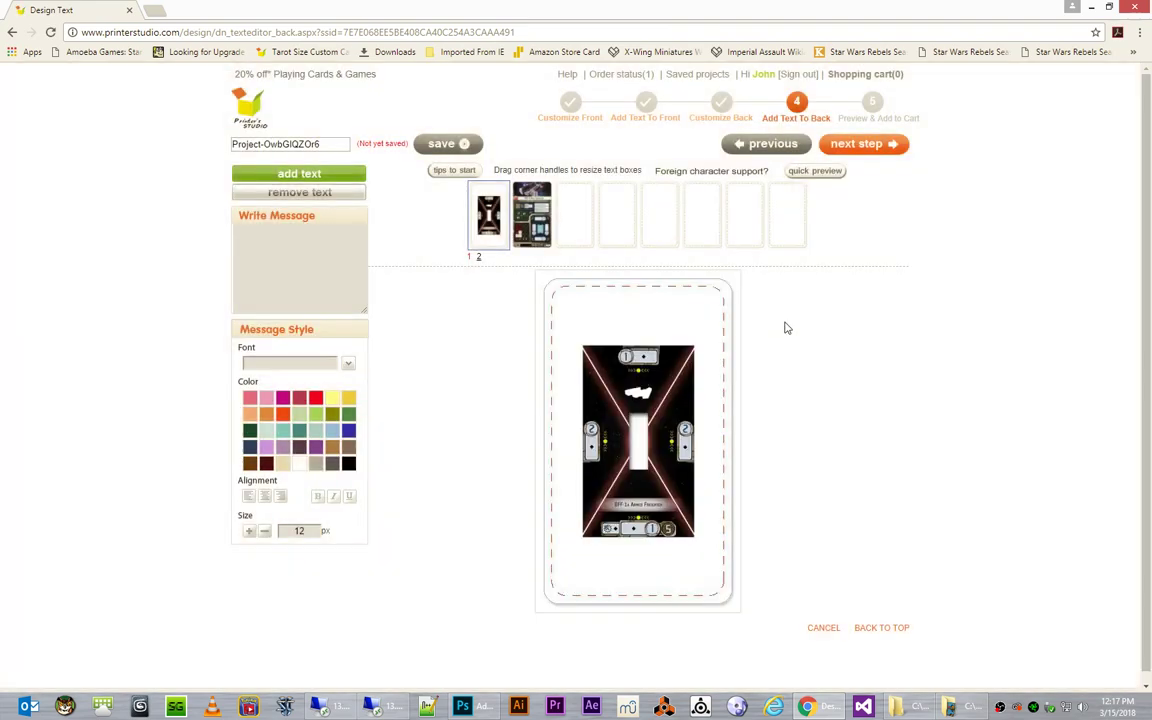
Skip the Add Text To Back step to reach Preview & Add to Cart.
left_click(856, 147)
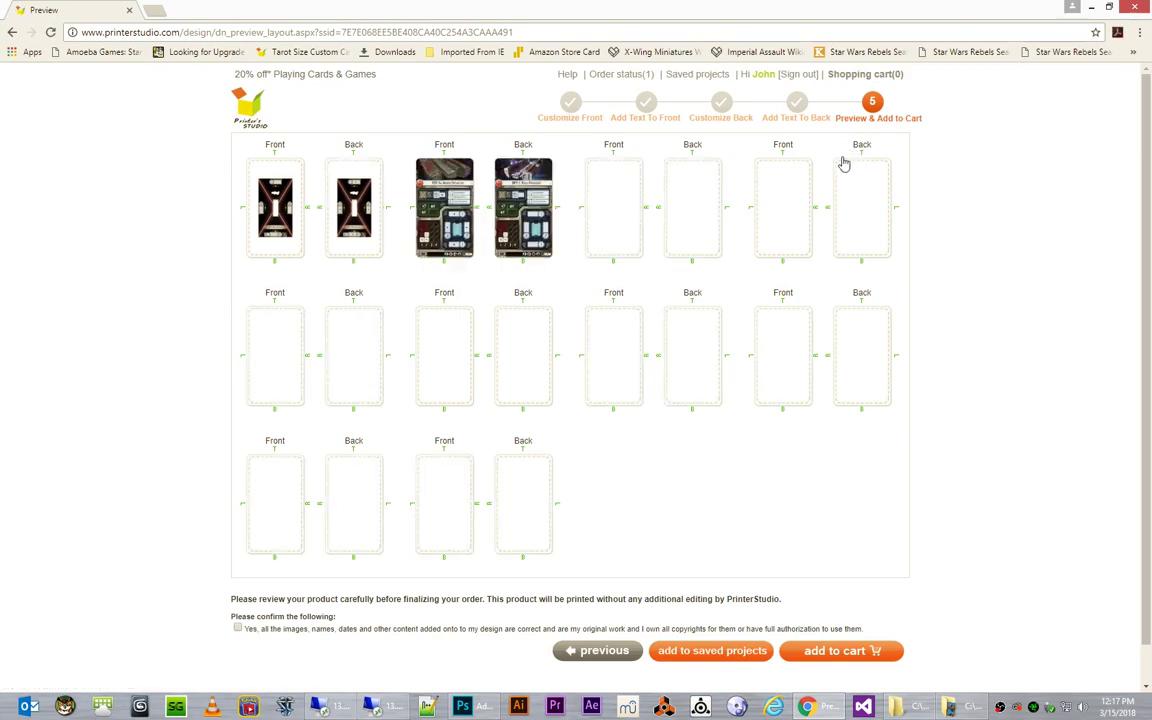
left_click(272, 207)
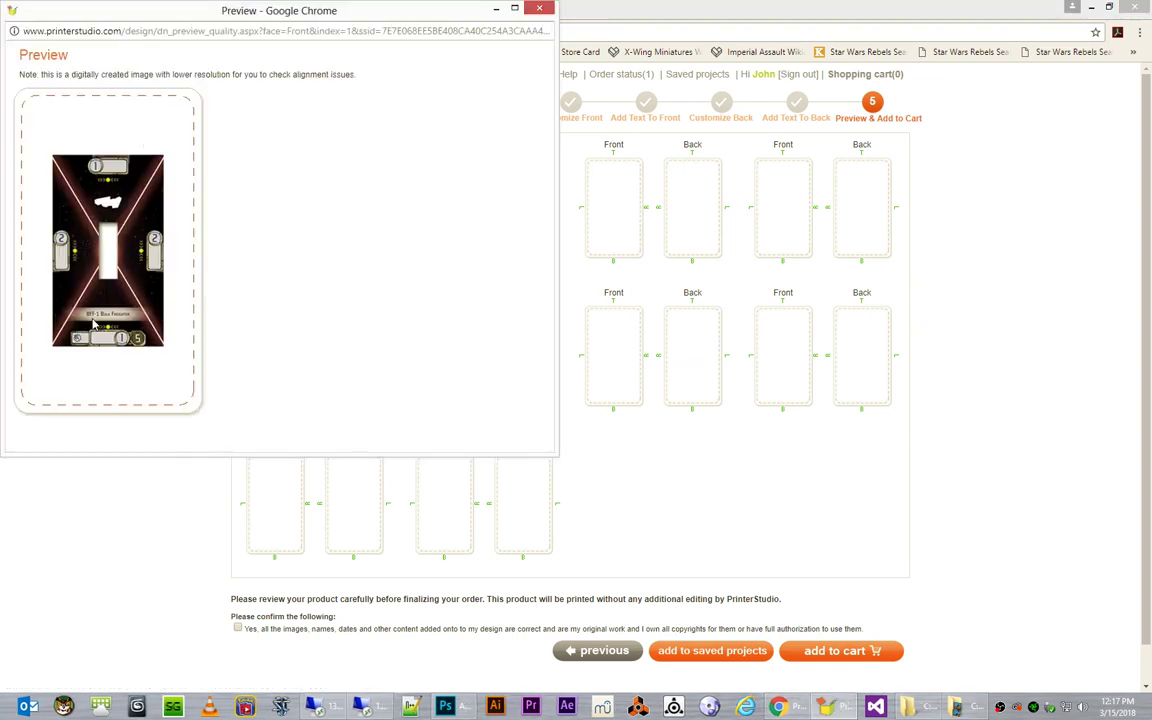
left_click(540, 10)
left_click(361, 227)
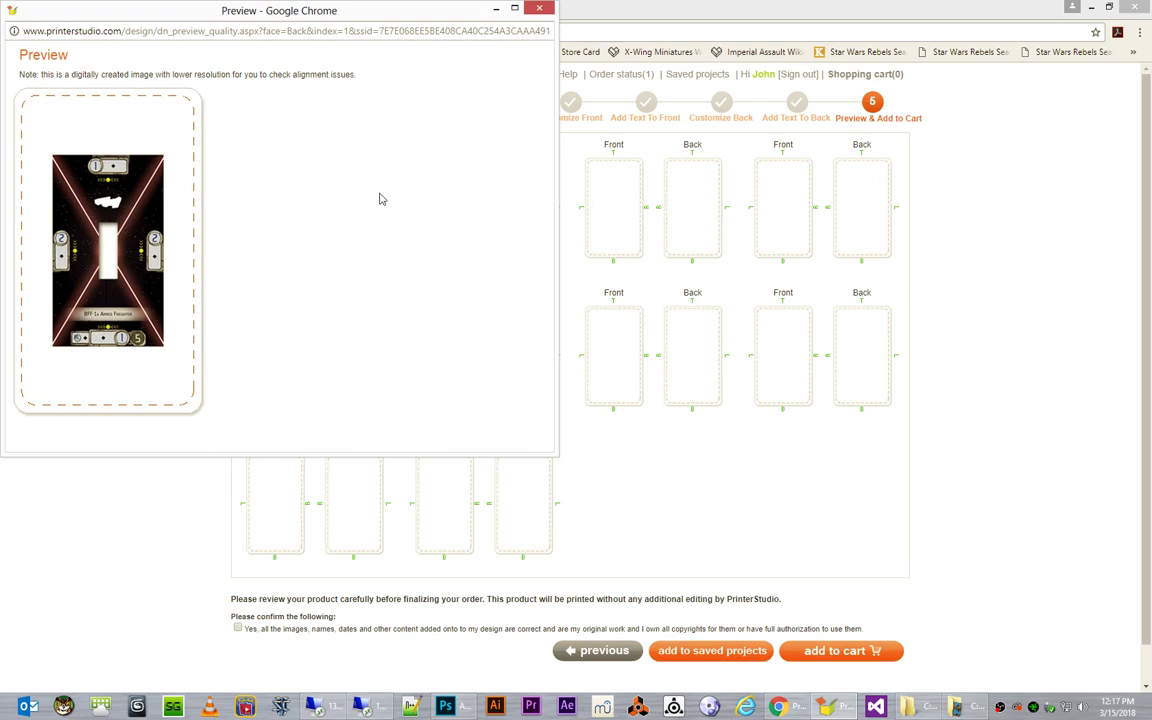
left_click(465, 210)
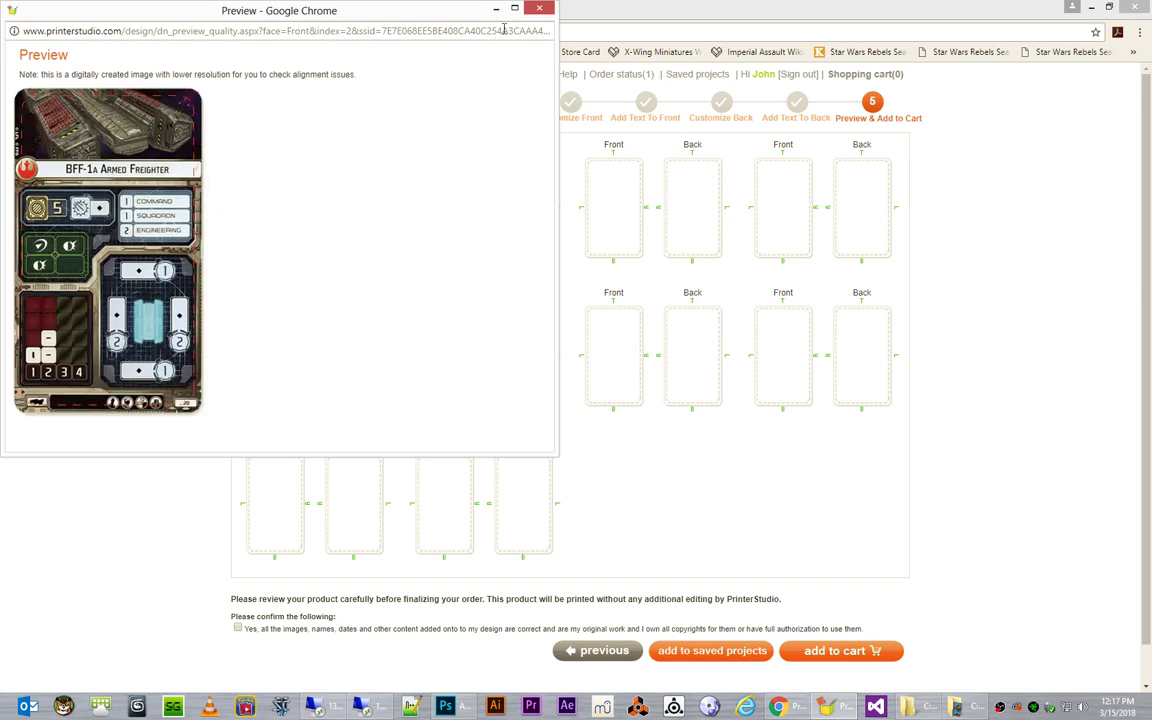
left_click(539, 8)
left_click(501, 206)
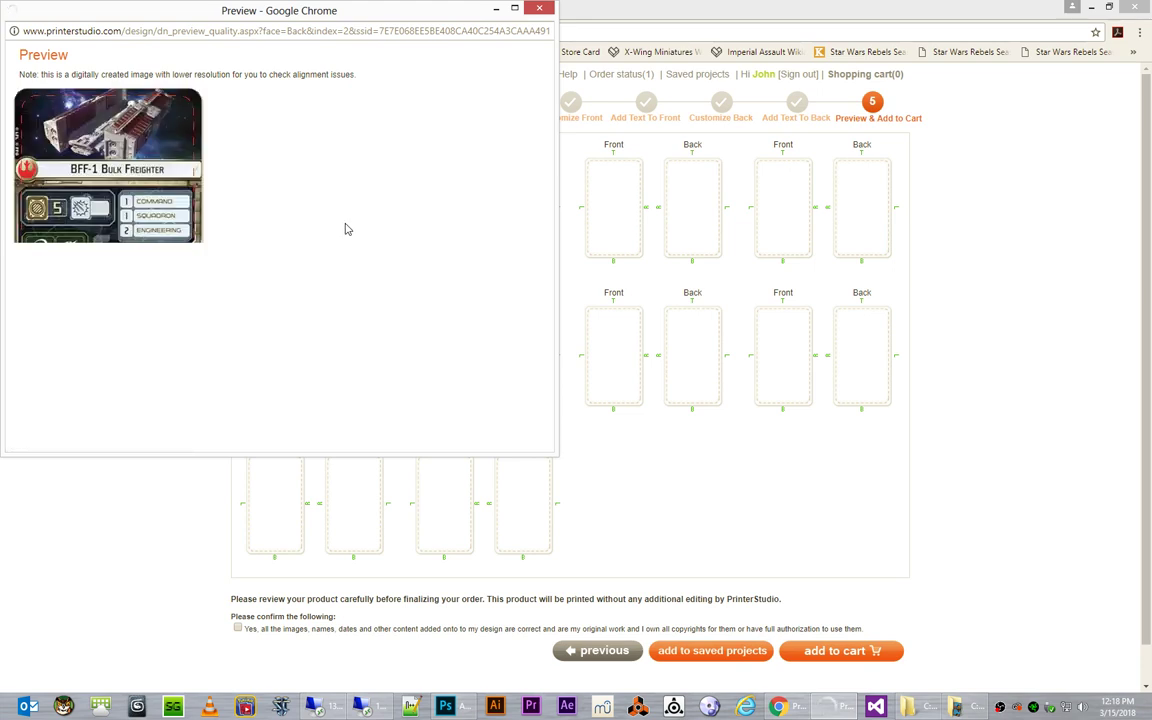
left_click(539, 8)
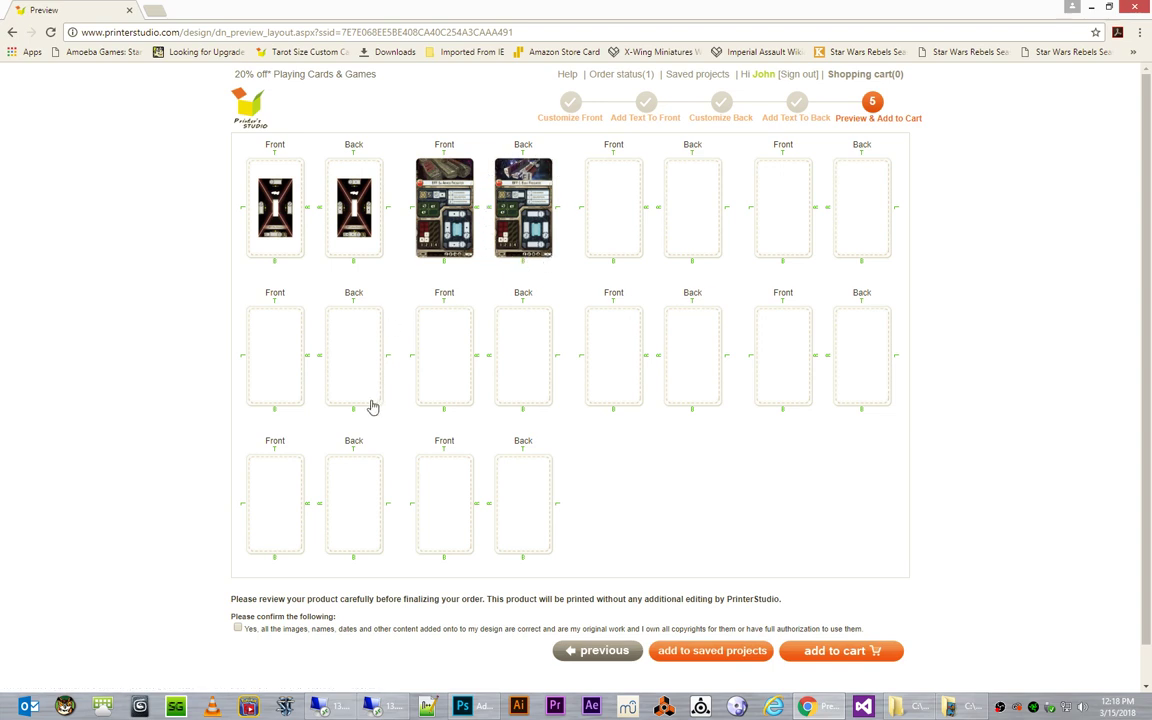
Tick the artwork-rights confirmation and add the tarot card design to saved projects.
left_click(238, 629)
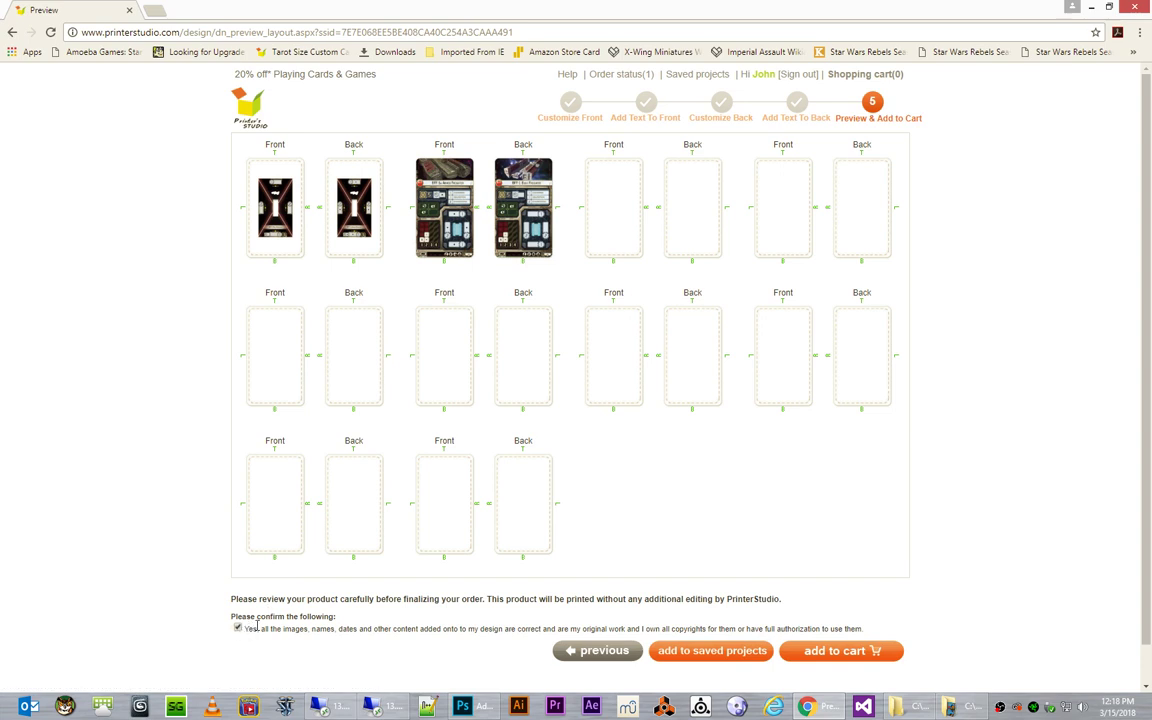
left_click(711, 652)
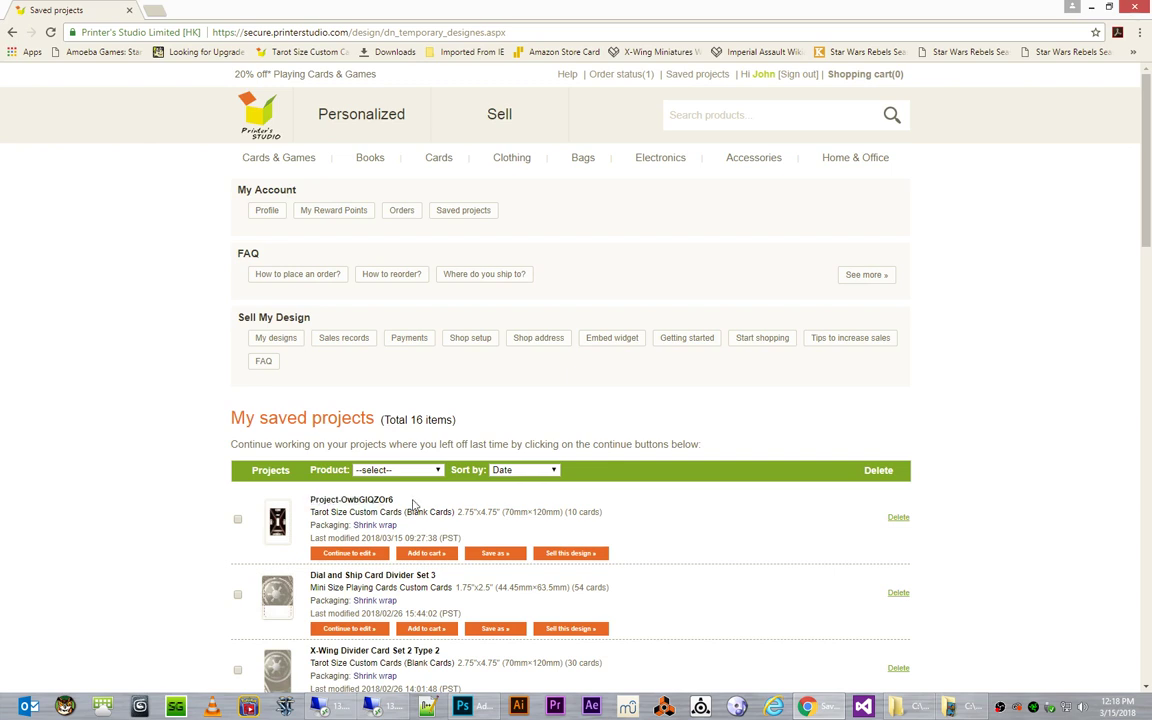
Reopen the saved tarot project with Continue to edit and add it to the cart.
left_click(366, 556)
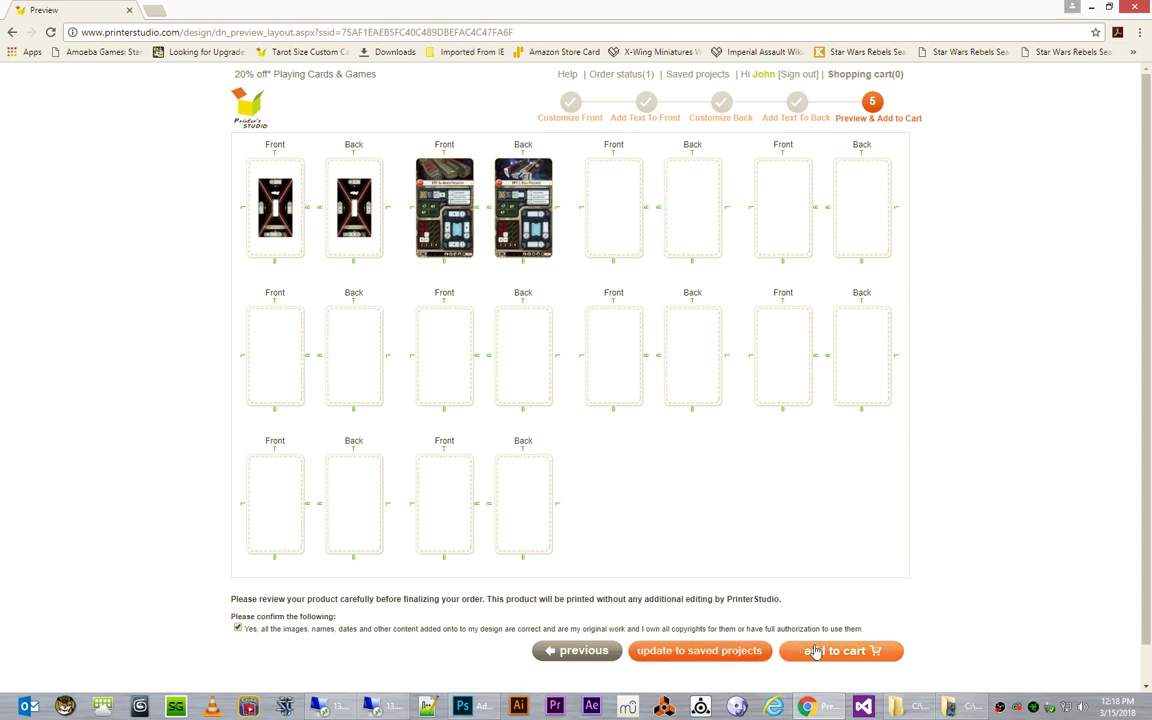
left_click(815, 651)
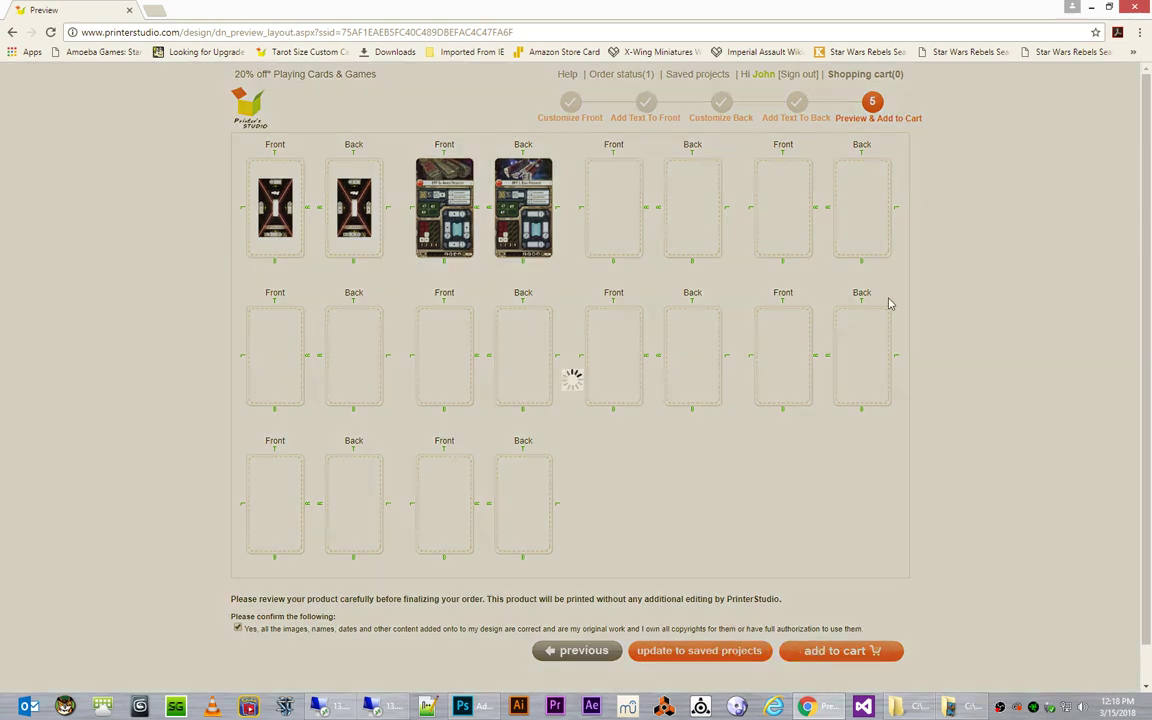